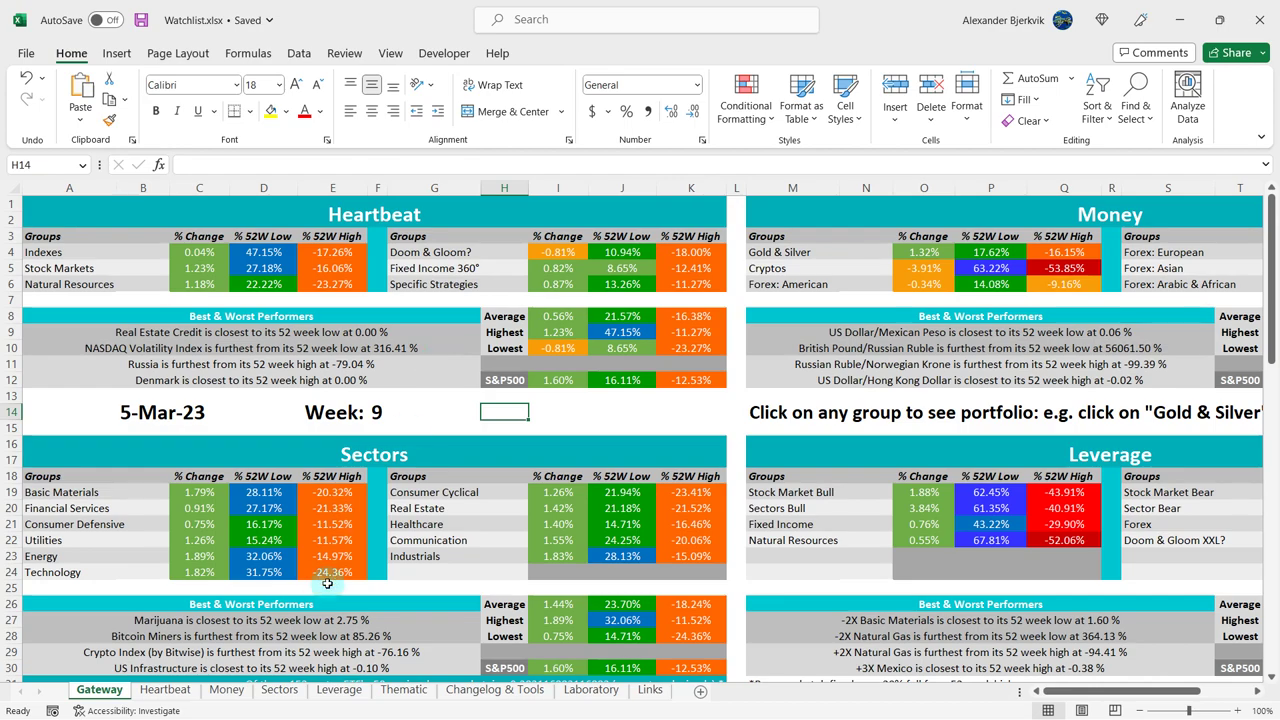
# Step: Open the Heartbeat sheet of the watchlist workbook and find the Stock Markets table
pyautogui.click(165, 690)
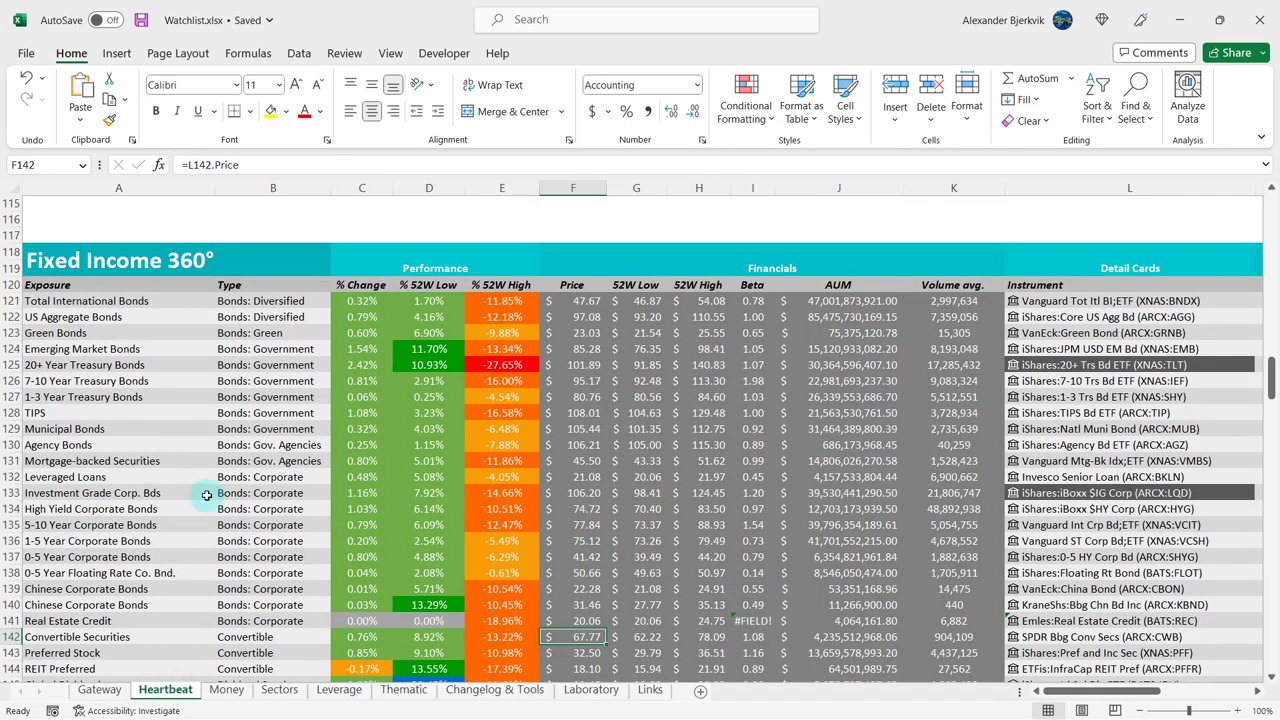
pyautogui.scroll(20, 206, 495)
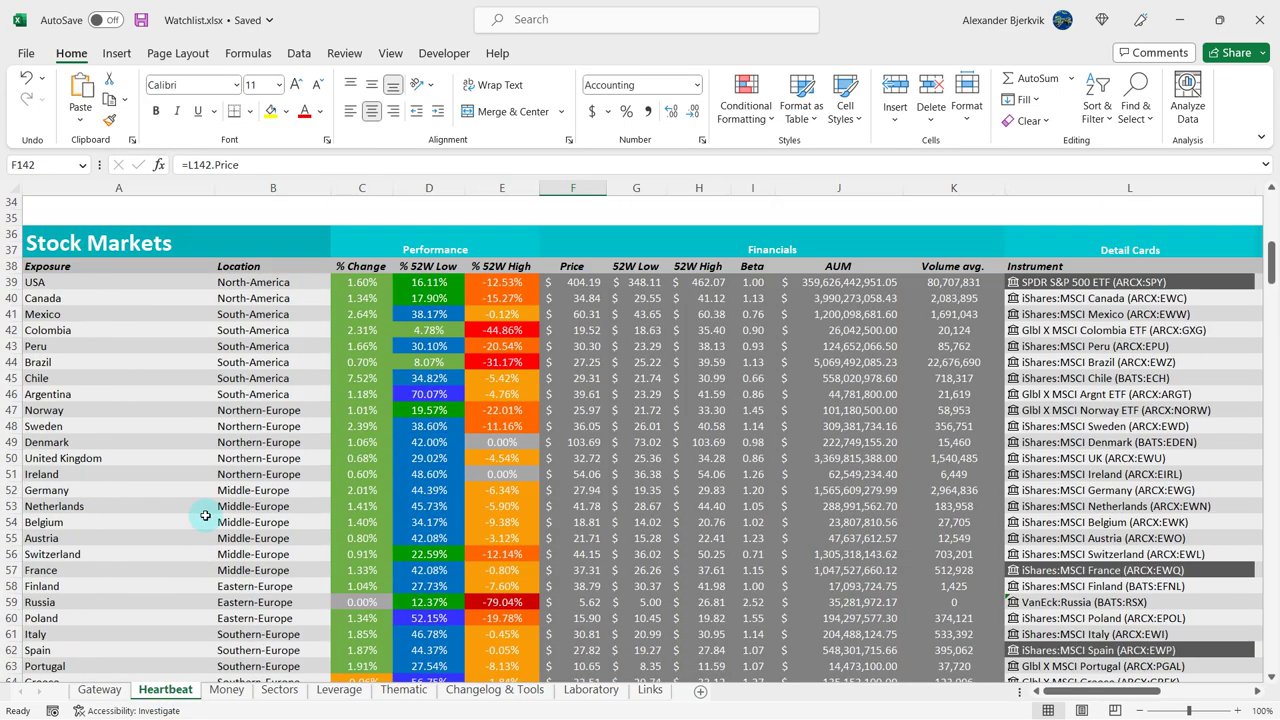
pyautogui.scroll(-4, 205, 515)
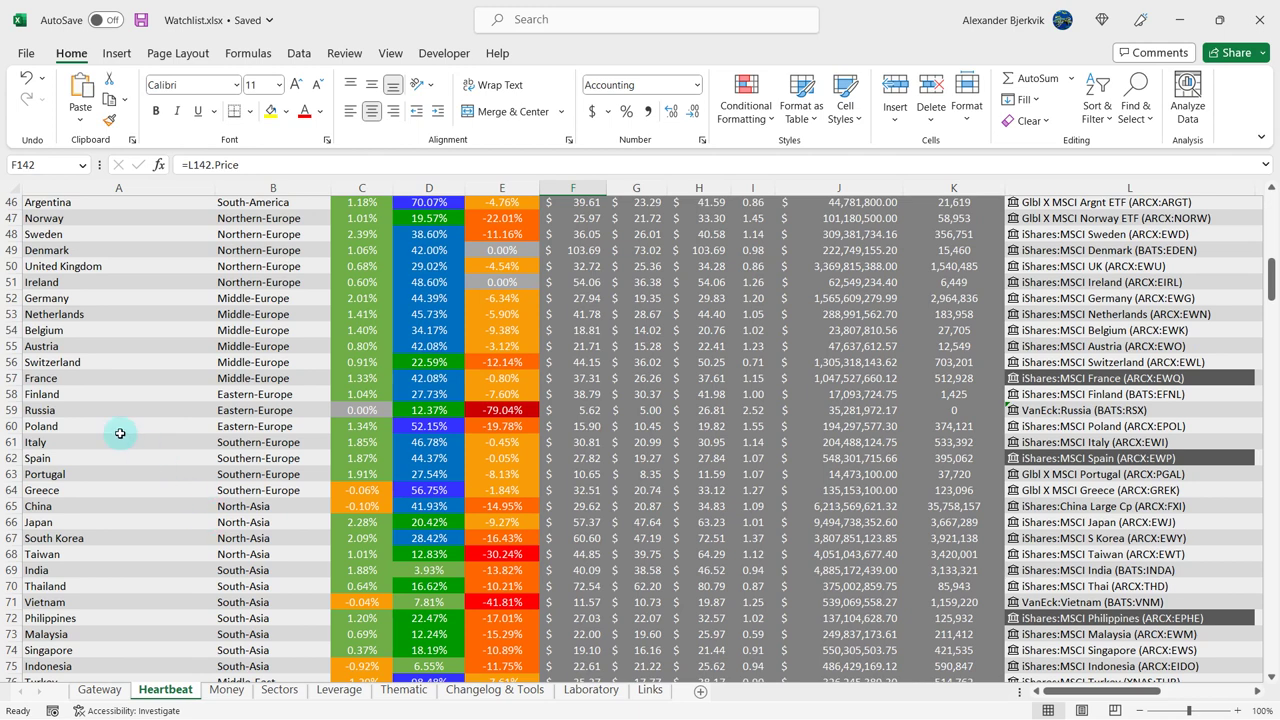
pyautogui.scroll(2, 119, 433)
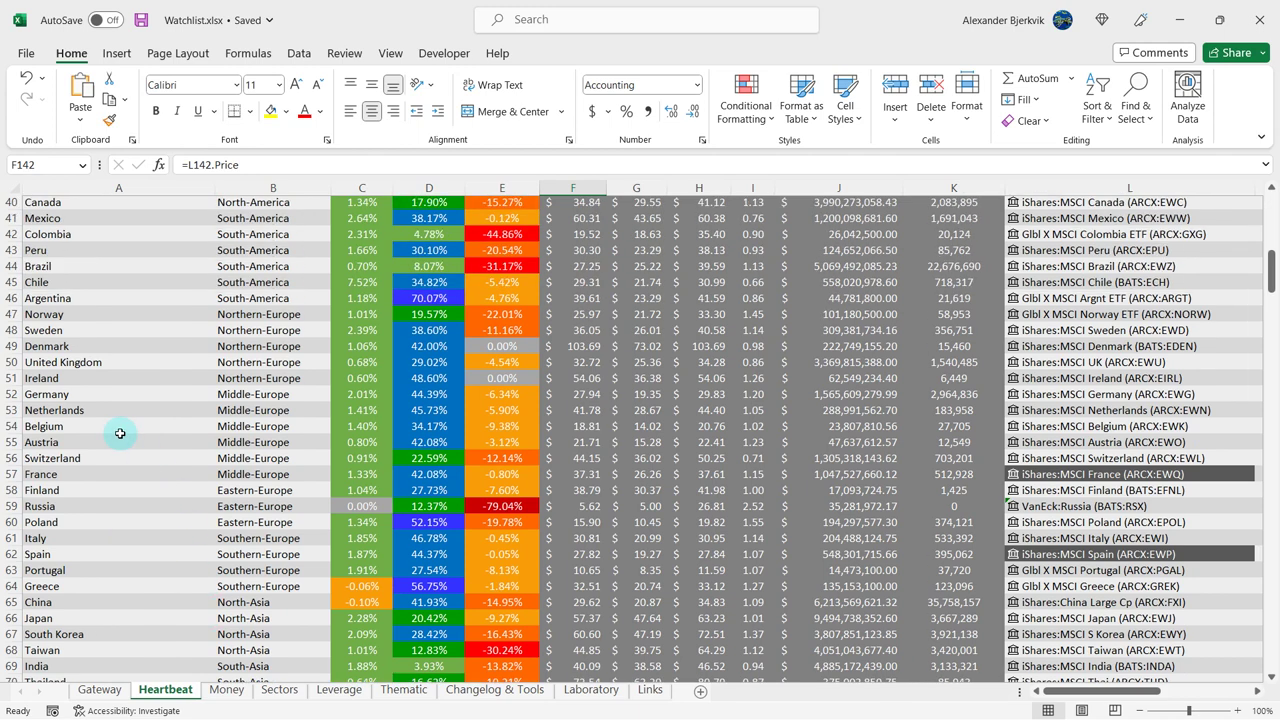
# Step: Inspect Norway's percentages from the 52-week low and 52-week high in the Stock Markets table
pyautogui.click(233, 316)
pyautogui.click(424, 313)
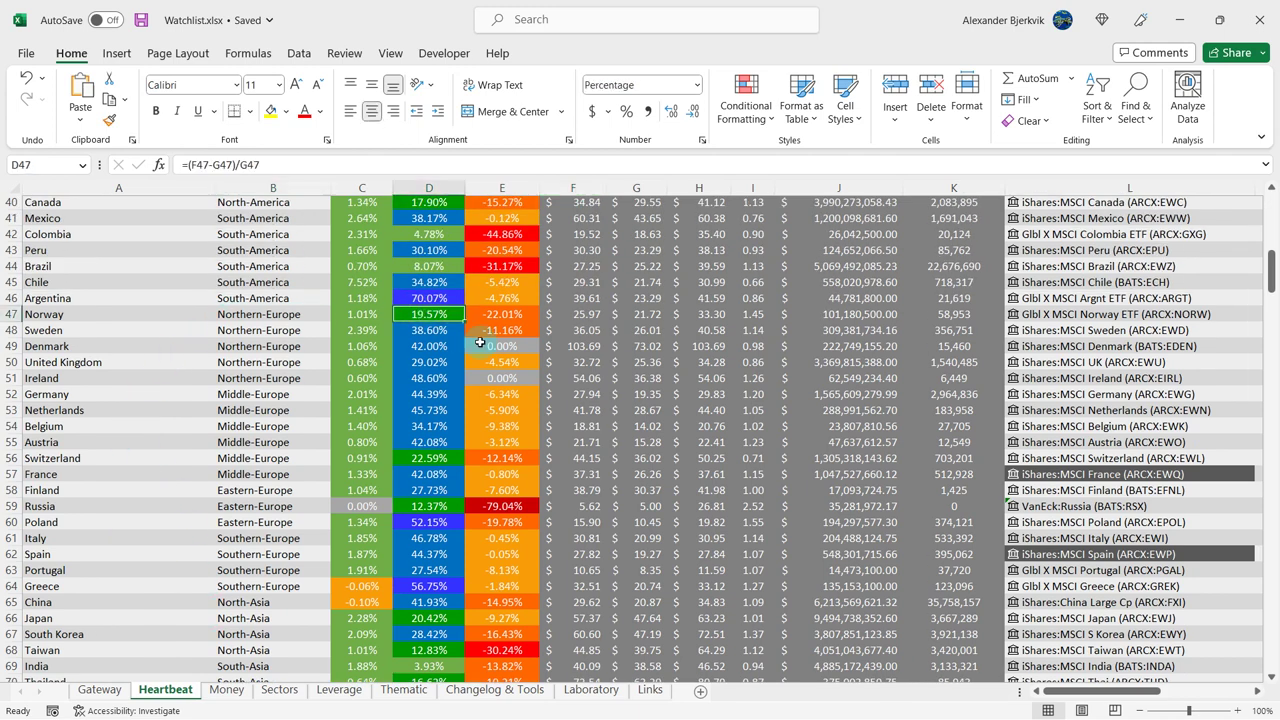
pyautogui.scroll(1, 425, 372)
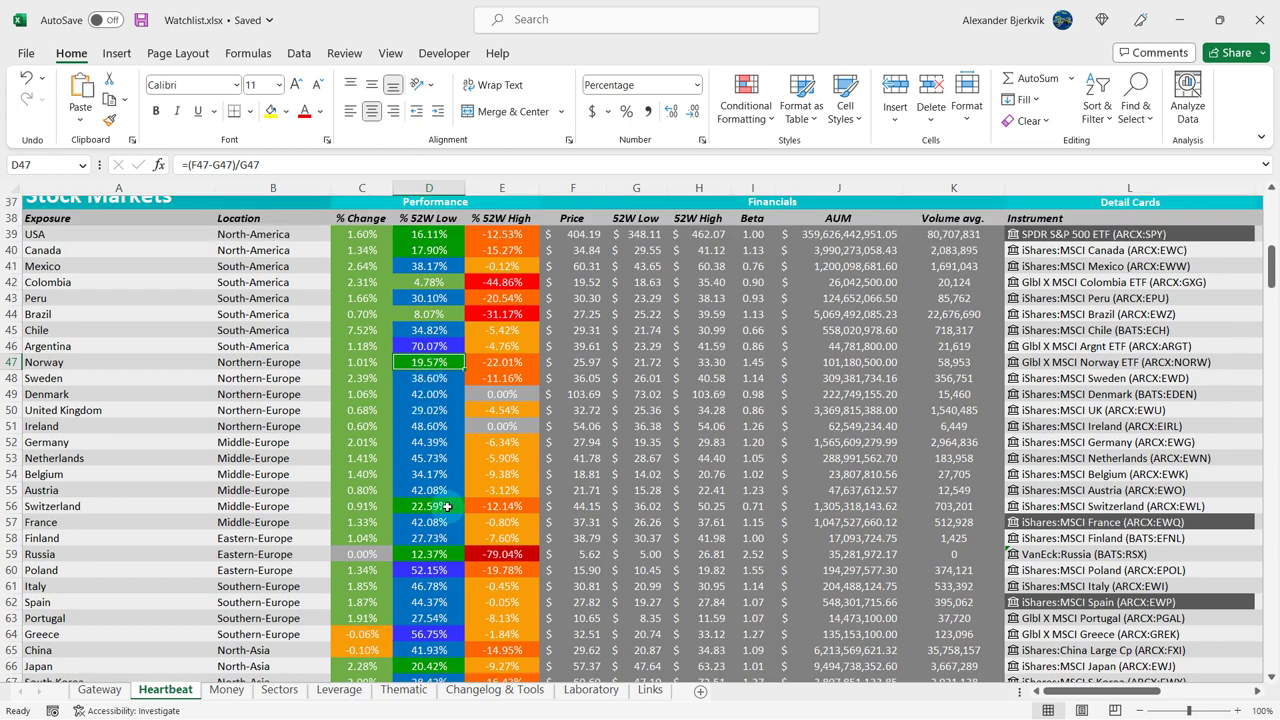
pyautogui.click(505, 362)
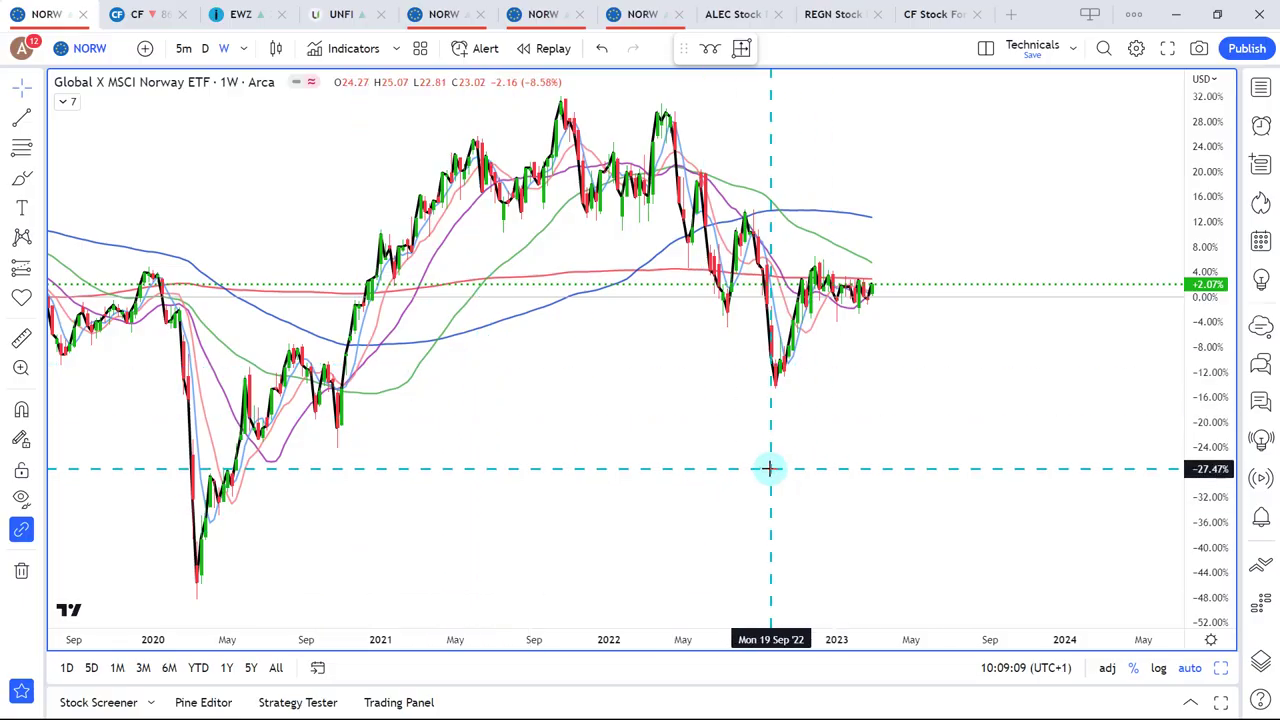
# Step: Switch to TradingView and examine the full weekly price history of the Global X MSCI Norway ETF (NORW)
pyautogui.scroll(-3, 849, 466)
pyautogui.scroll(-3, 522, 490)
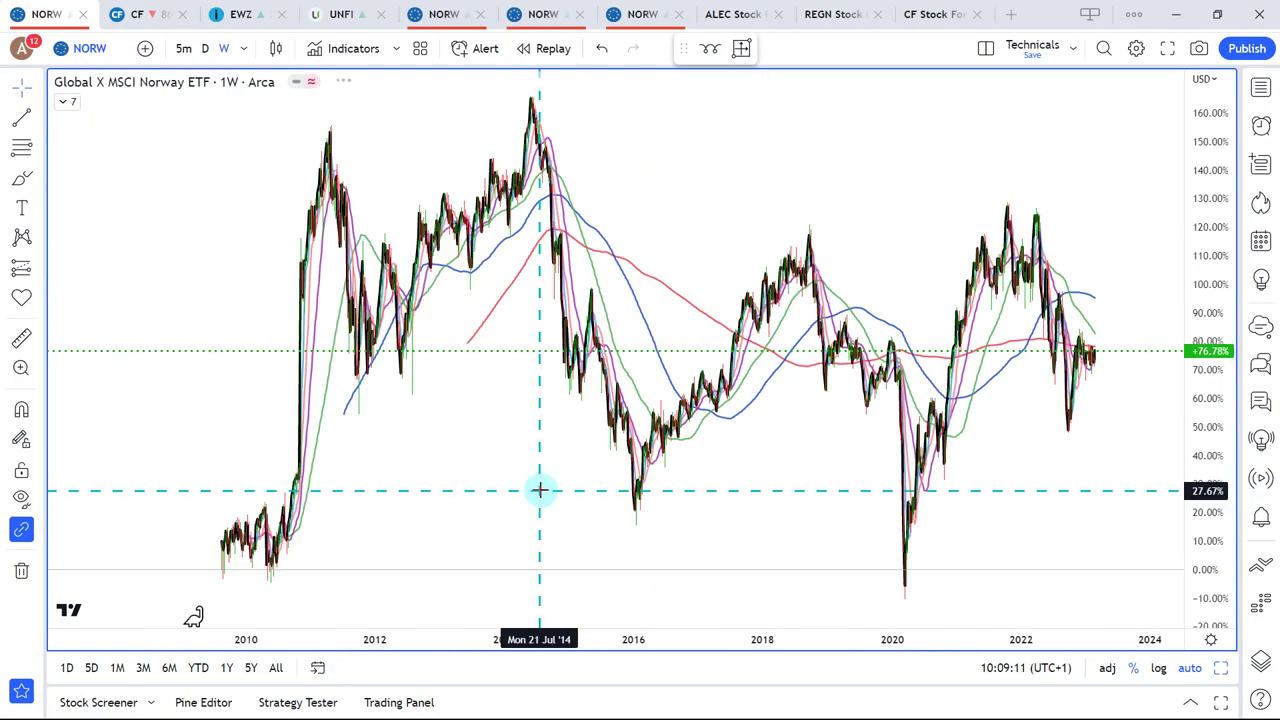
pyautogui.scroll(1, 539, 490)
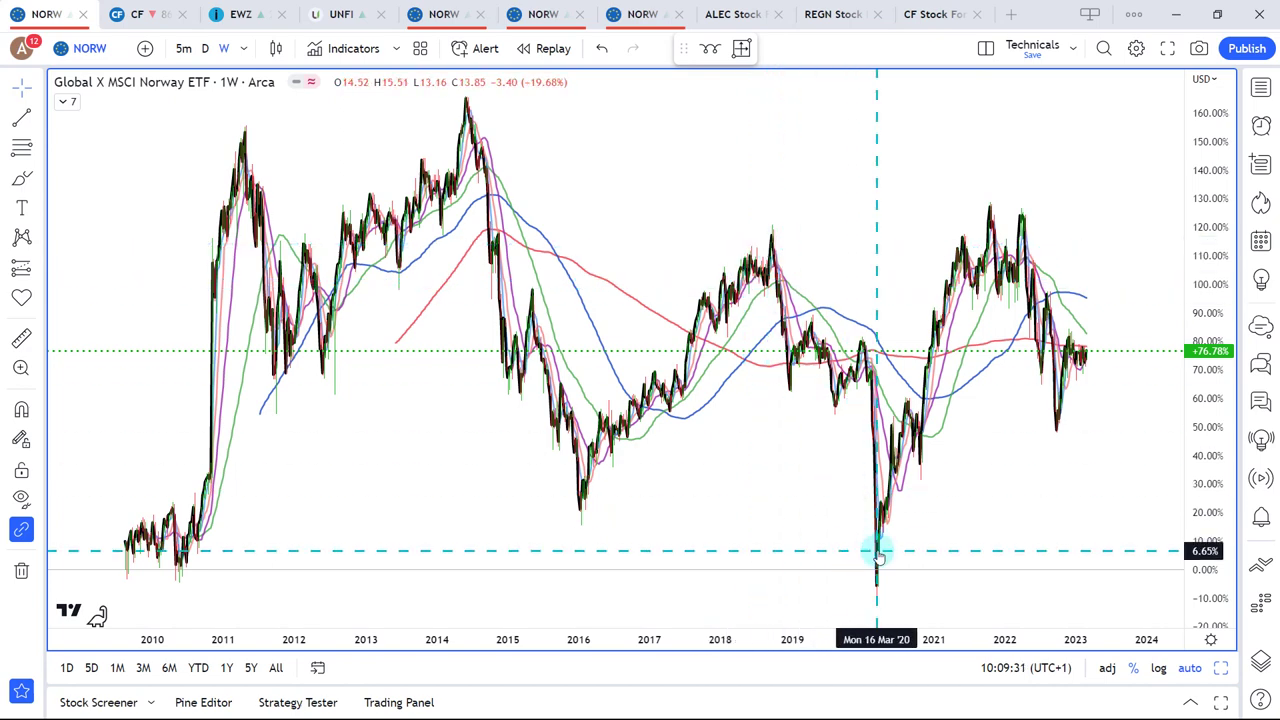
# Step: Measure the decline from the October 2021 peak to the 2022 low with the date and price range tool
pyautogui.moveTo(1000, 477); pyautogui.dragTo(832, 347)
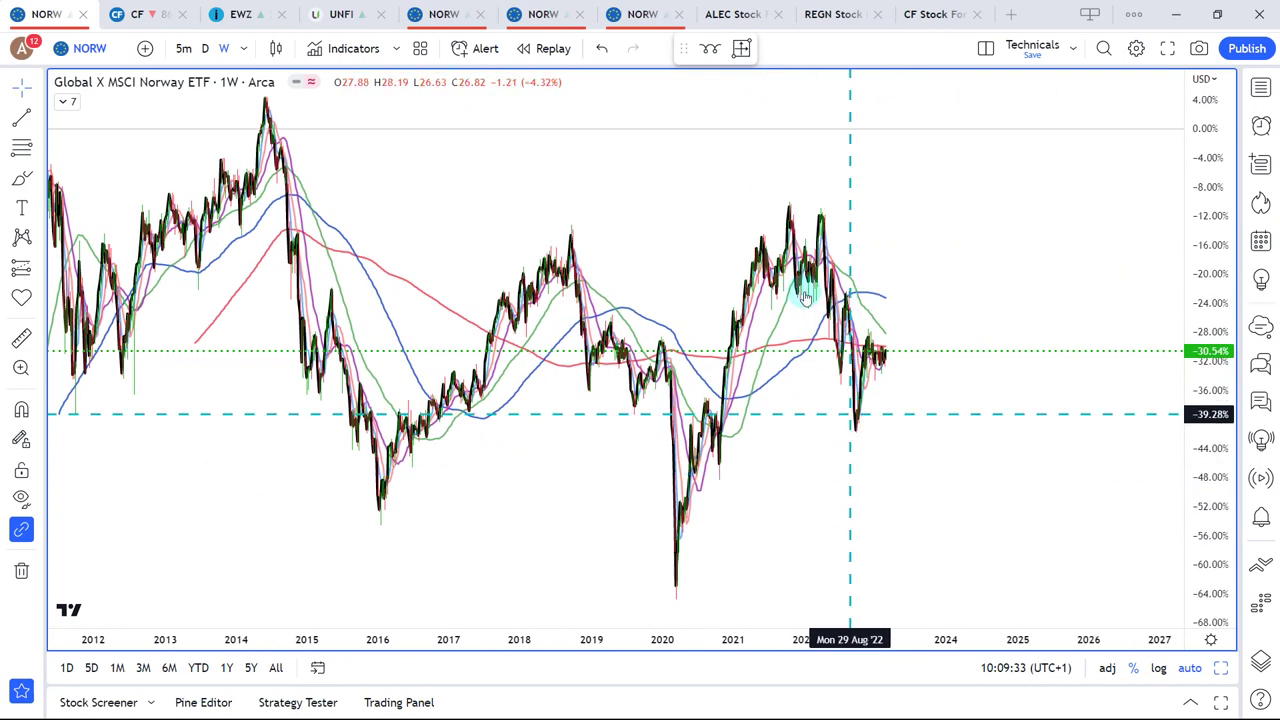
pyautogui.click(741, 48)
pyautogui.moveTo(793, 213)
pyautogui.mouseDown()
pyautogui.moveTo(833, 362)
pyautogui.moveTo(834, 434)
pyautogui.moveTo(848, 434)
pyautogui.mouseUp()
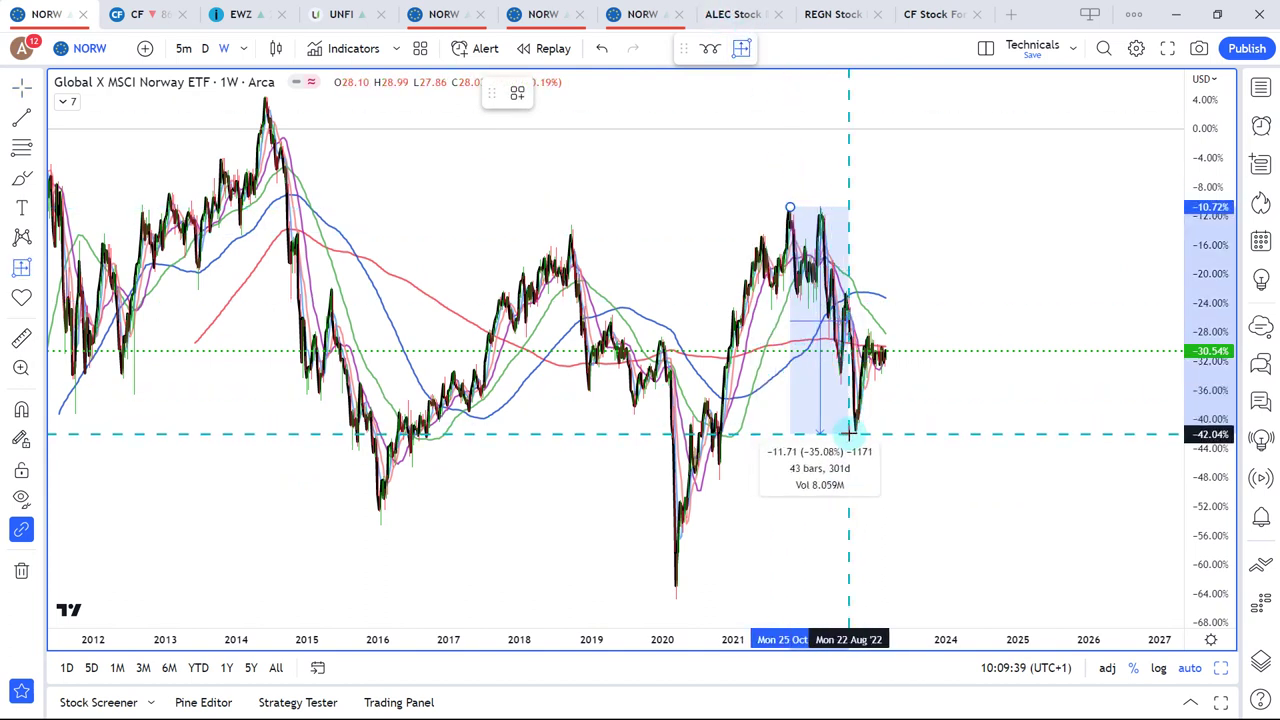
pyautogui.click(848, 434)
# Step: Examine the weekly price and moving averages through the 2014 to 2016 decline and early recovery
pyautogui.scroll(-3, 727, 357)
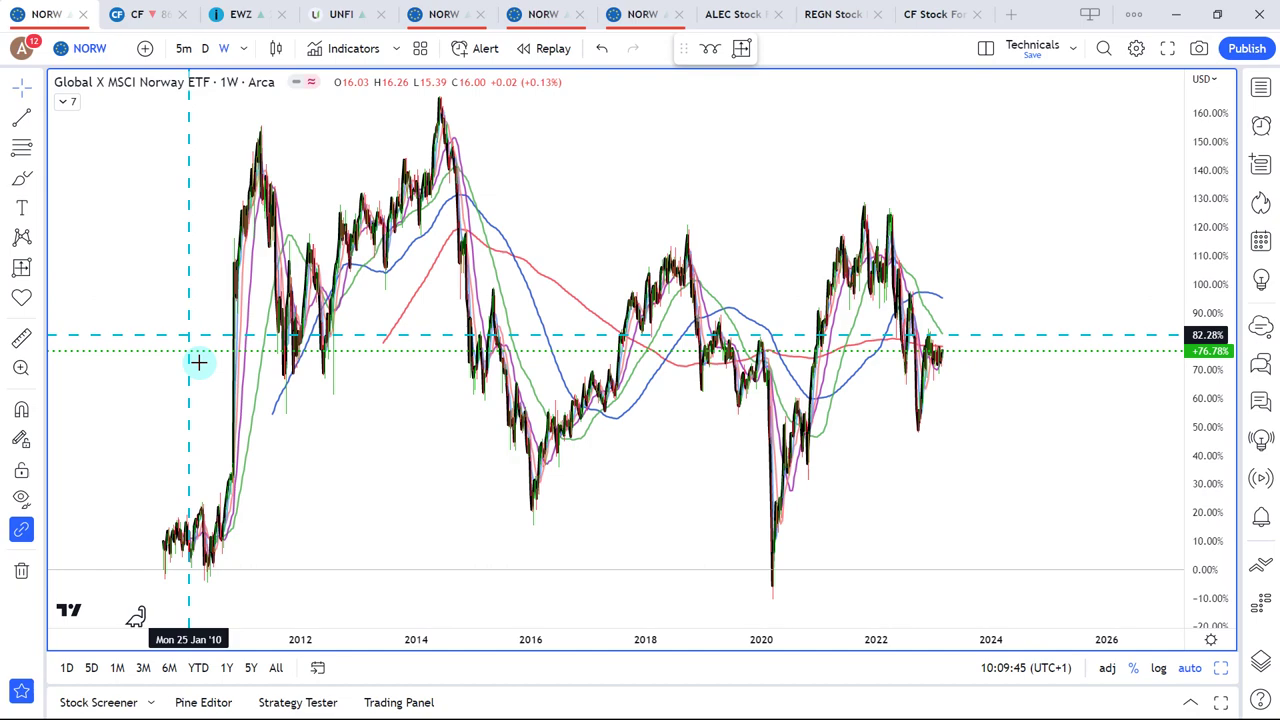
pyautogui.moveTo(194, 363); pyautogui.dragTo(677, 389)
pyautogui.scroll(2, 452, 439)
pyautogui.scroll(3, 452, 439)
pyautogui.moveTo(446, 429); pyautogui.dragTo(843, 260)
pyautogui.click(453, 343)
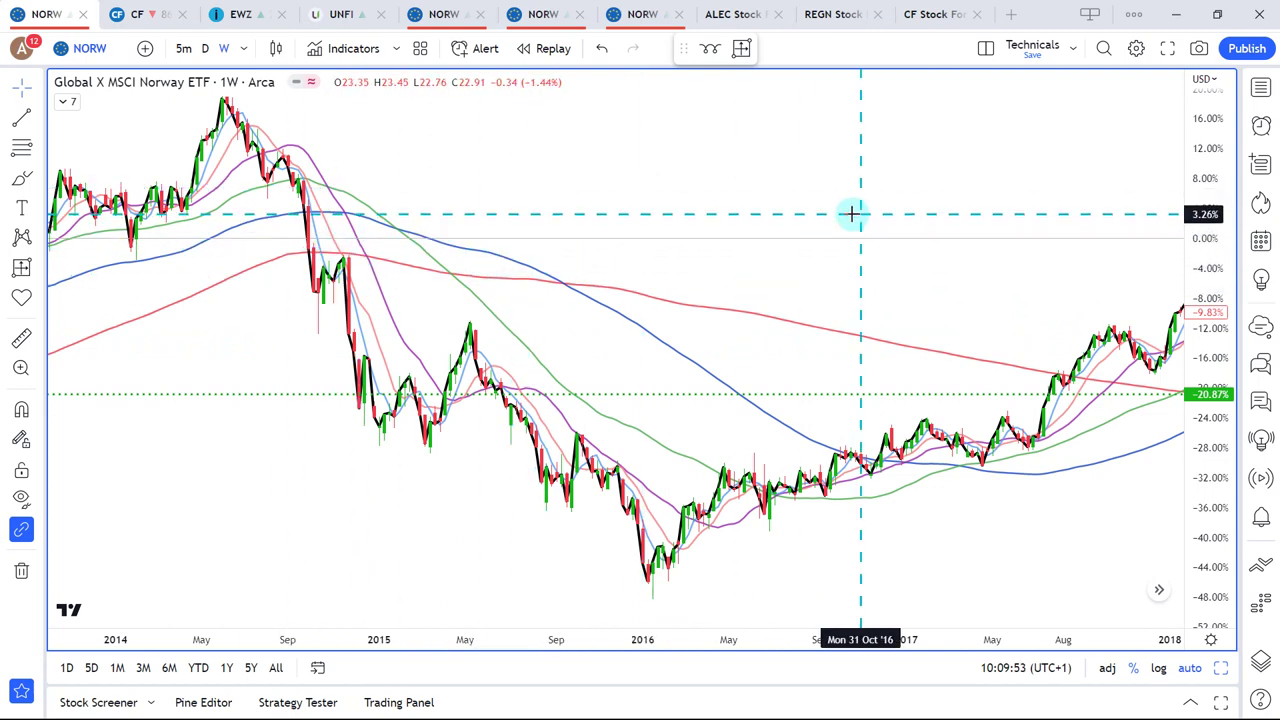
# Step: Follow the weekly price and moving averages forward from 2016 to the latest candles in early 2023
pyautogui.hscroll(2, 610, 250)
pyautogui.hscroll(10, 471, 343)
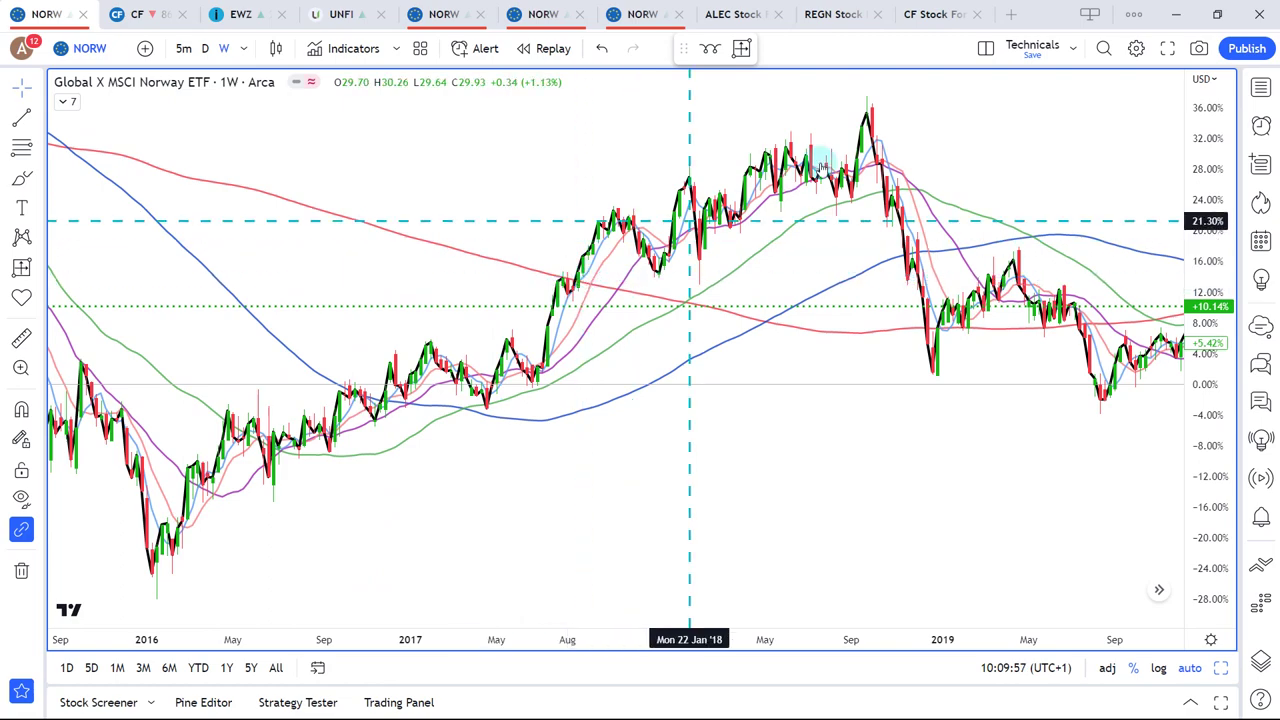
pyautogui.hscroll(5, 631, 229)
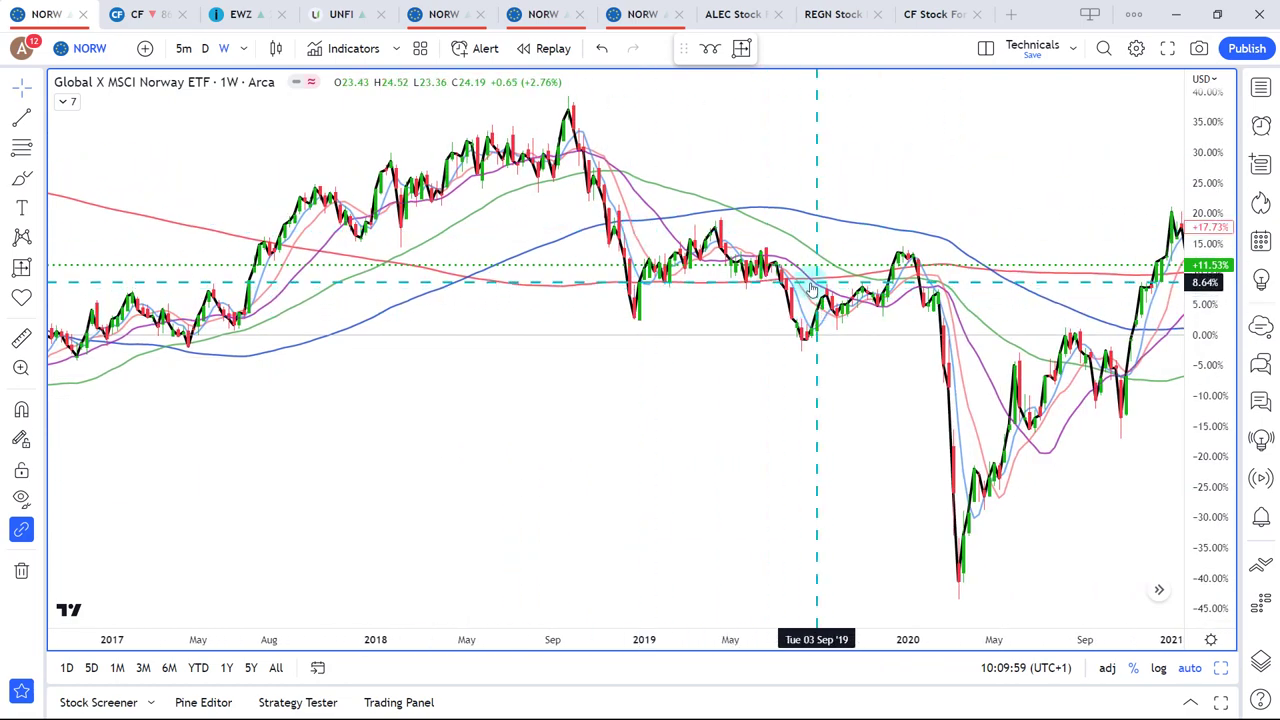
pyautogui.moveTo(986, 216); pyautogui.dragTo(580, 266)
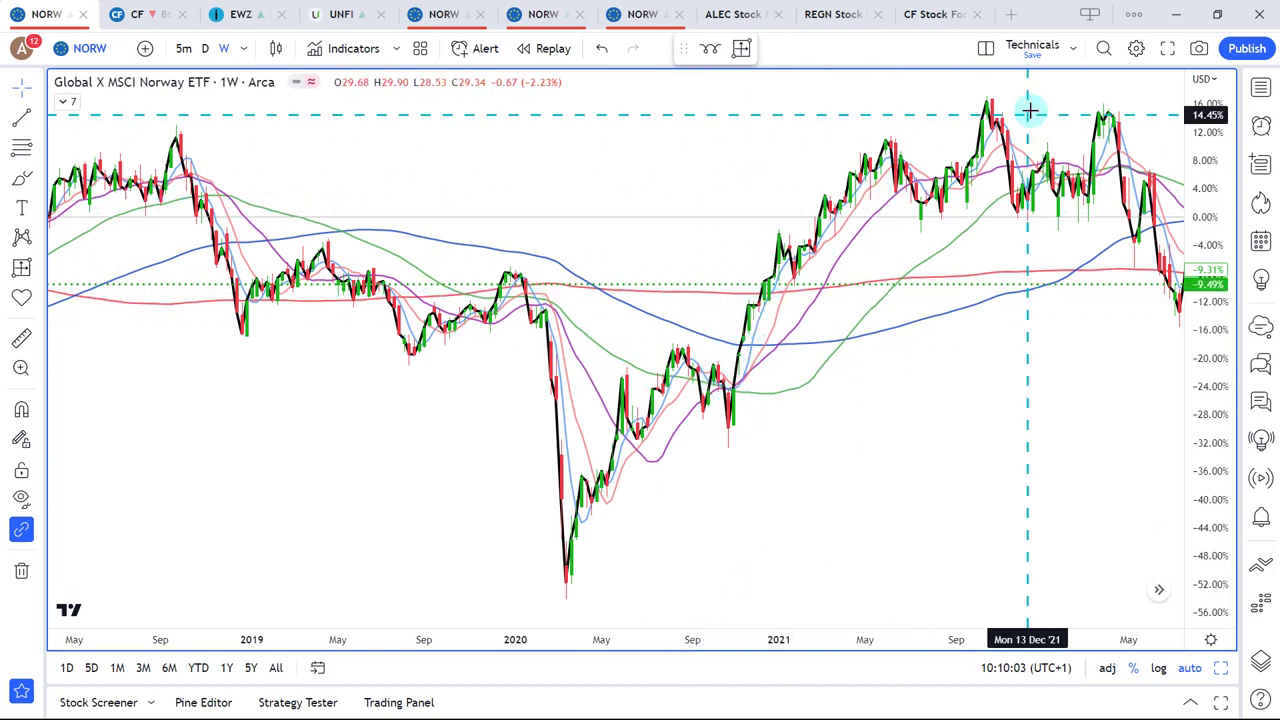
pyautogui.moveTo(1069, 149); pyautogui.dragTo(794, 229)
pyautogui.scroll(3, 712, 234)
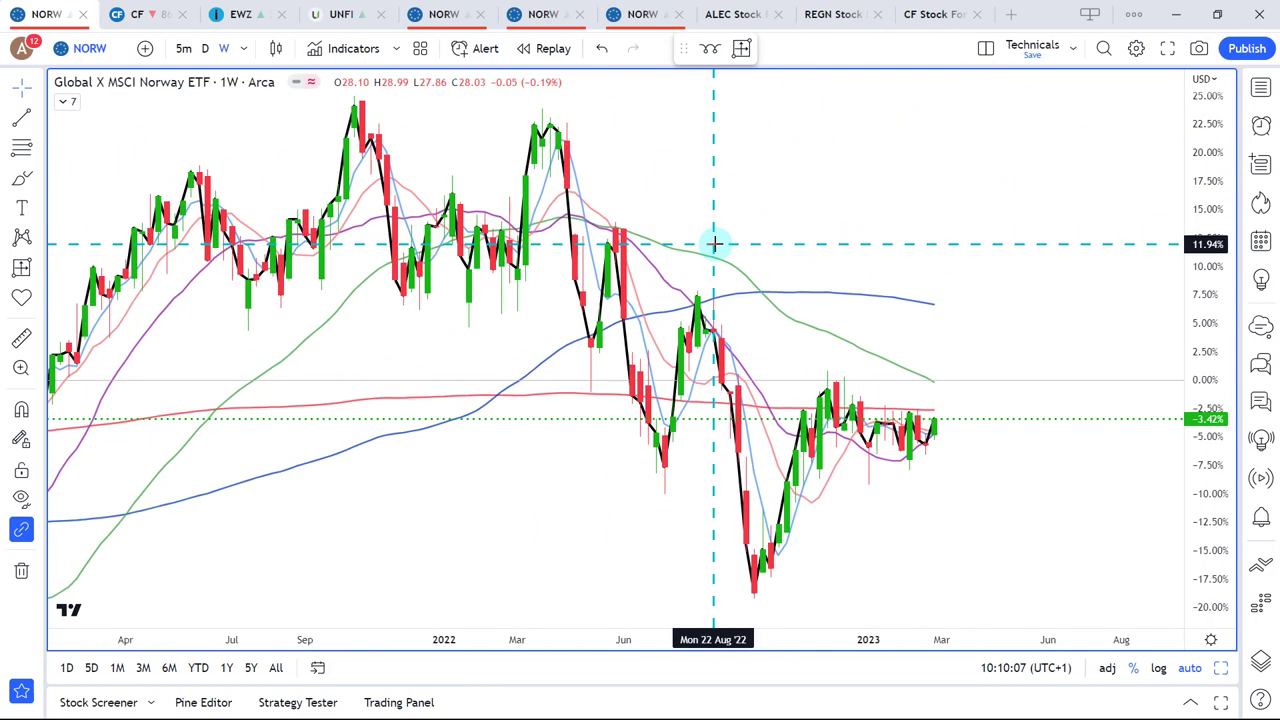
pyautogui.moveTo(903, 297); pyautogui.dragTo(829, 286)
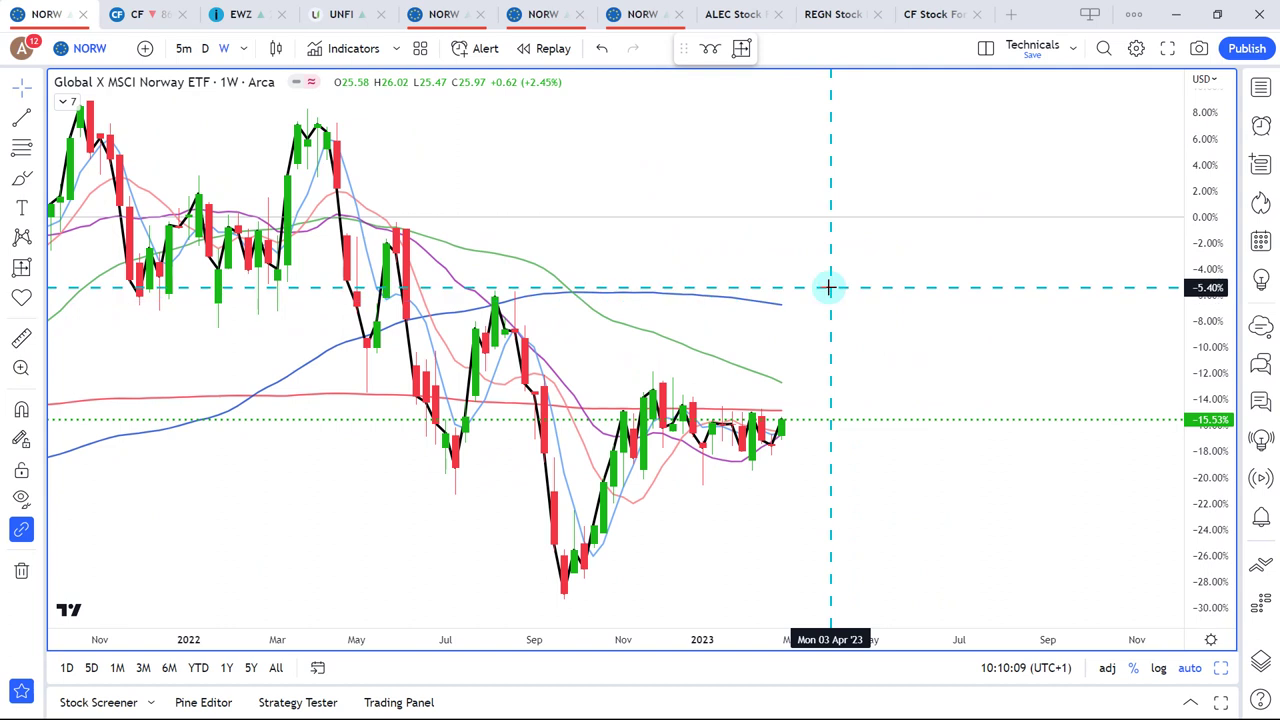
# Step: Draw a temporary pen annotation over the weekly price action from about November 2022 to February 2023
pyautogui.hotkey('ctrl', 'shift', 'p')
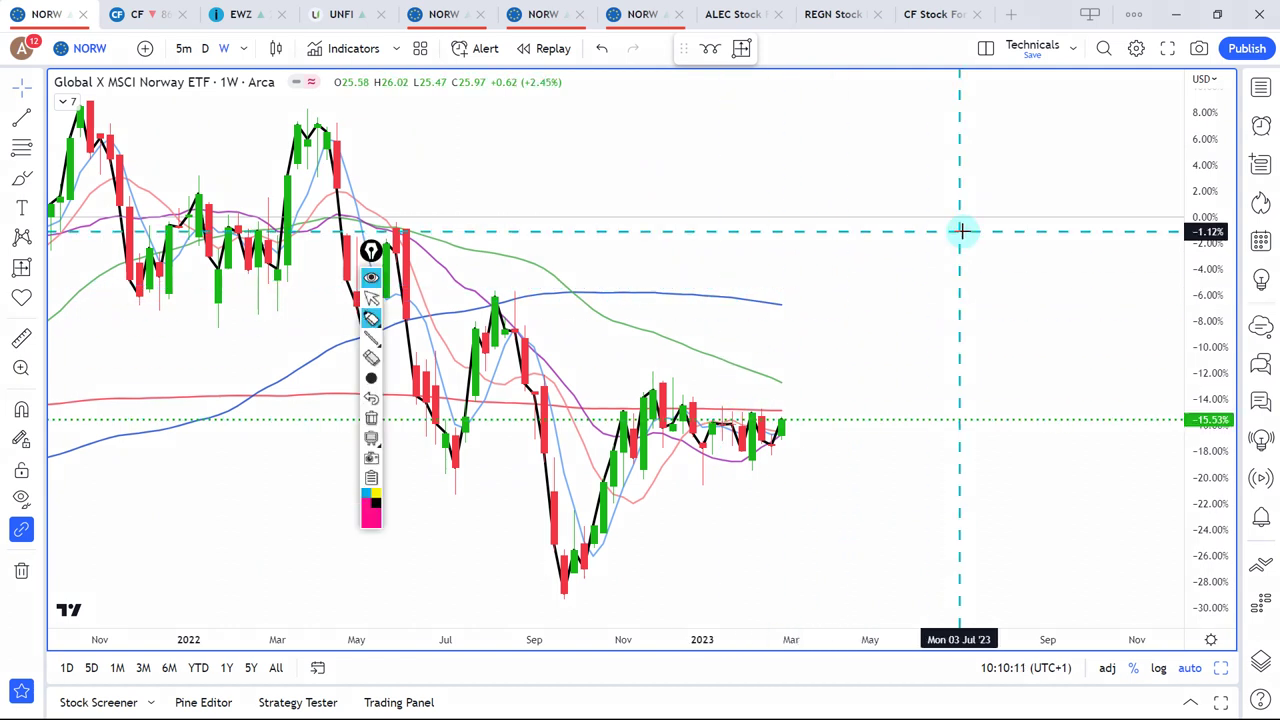
pyautogui.moveTo(371, 251); pyautogui.dragTo(14, 265)
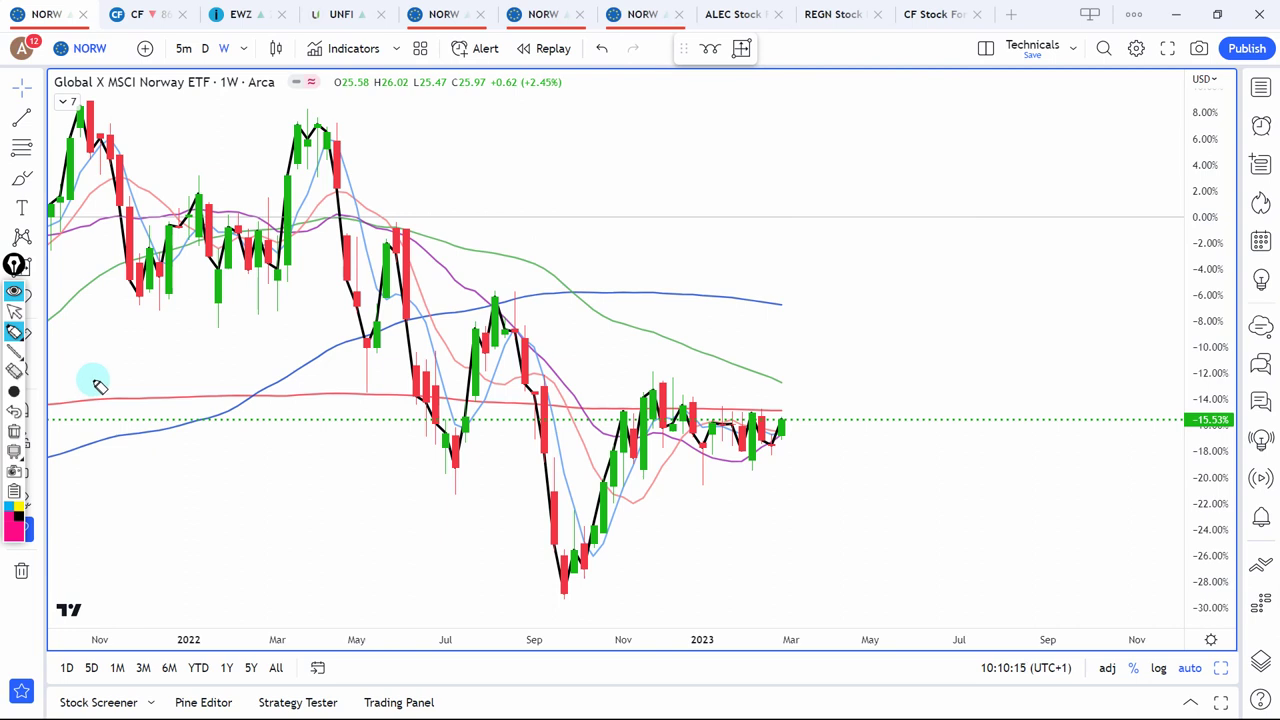
pyautogui.moveTo(608, 443)
pyautogui.mouseDown()
pyautogui.moveTo(737, 445)
pyautogui.moveTo(775, 397)
pyautogui.moveTo(580, 425)
pyautogui.moveTo(750, 408)
pyautogui.moveTo(708, 395)
pyautogui.moveTo(731, 433)
pyautogui.mouseUp()
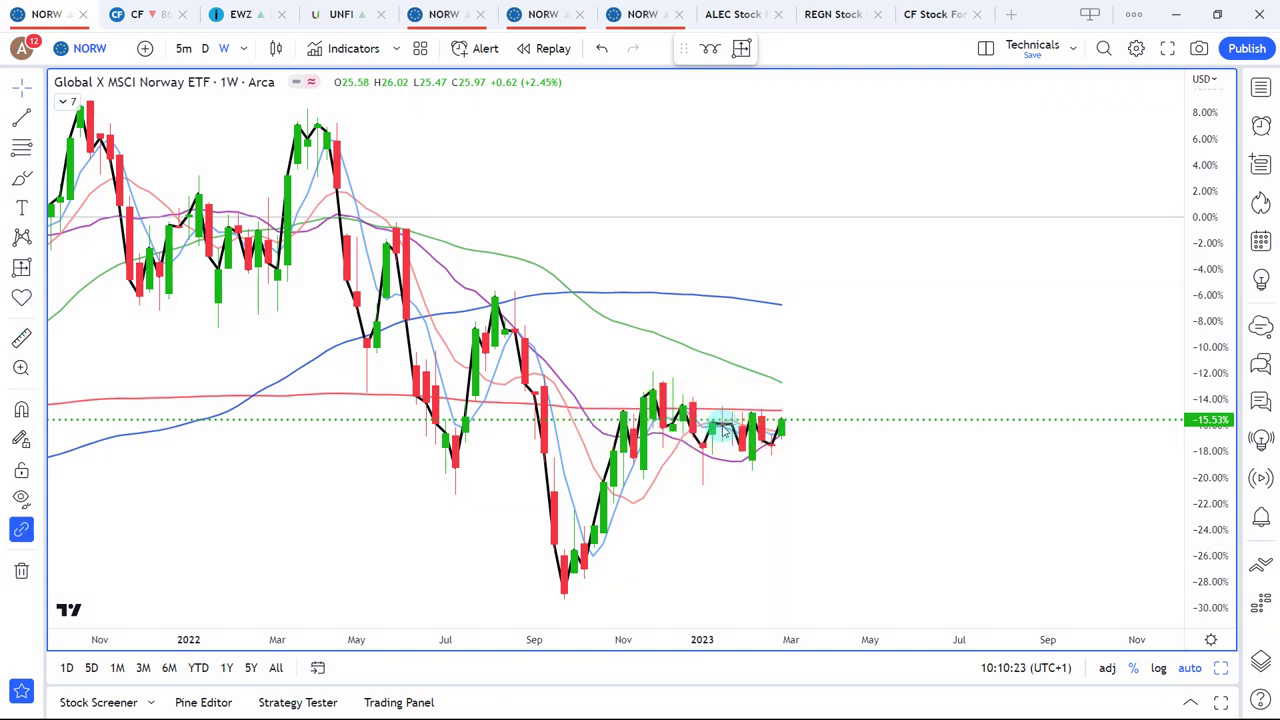
# Step: Examine the latest weekly candles against the moving averages since the autumn 2022 low
pyautogui.scroll(-1, 760, 438)
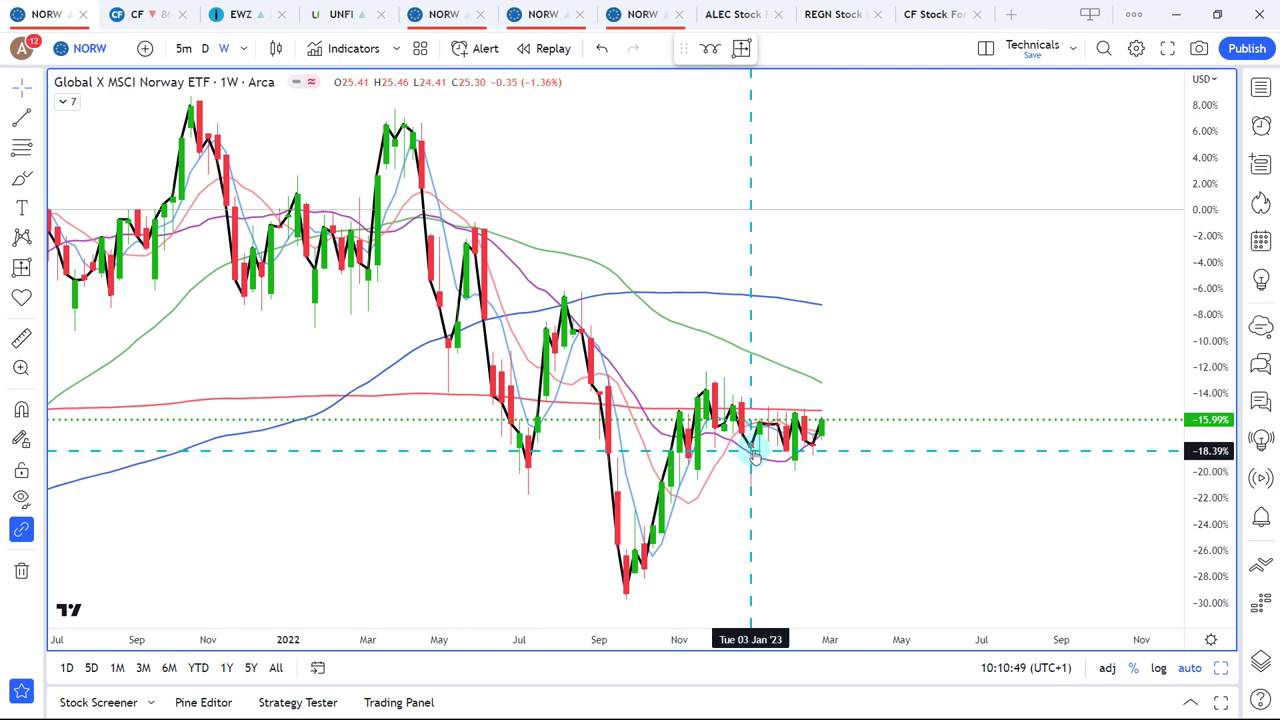
pyautogui.scroll(-3, 745, 450)
pyautogui.scroll(3, 725, 437)
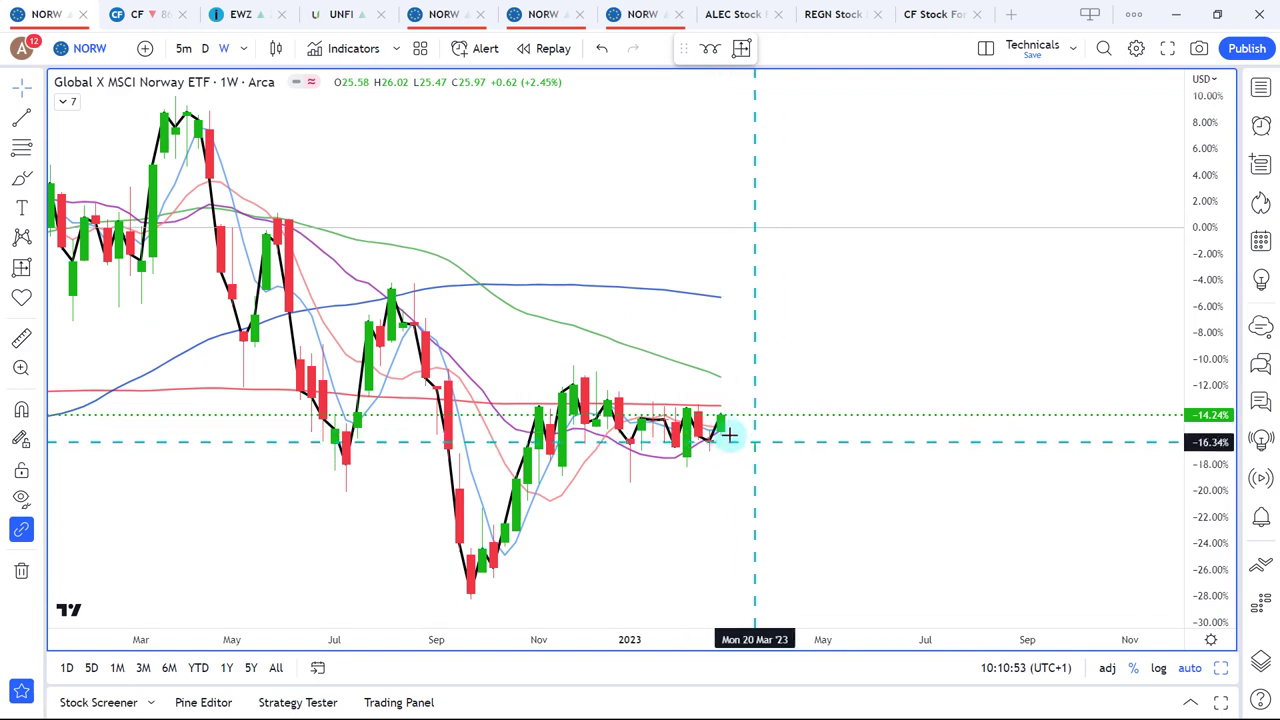
pyautogui.scroll(-2, 669, 422)
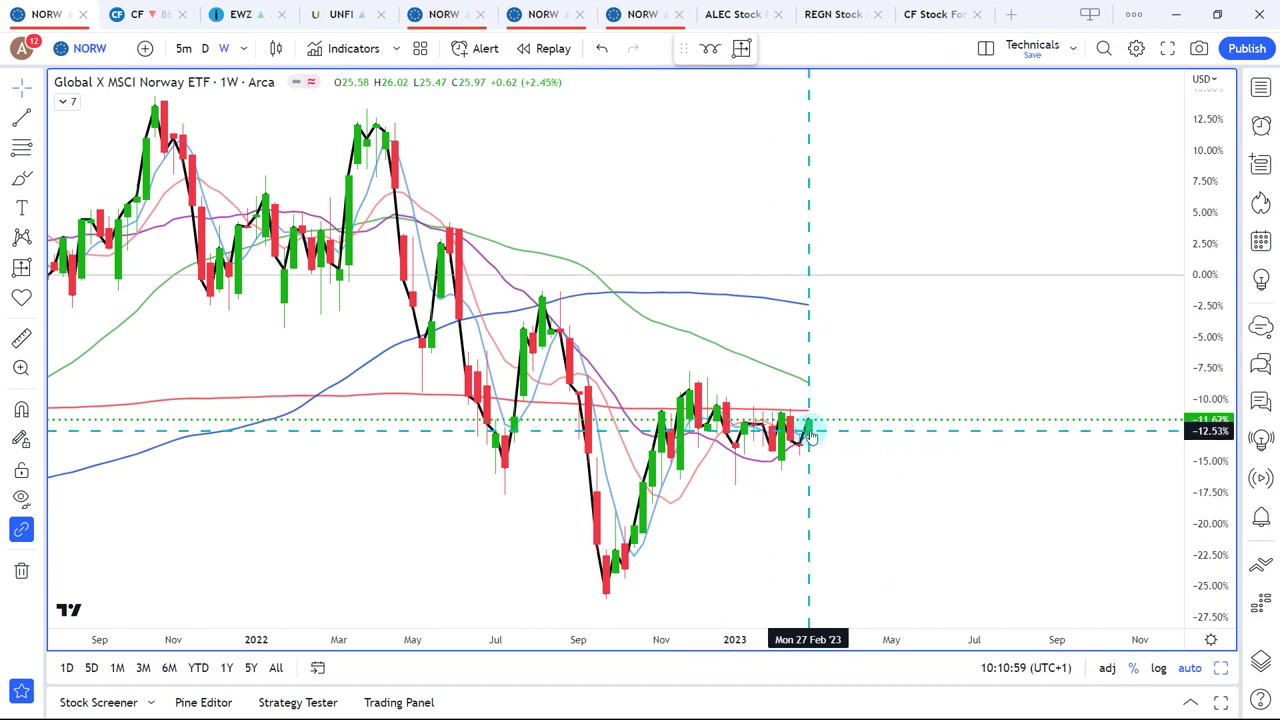
# Step: Change the chart to the daily interval and examine the price against its moving averages up to 3 March 2023
pyautogui.click(205, 49)
pyautogui.scroll(-4, 541, 362)
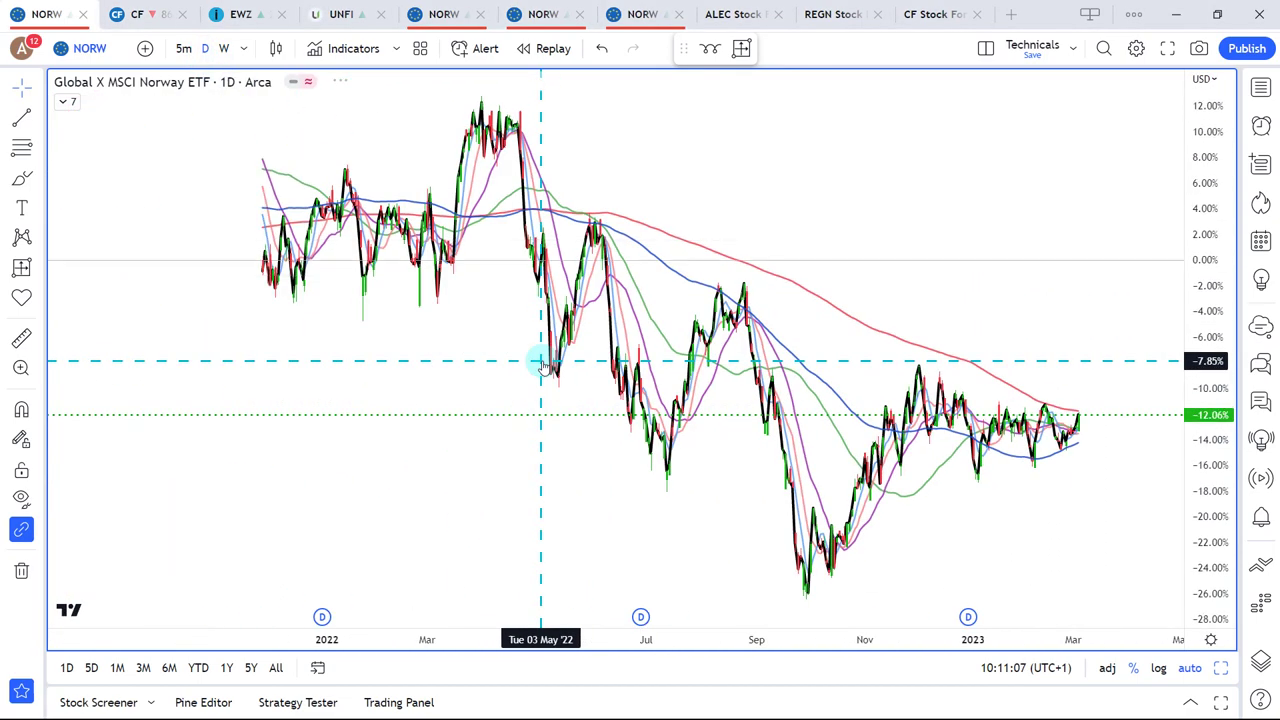
pyautogui.scroll(-2, 541, 362)
pyautogui.scroll(3, 541, 362)
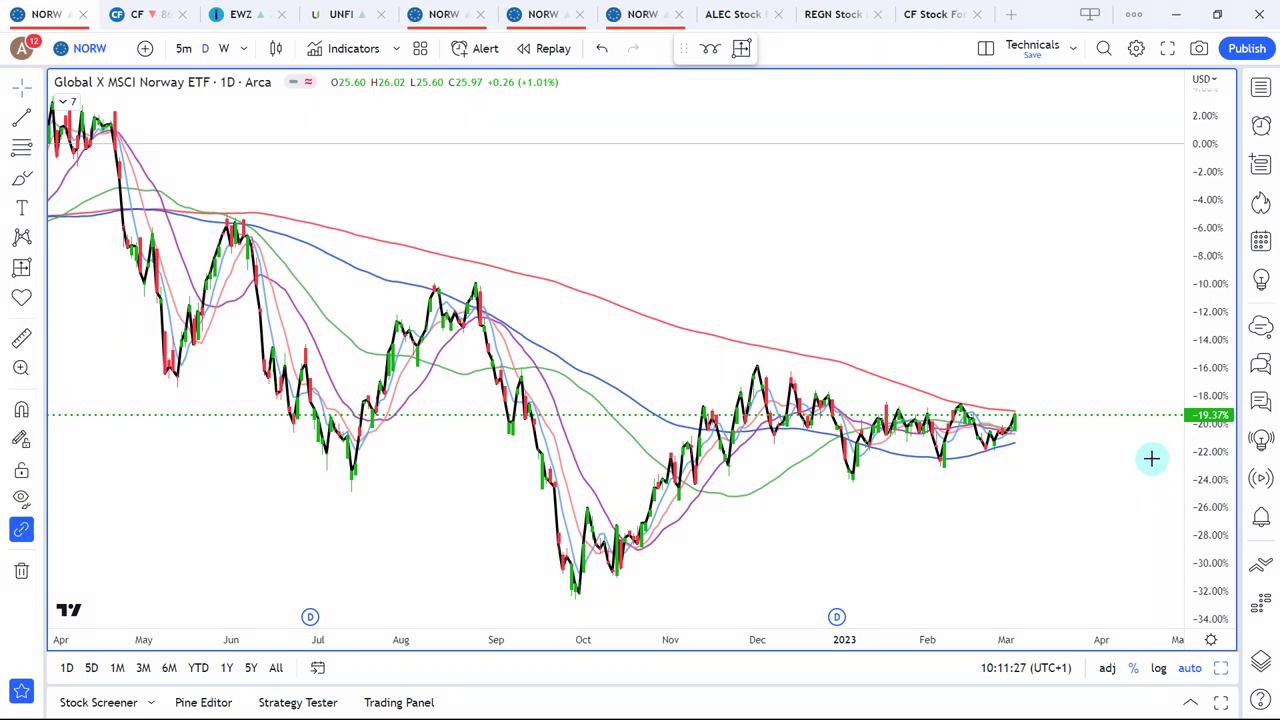
pyautogui.scroll(5, 1155, 464)
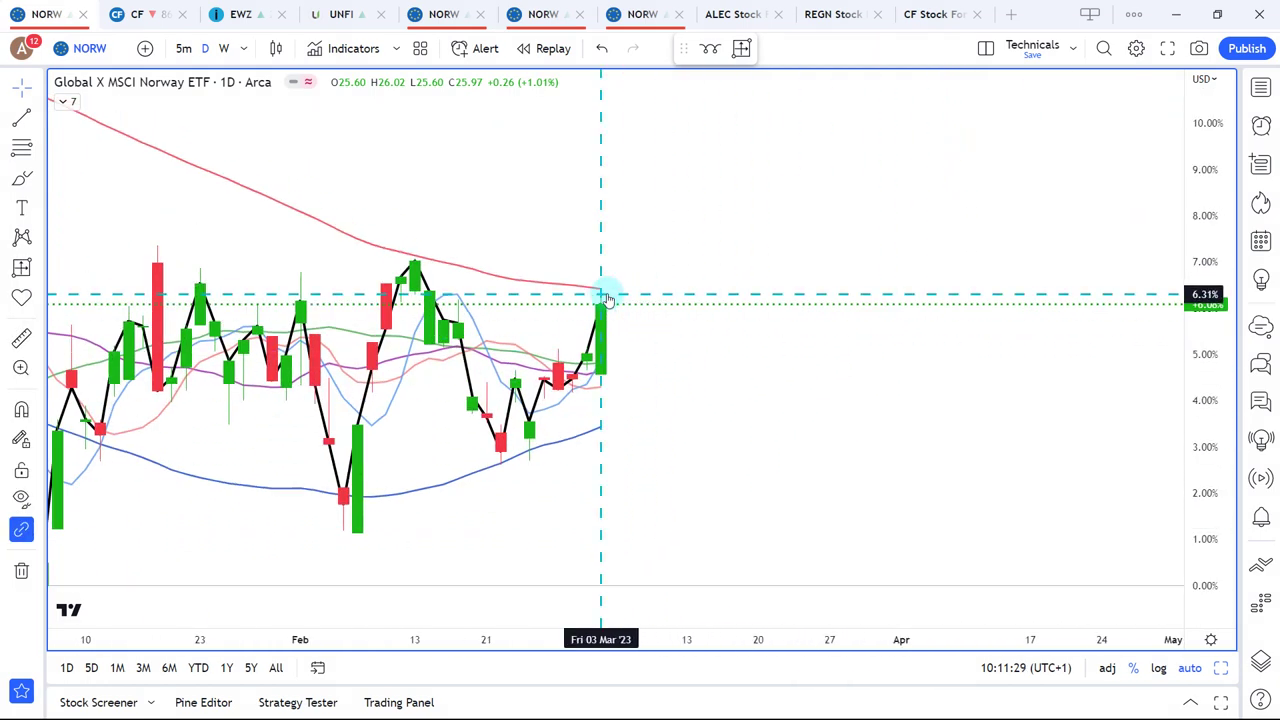
pyautogui.scroll(-3, 607, 318)
pyautogui.scroll(-4, 607, 318)
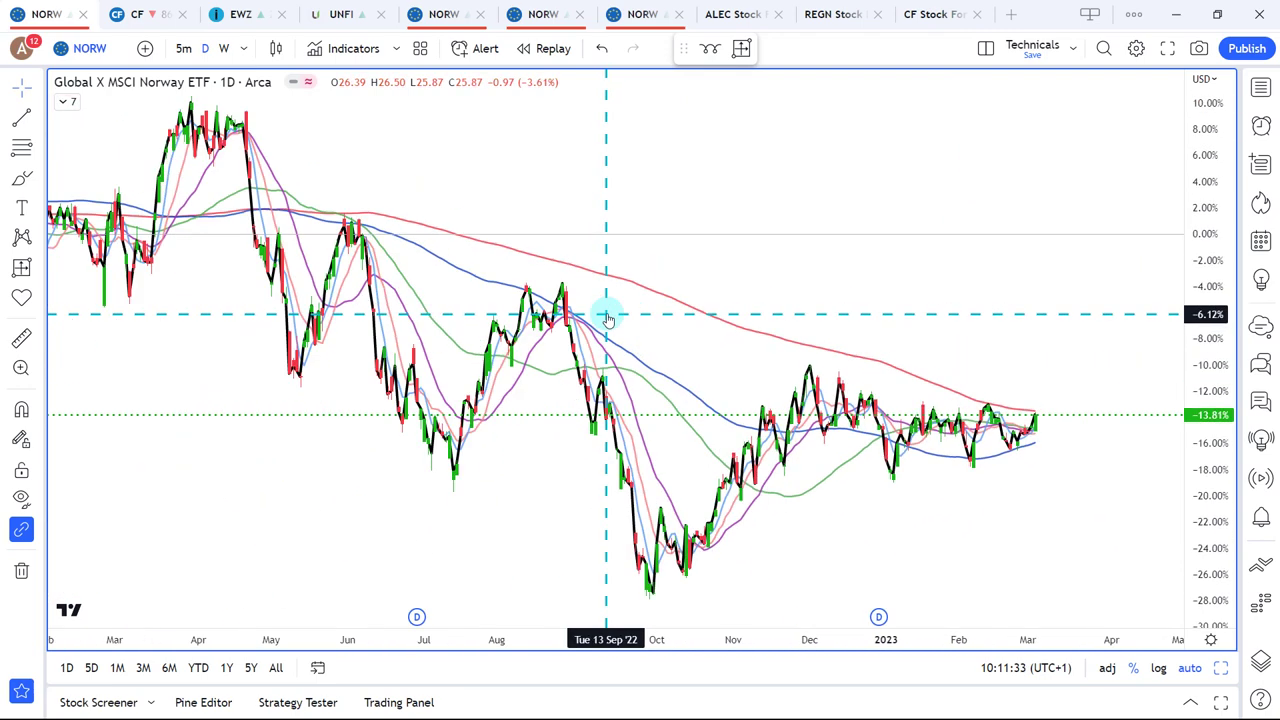
# Step: Return to the weekly interval and examine the MACD, Accum/Dist, RSI and PPO indicators beside the price chart
pyautogui.click(227, 48)
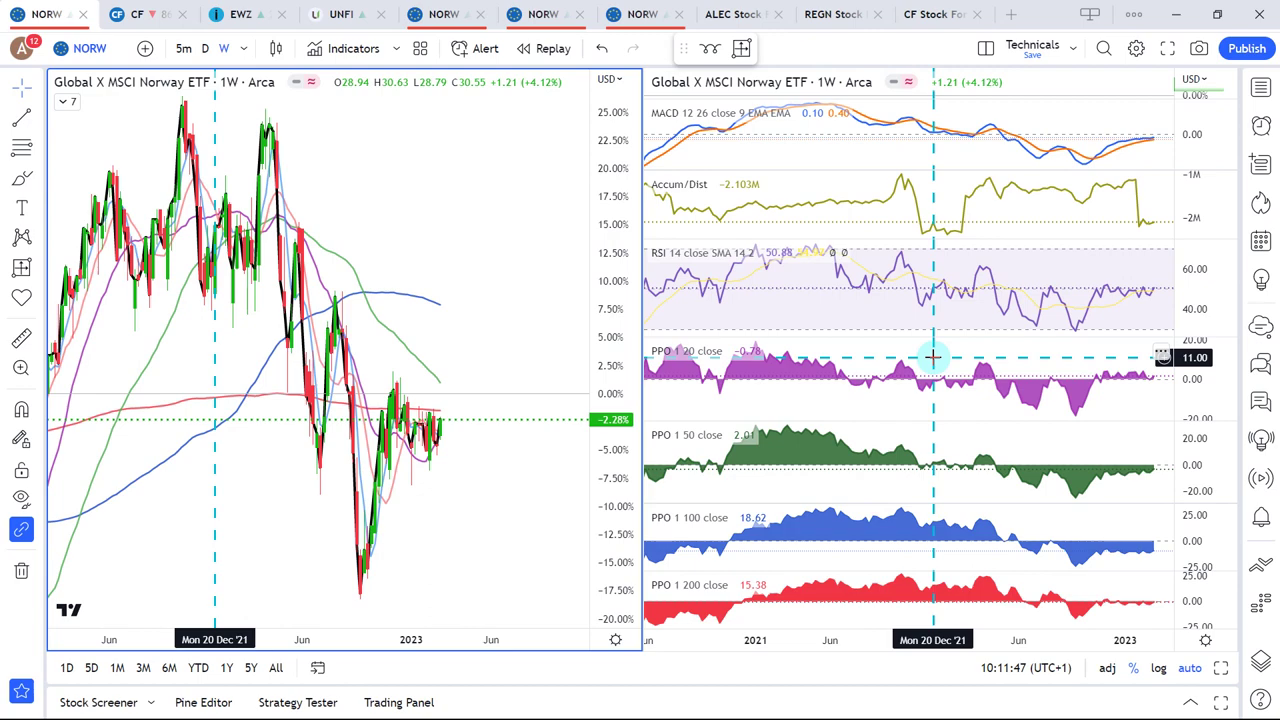
pyautogui.scroll(-3, 931, 357)
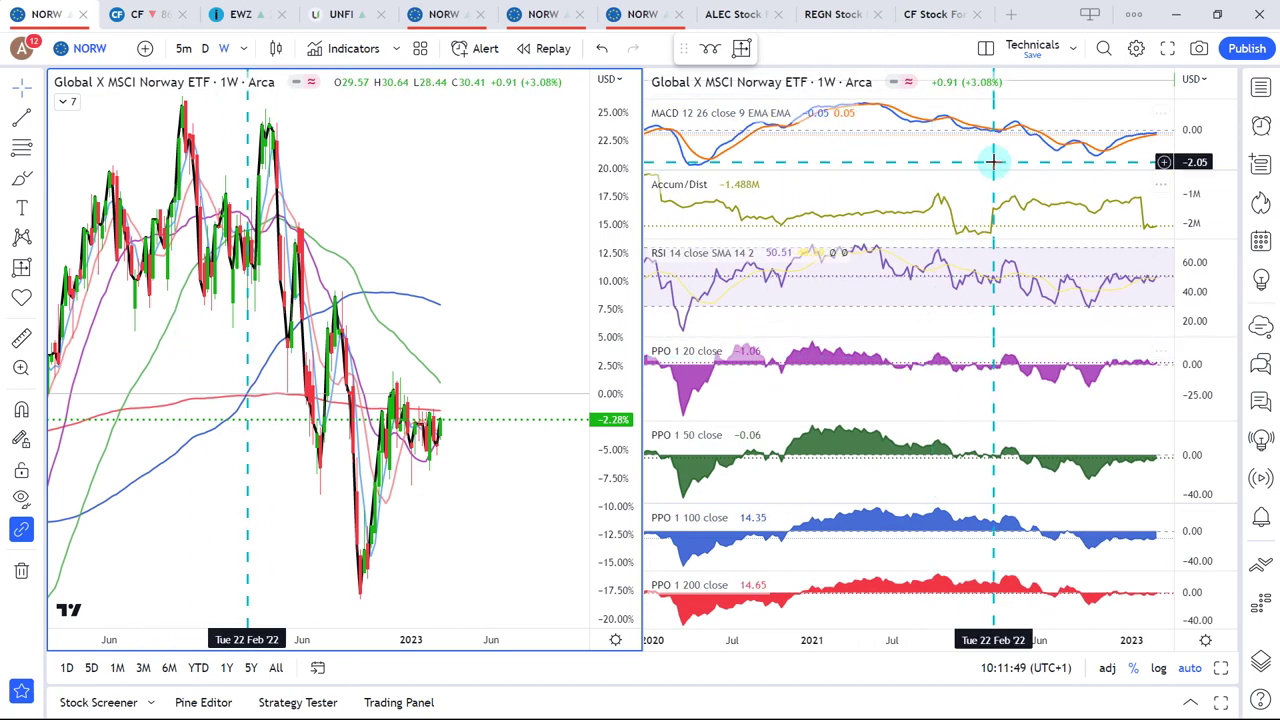
pyautogui.moveTo(914, 194); pyautogui.dragTo(983, 194)
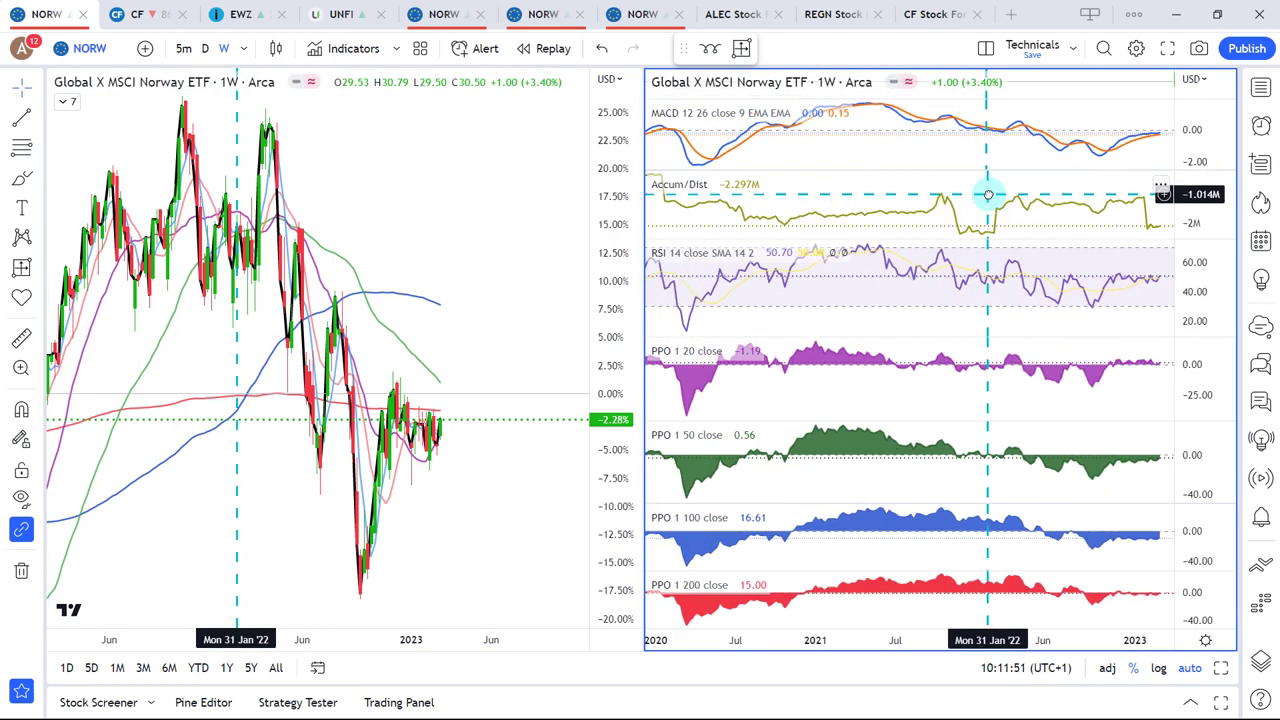
pyautogui.moveTo(1146, 294); pyautogui.dragTo(1013, 296)
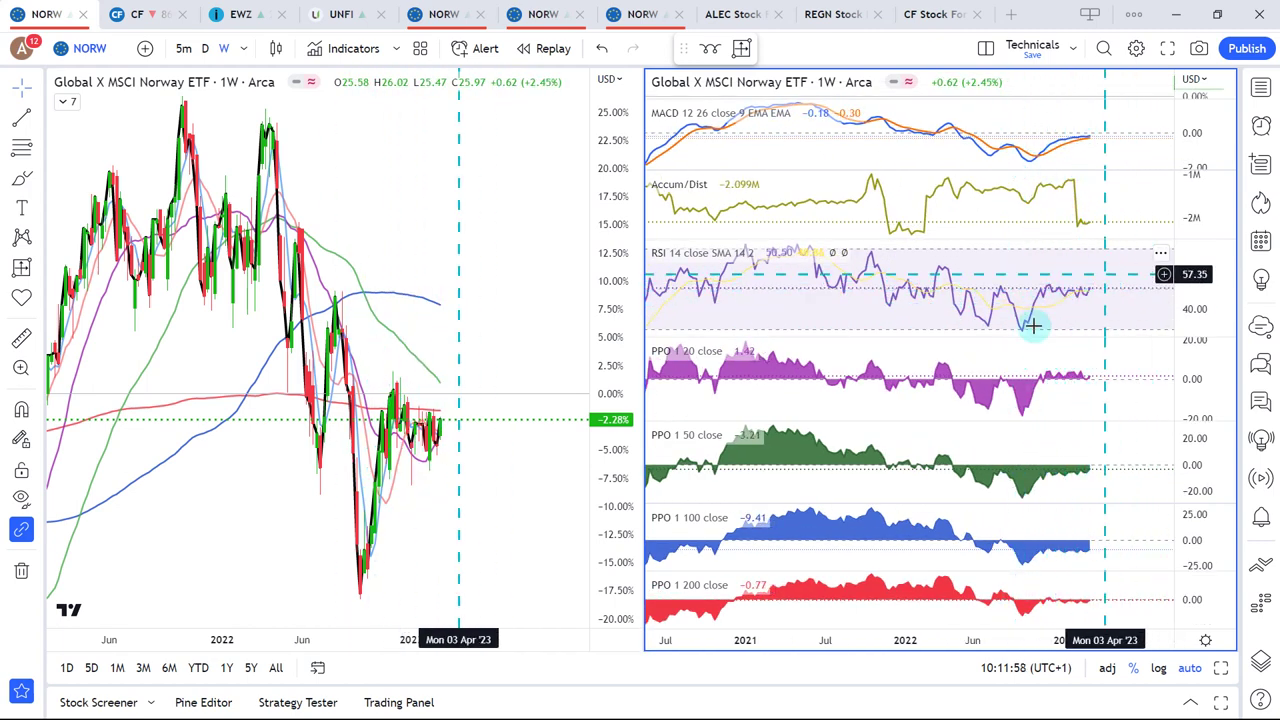
# Step: Change both charts to the daily interval and examine the technical indicators, especially Accum/Dist, over a longer period
pyautogui.click(204, 57)
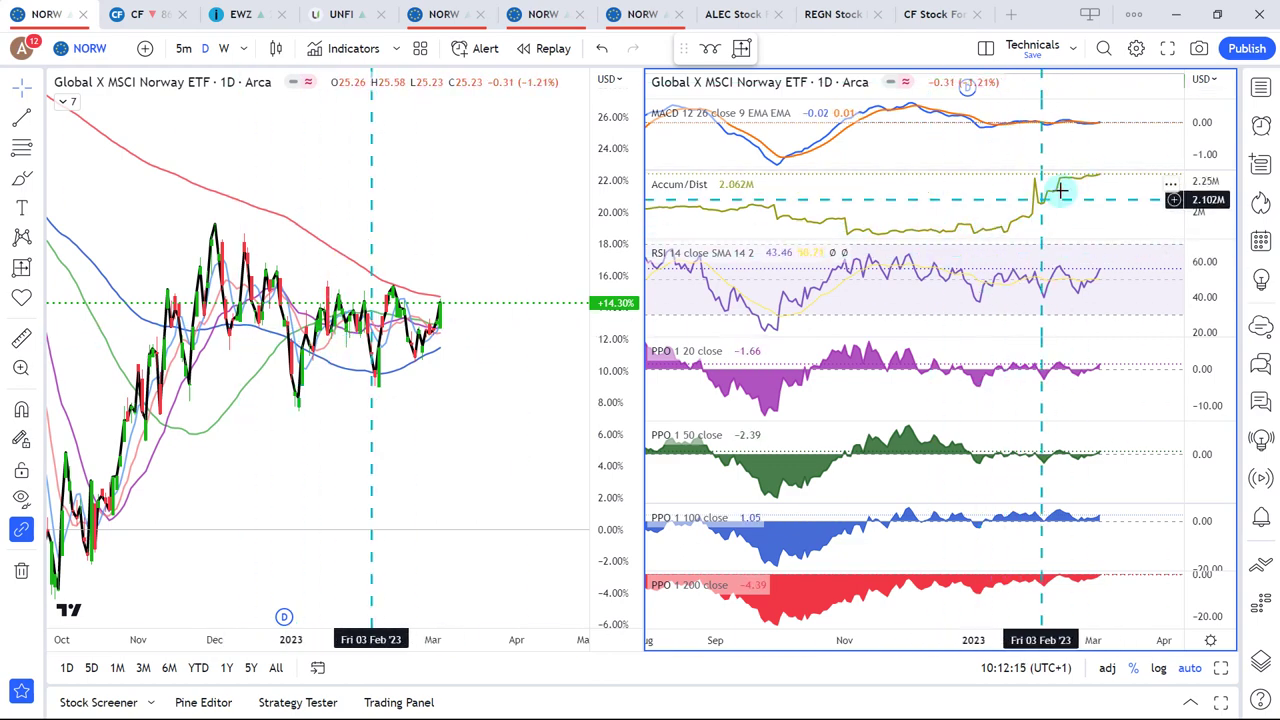
pyautogui.scroll(-2, 1016, 216)
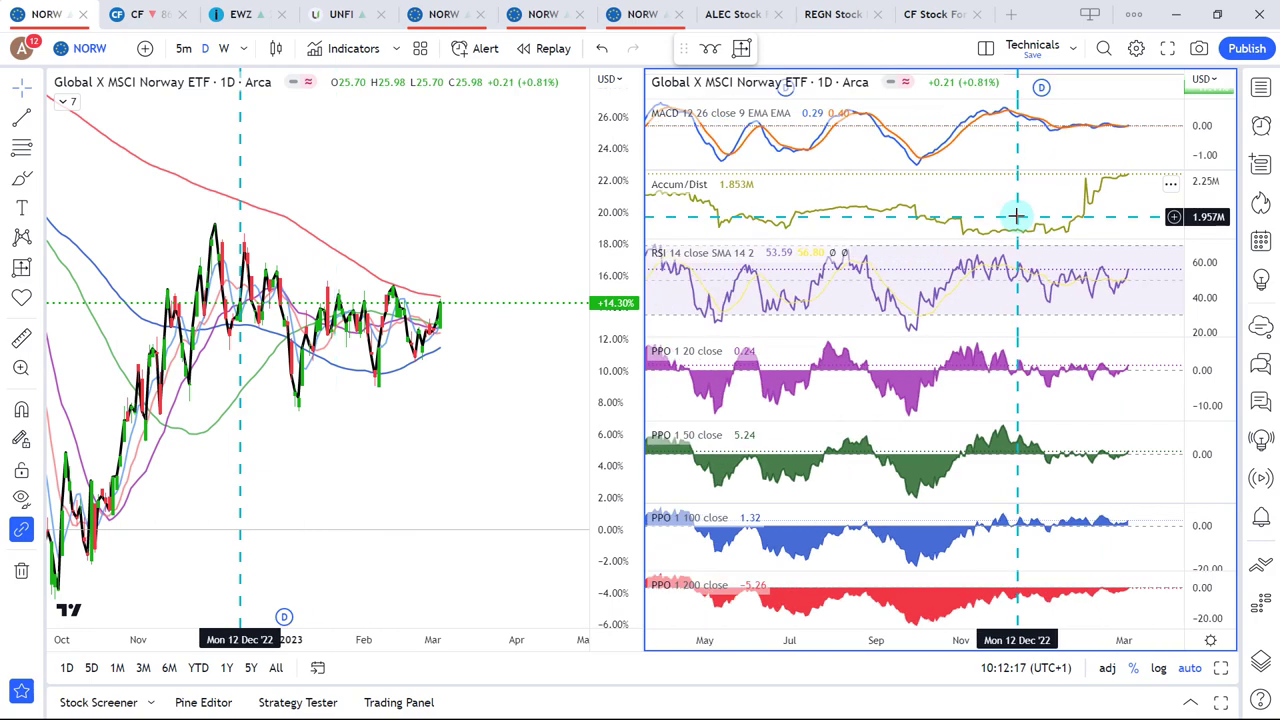
pyautogui.scroll(-3, 1065, 216)
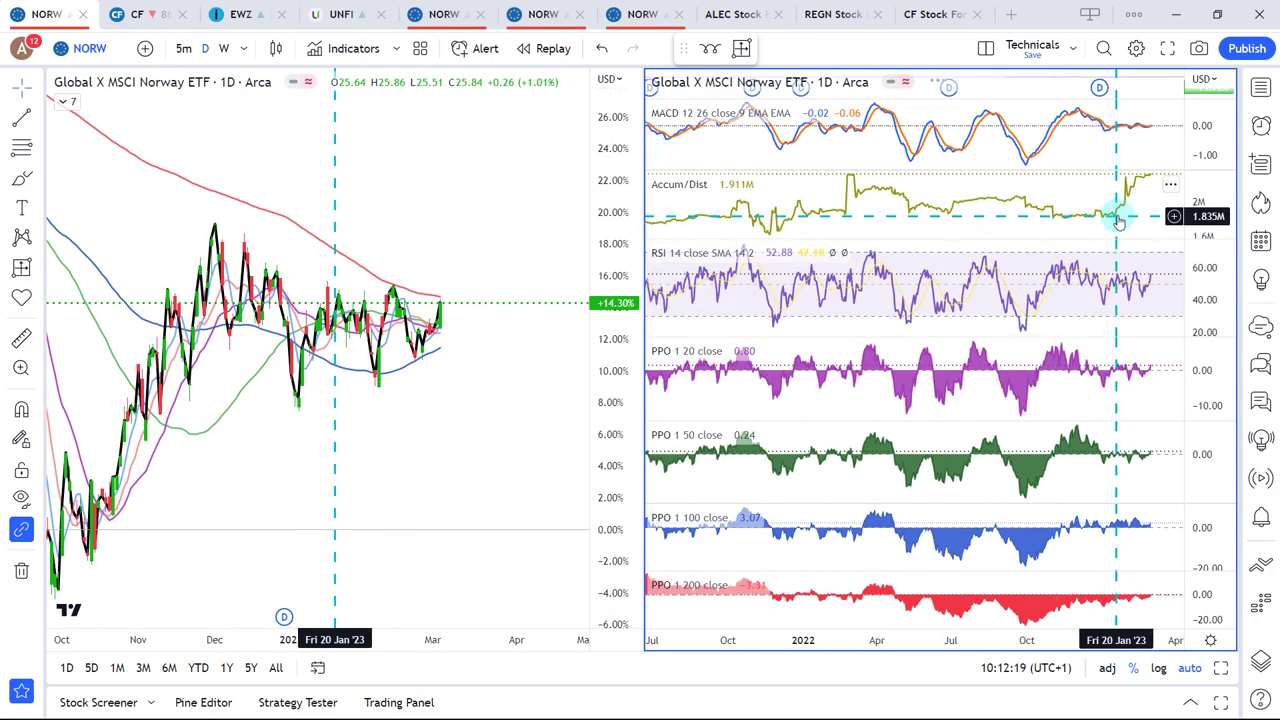
# Step: Examine the daily Accum/Dist trend since early 2022 and compare it with the price action up to March 2023
pyautogui.scroll(2, 1108, 216)
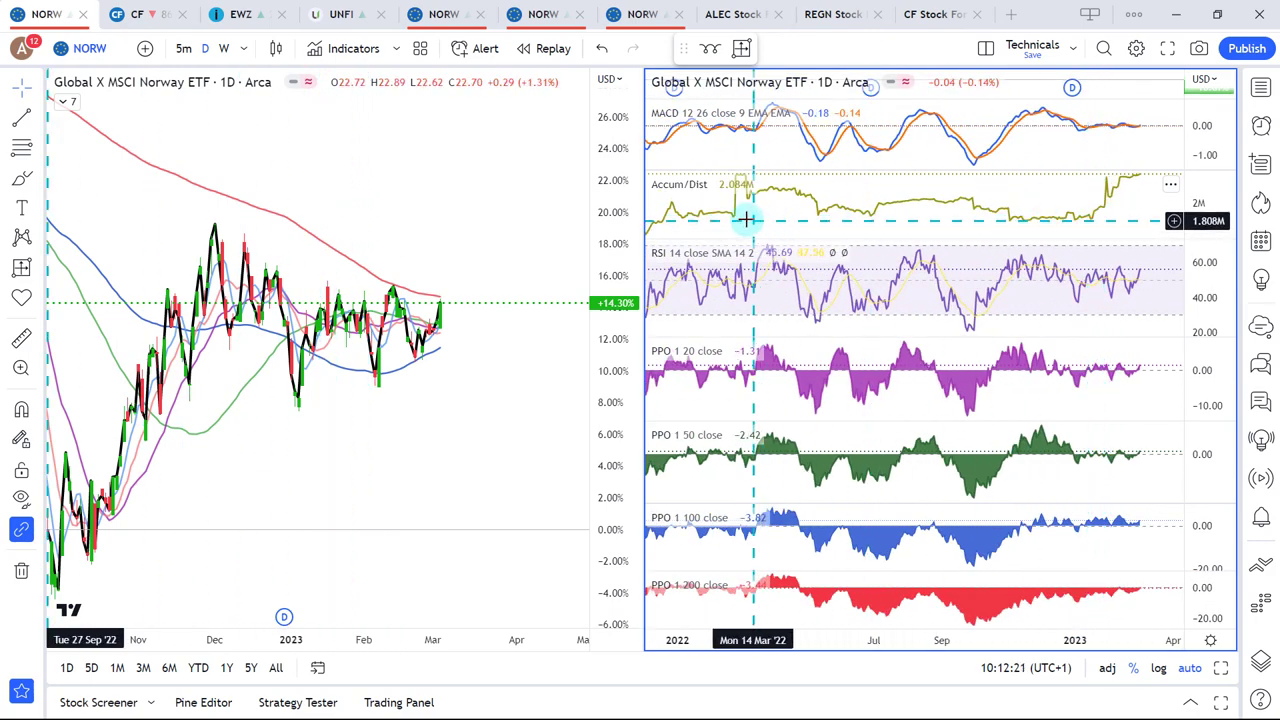
pyautogui.scroll(-5, 400, 271)
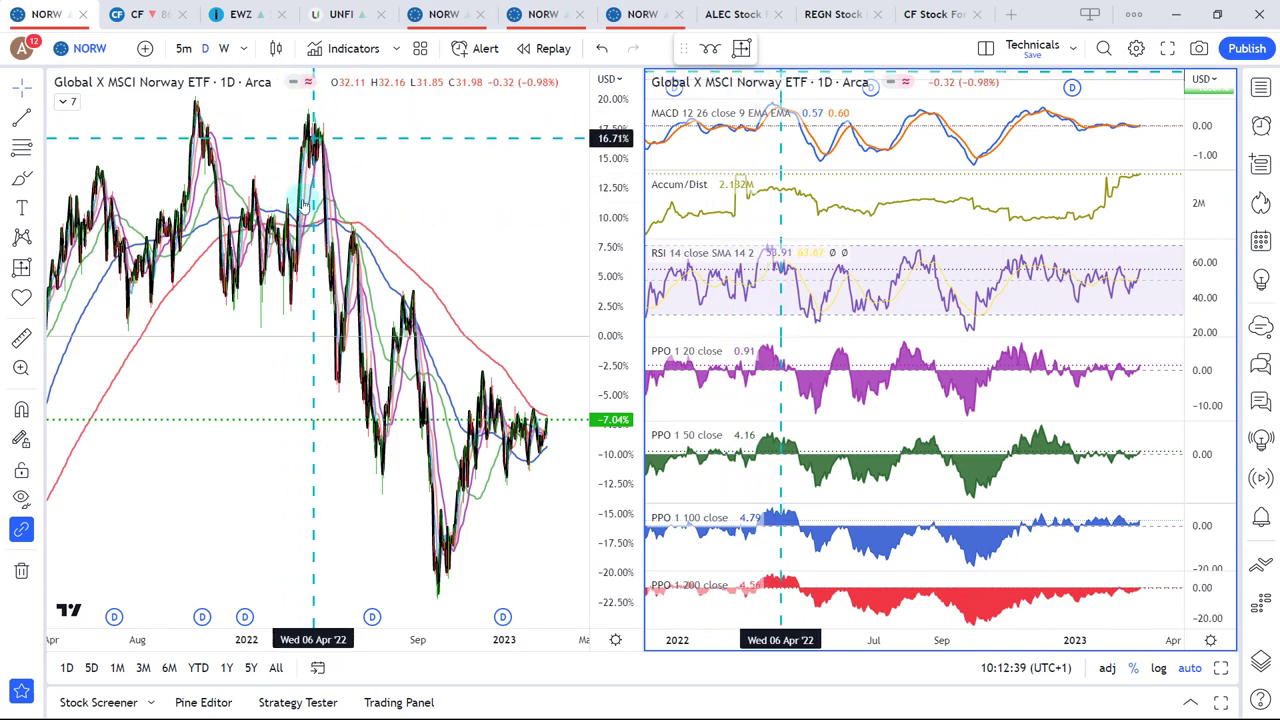
pyautogui.moveTo(503, 223); pyautogui.dragTo(160, 257)
pyautogui.moveTo(229, 291); pyautogui.dragTo(526, 353)
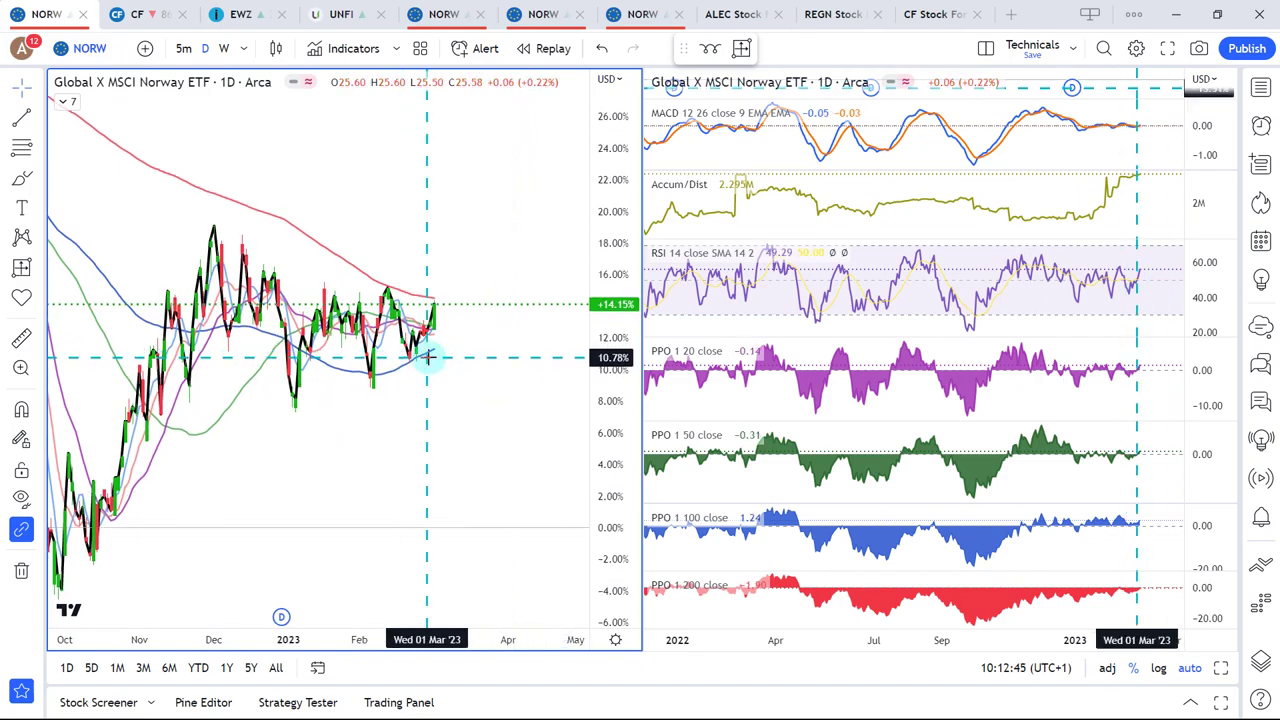
# Step: Switch to the Excel watchlist and enter "200 WMA & DMA Reistance?" as the Norway ETF's entry signal
pyautogui.hotkey('alt', 'Tab')
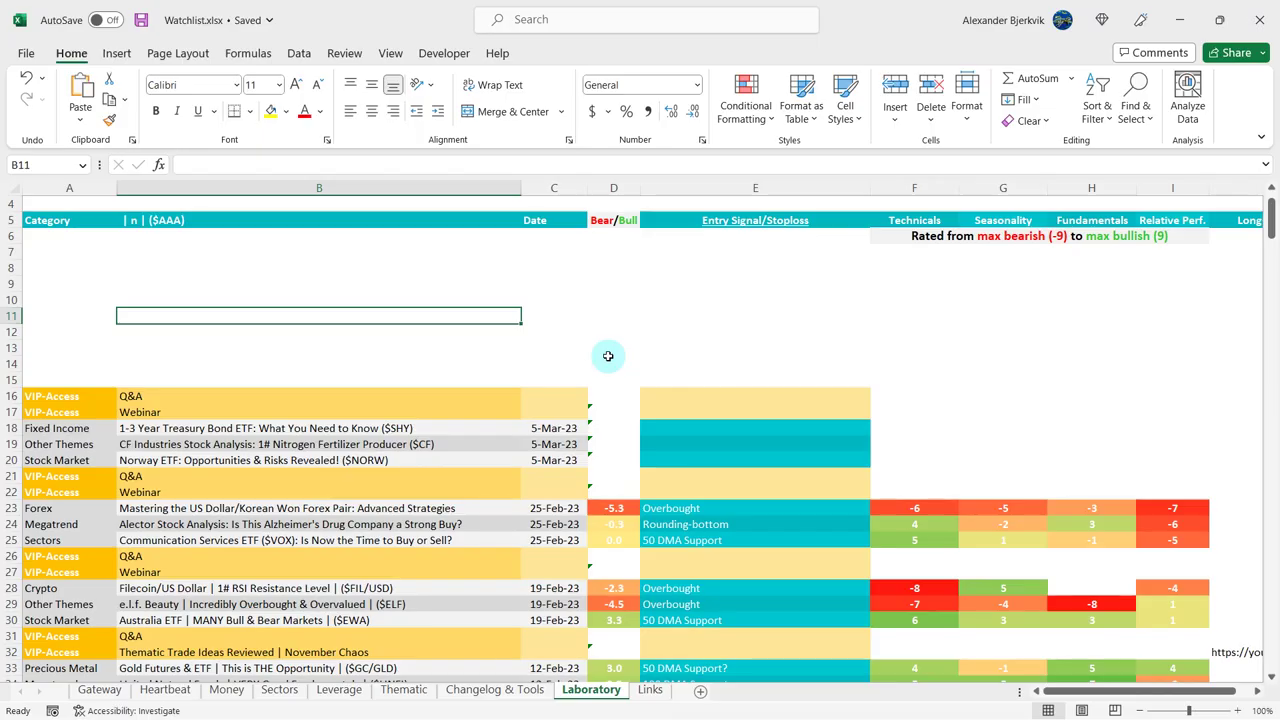
pyautogui.click(693, 456)
pyautogui.write('200')
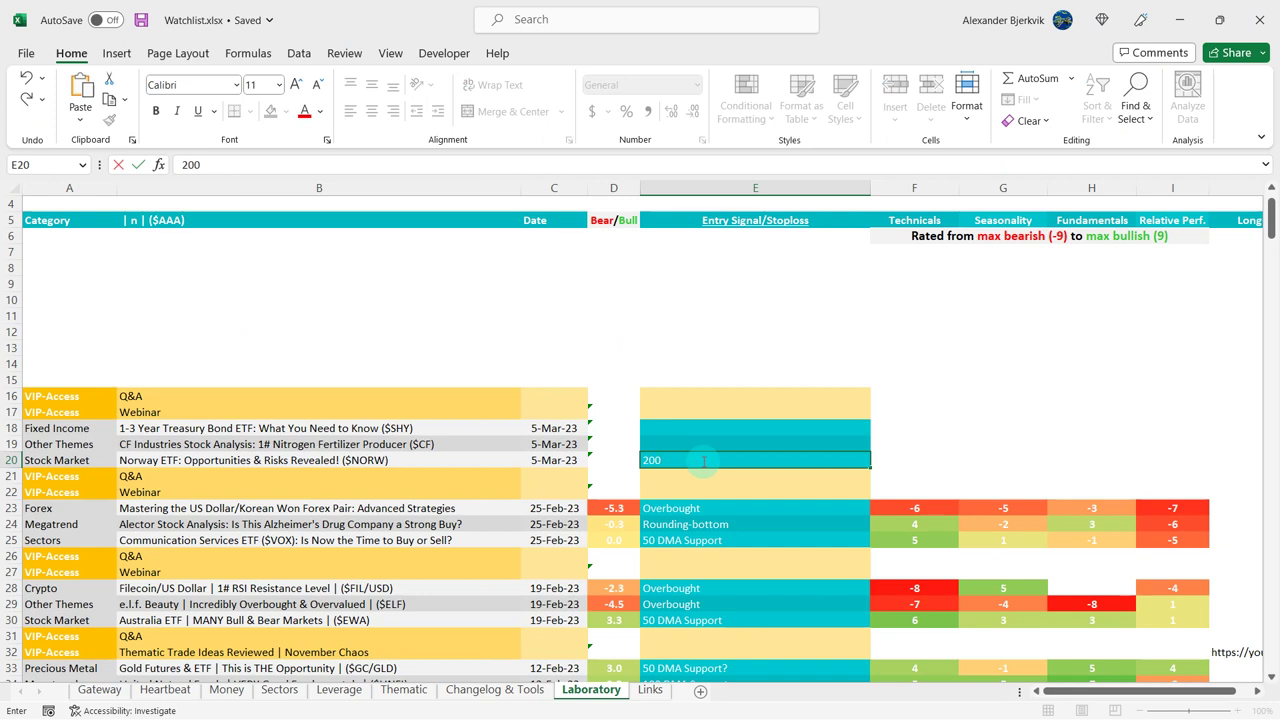
pyautogui.write('  WMA & DMA Reistance')
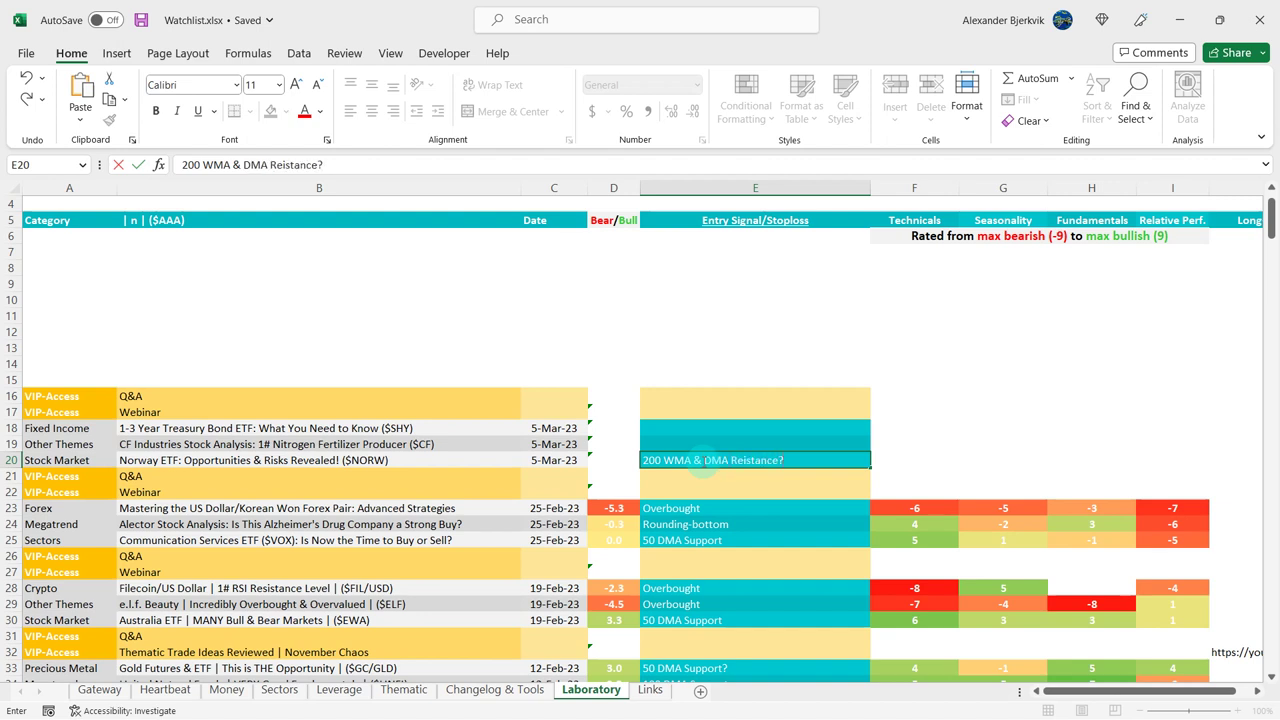
pyautogui.write('?')
# Step: Enter a Technicals rating of 3 in the Norway ETF row
pyautogui.click(916, 459)
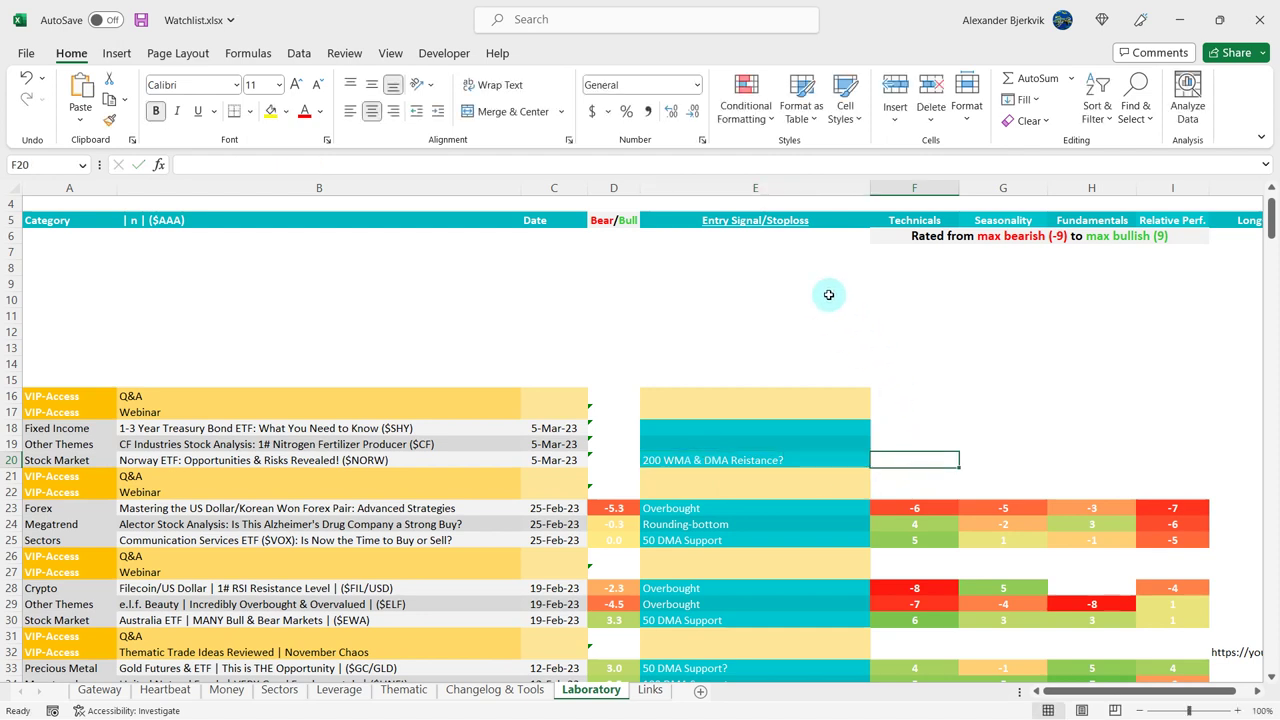
pyautogui.write('3')
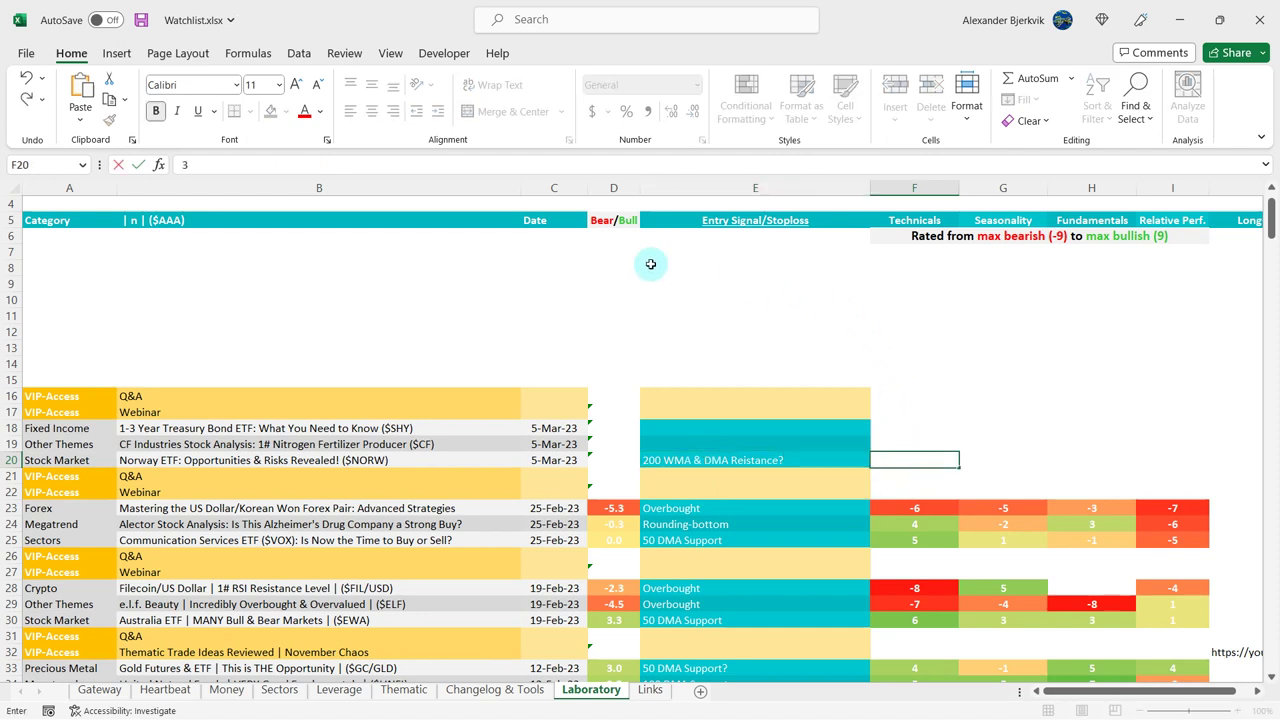
pyautogui.press('Left')
pyautogui.write('-')
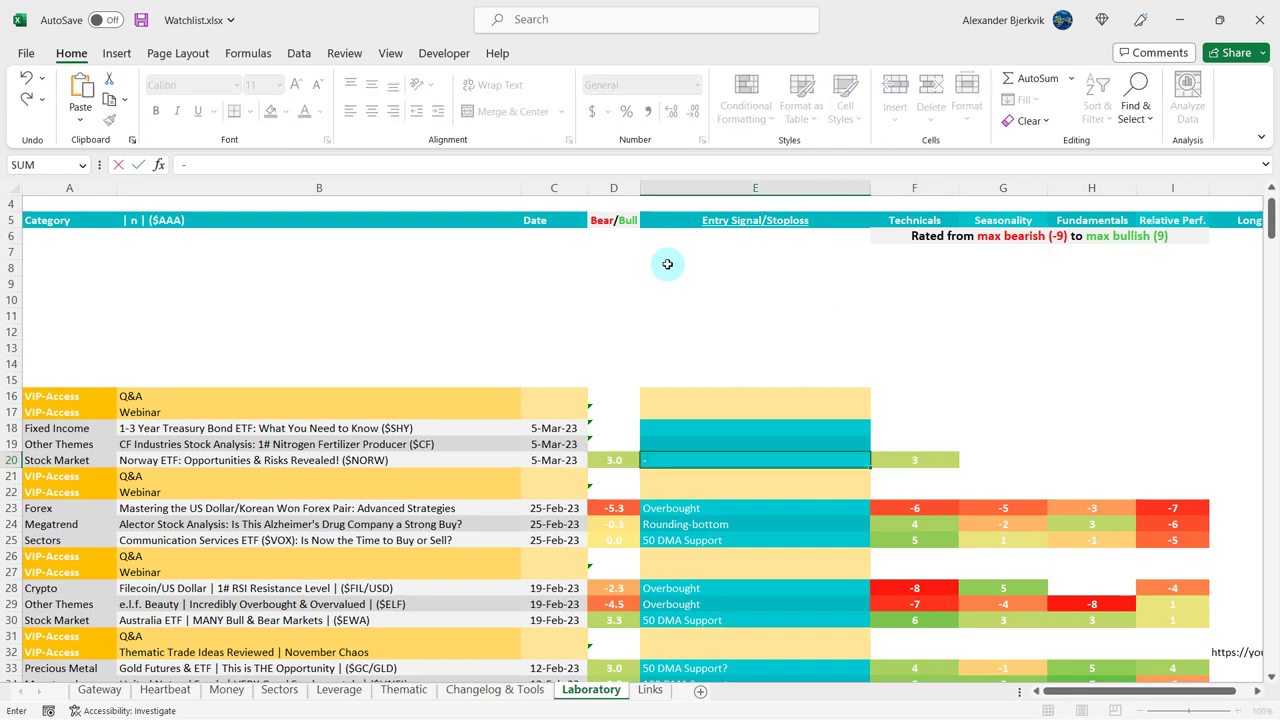
pyautogui.click(785, 316)
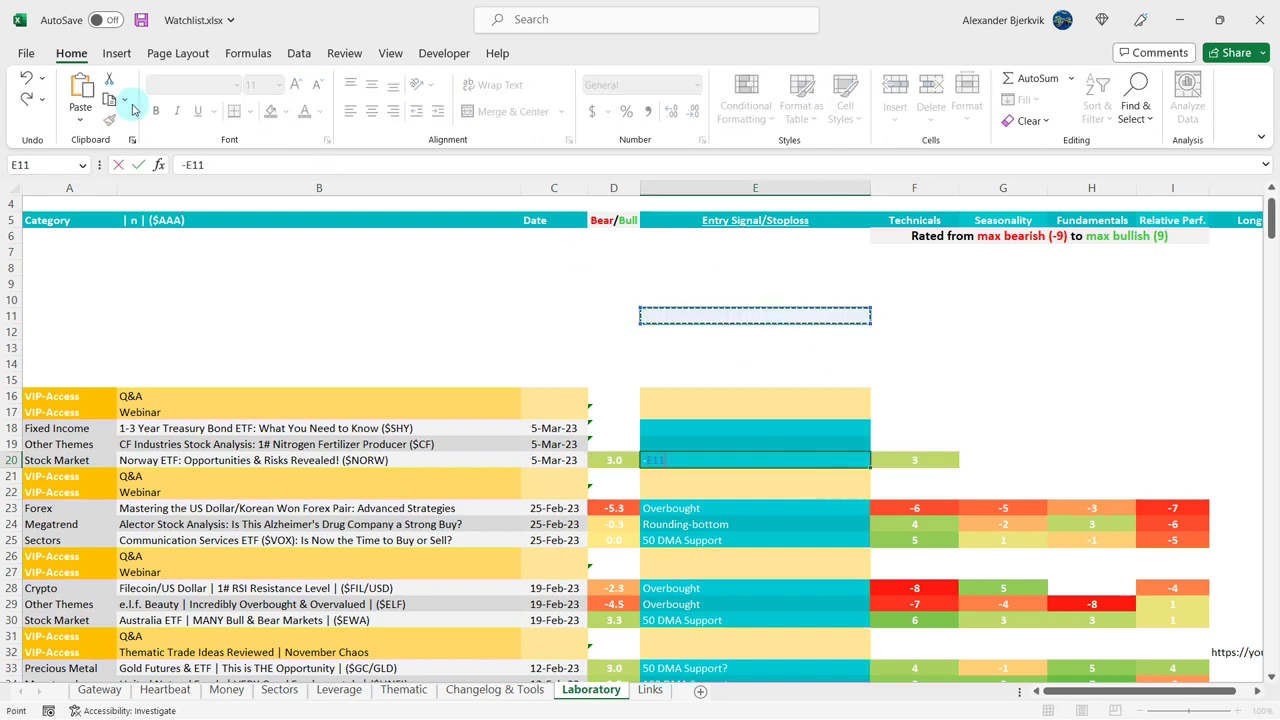
pyautogui.click(30, 78)
pyautogui.press('Escape')
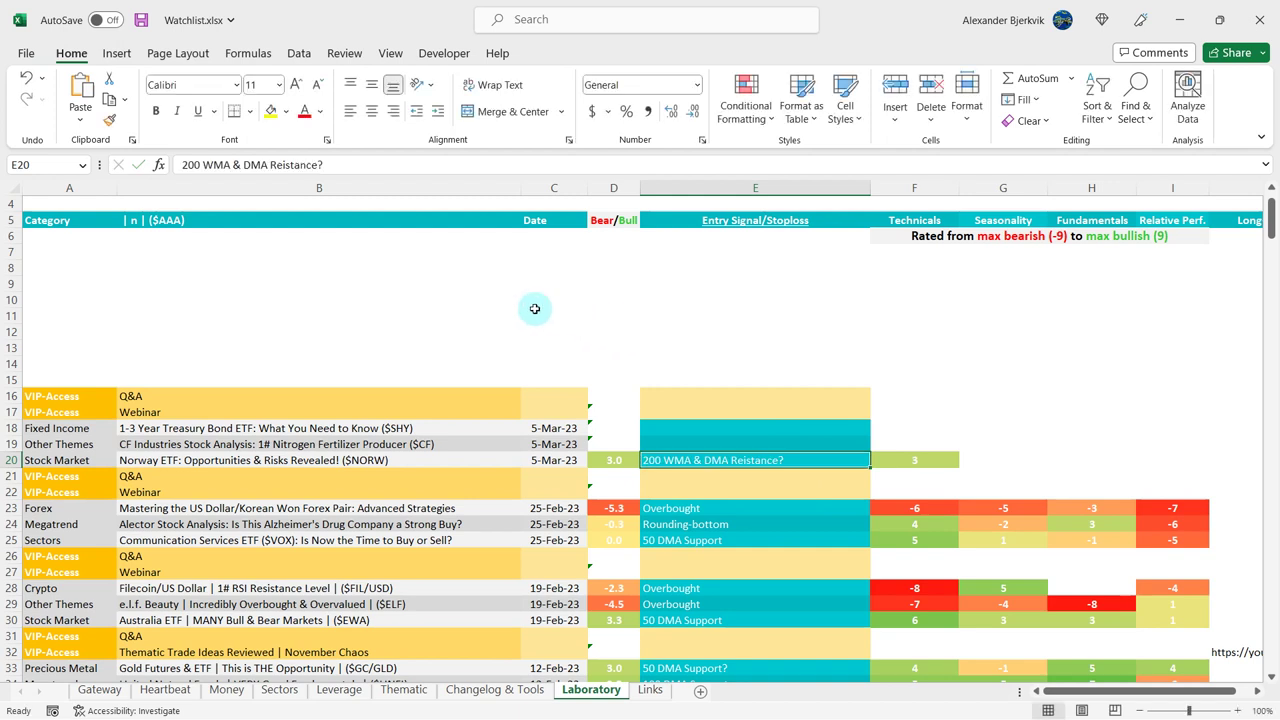
# Step: Change the Norway ETF's Technicals rating to -3
pyautogui.doubleClick(912, 459)
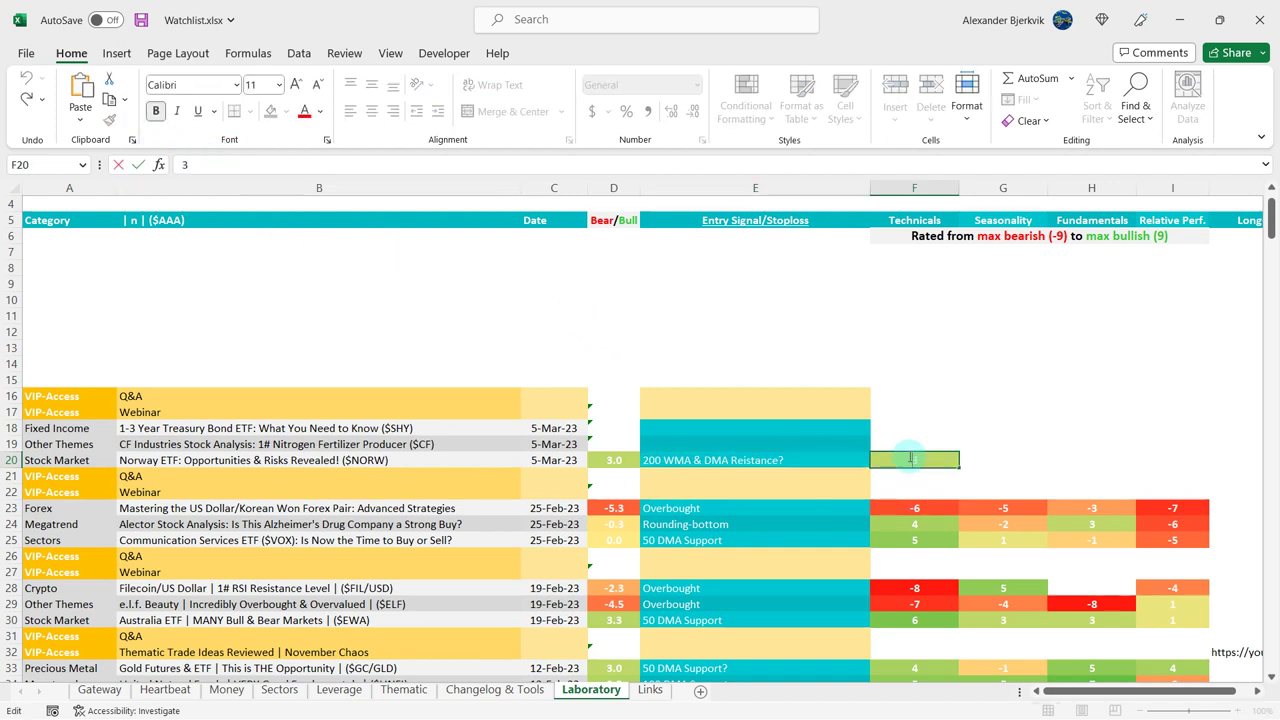
pyautogui.write('-')
pyautogui.press('Return')
pyautogui.click(758, 316)
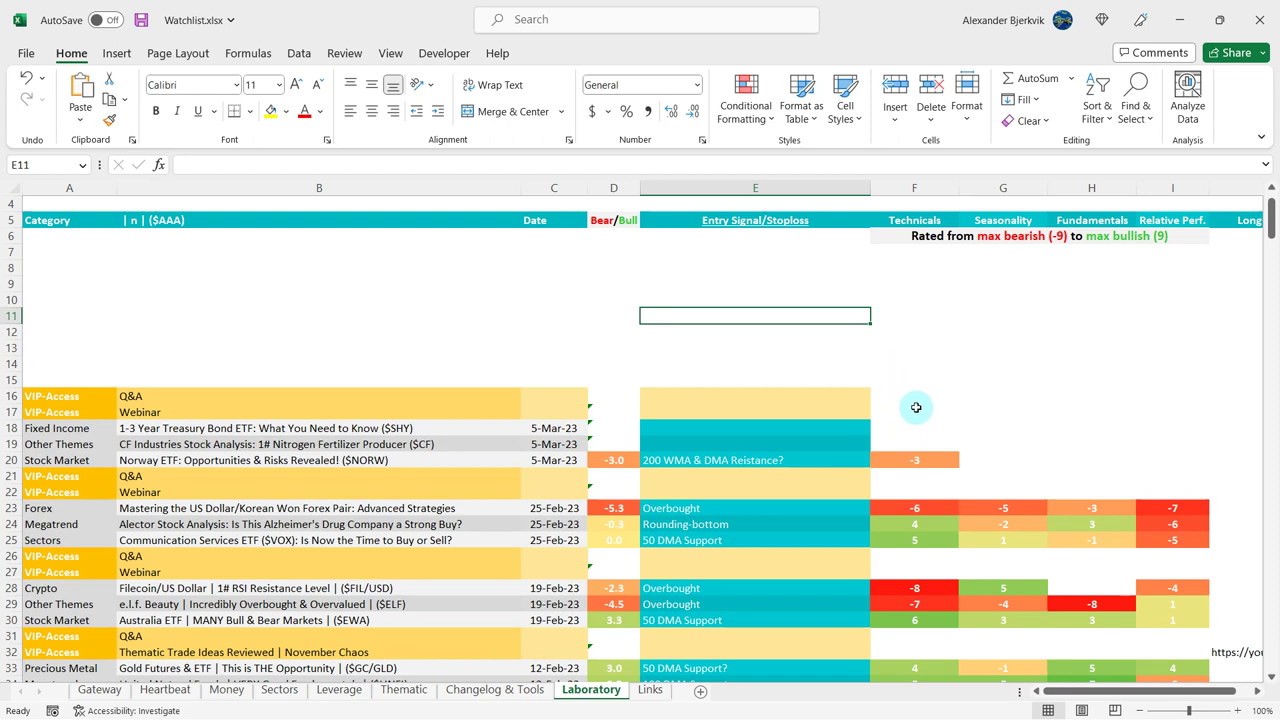
pyautogui.click(753, 281)
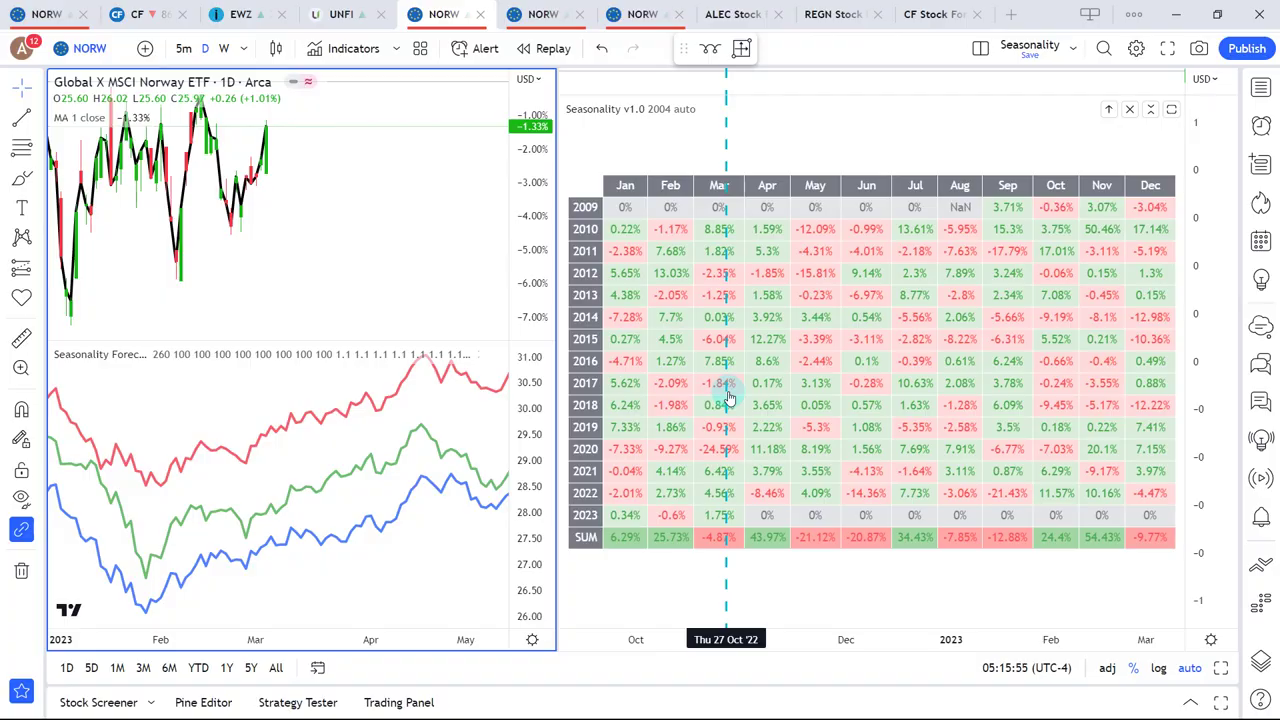
# Step: Switch back to the Excel watchlist and enter a Seasonality rating of 6 for the Norway ETF
pyautogui.hotkey('alt', 'Tab')
pyautogui.click(972, 462)
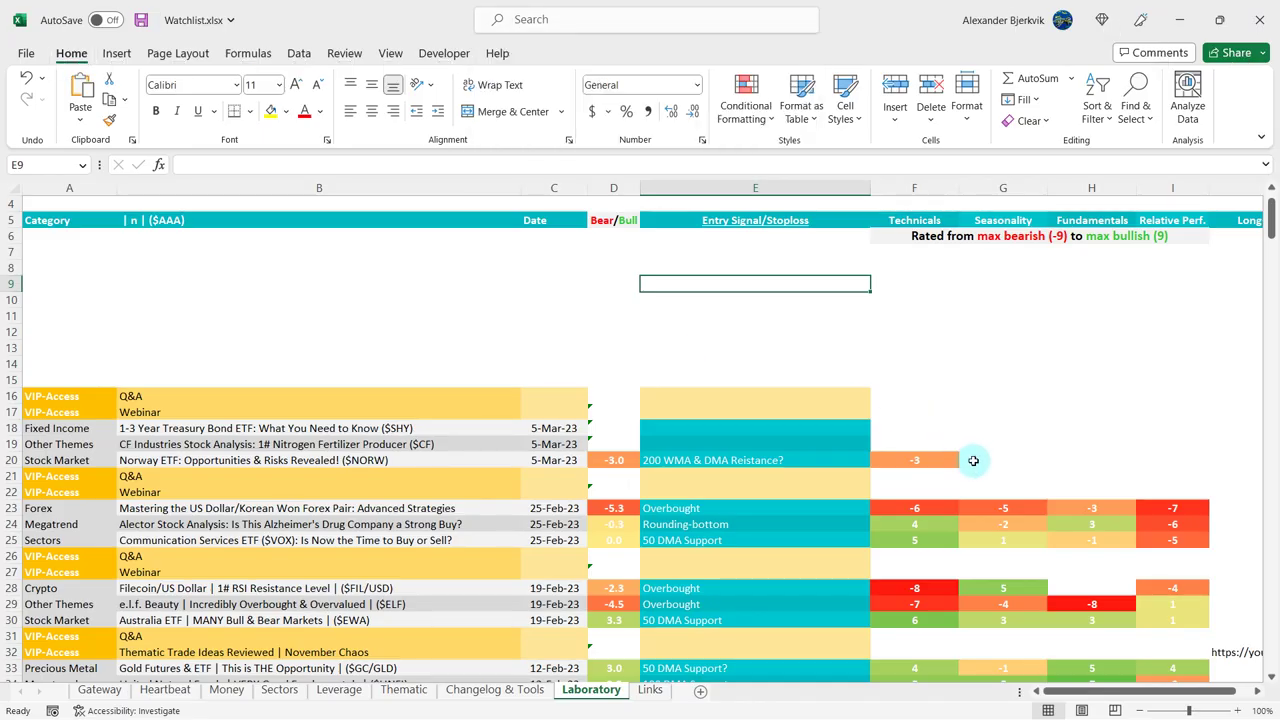
pyautogui.click(972, 462)
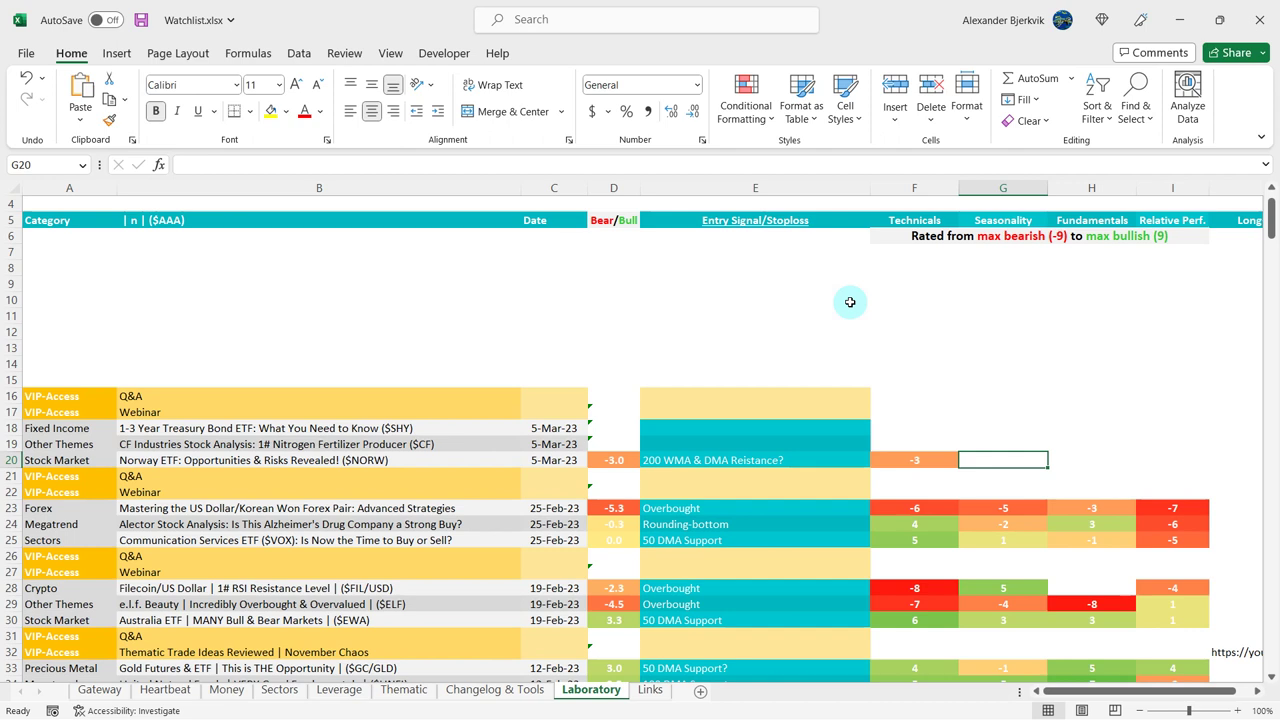
pyautogui.write('6')
pyautogui.press('Return')
pyautogui.press('Up')
pyautogui.press('Up')
pyautogui.press('Up')
pyautogui.press('Up')
pyautogui.press('Up')
pyautogui.press('Up')
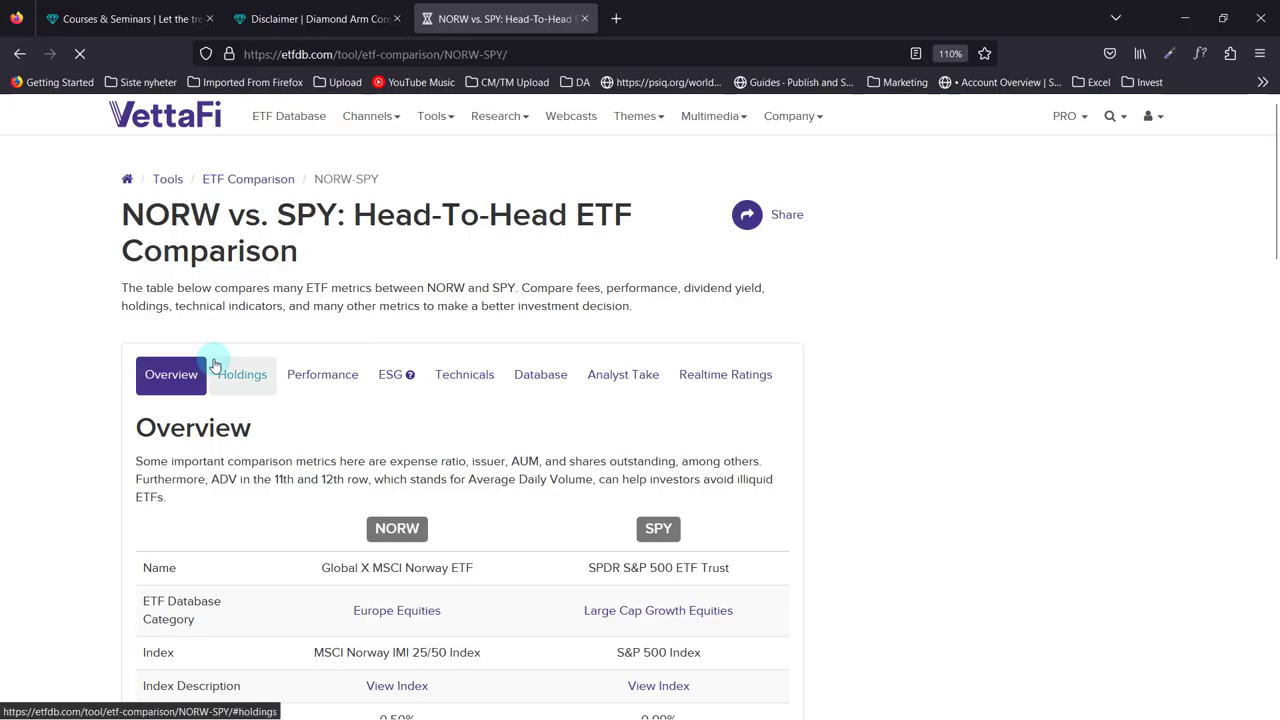
# Step: Examine the performance comparison of NORW and SPY on VettaFi, including returns, beta, P/E ratio, dividend yield and volatility
pyautogui.click(322, 377)
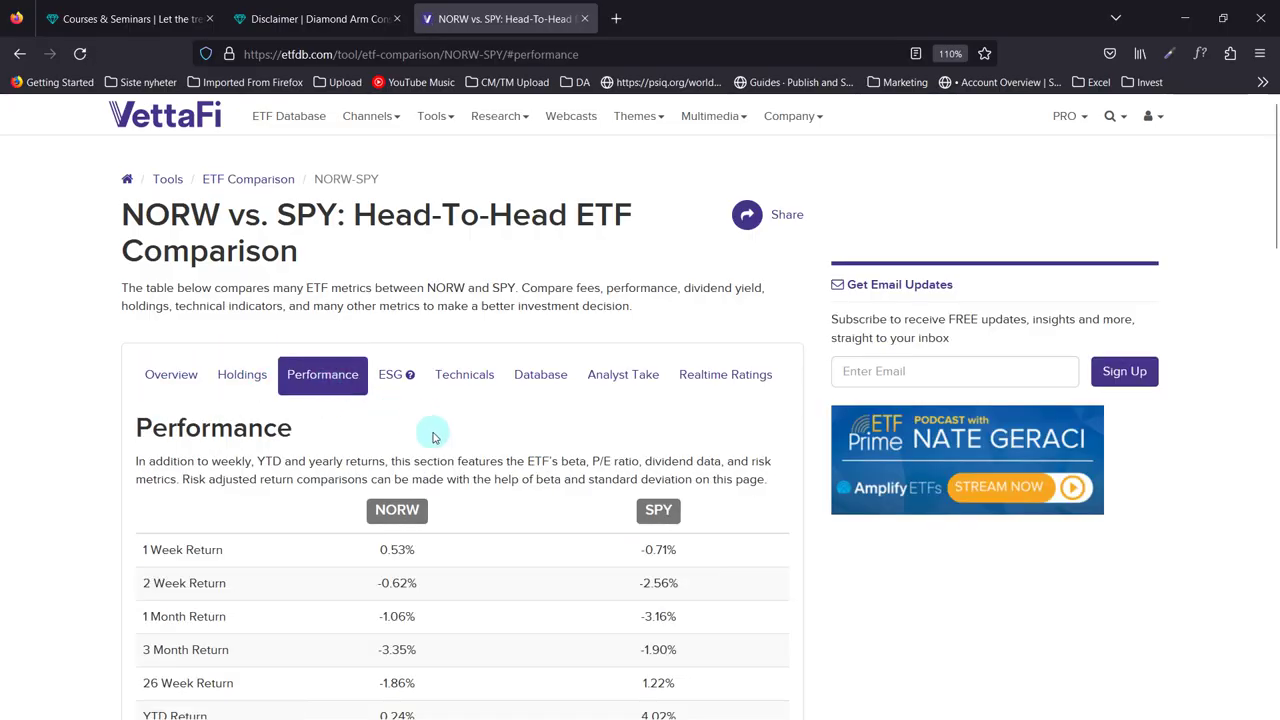
pyautogui.scroll(-5, 433, 437)
pyautogui.scroll(2, 315, 310)
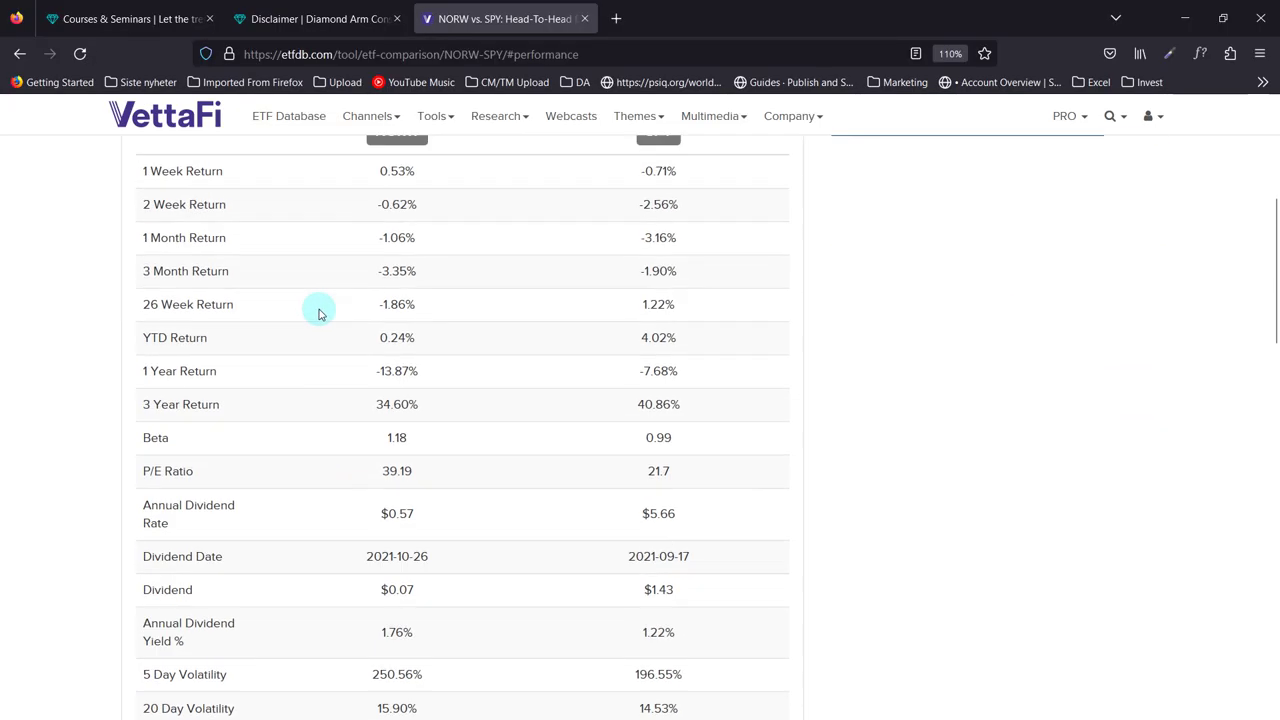
pyautogui.scroll(1, 318, 313)
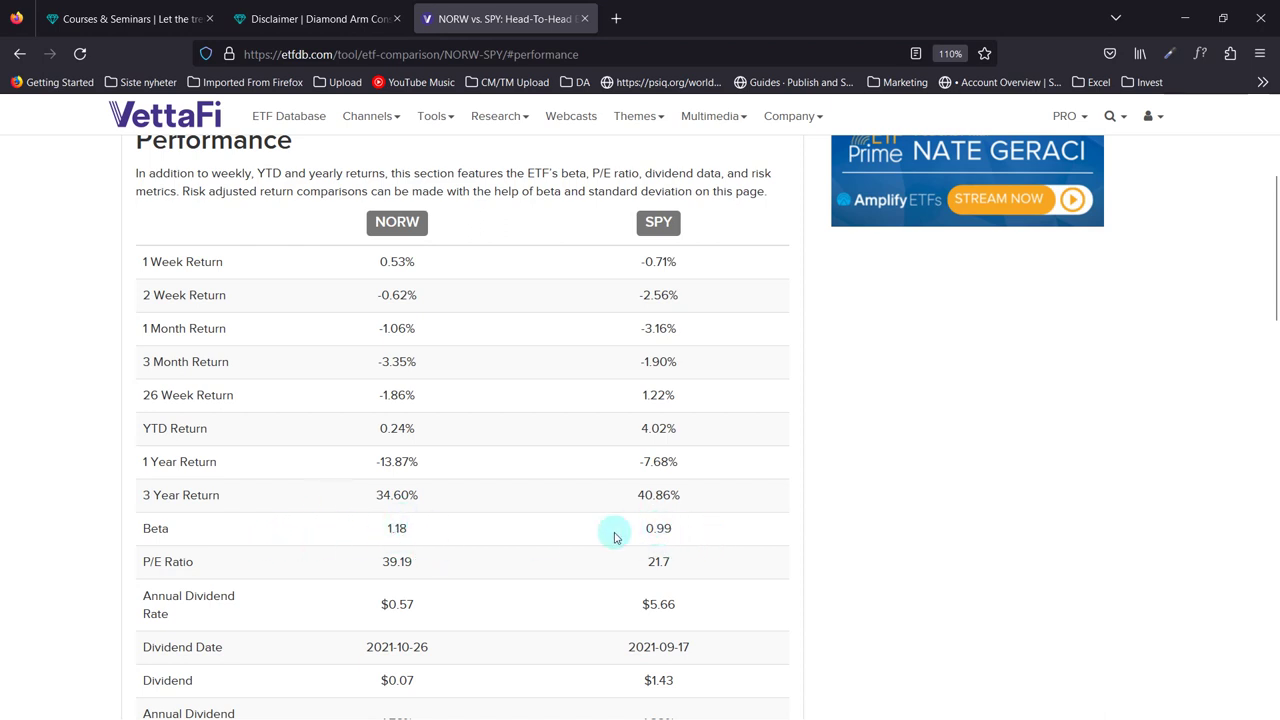
pyautogui.scroll(-2, 593, 543)
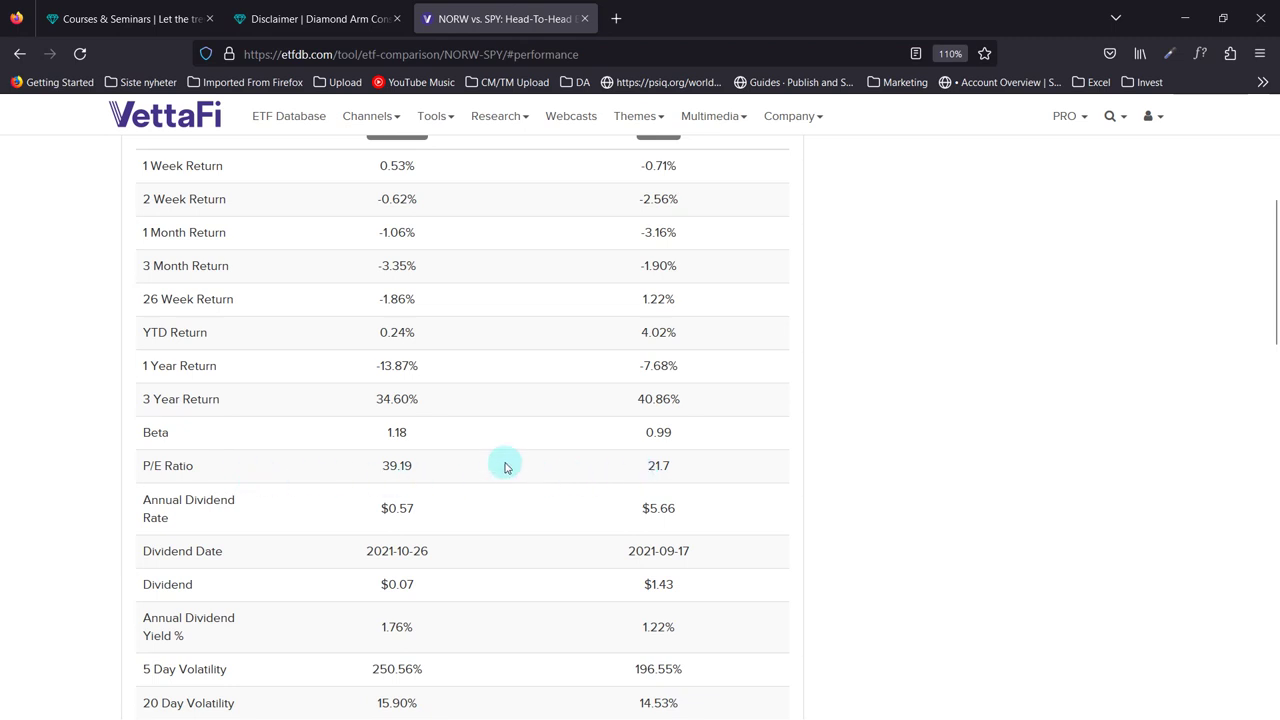
pyautogui.scroll(-2, 430, 480)
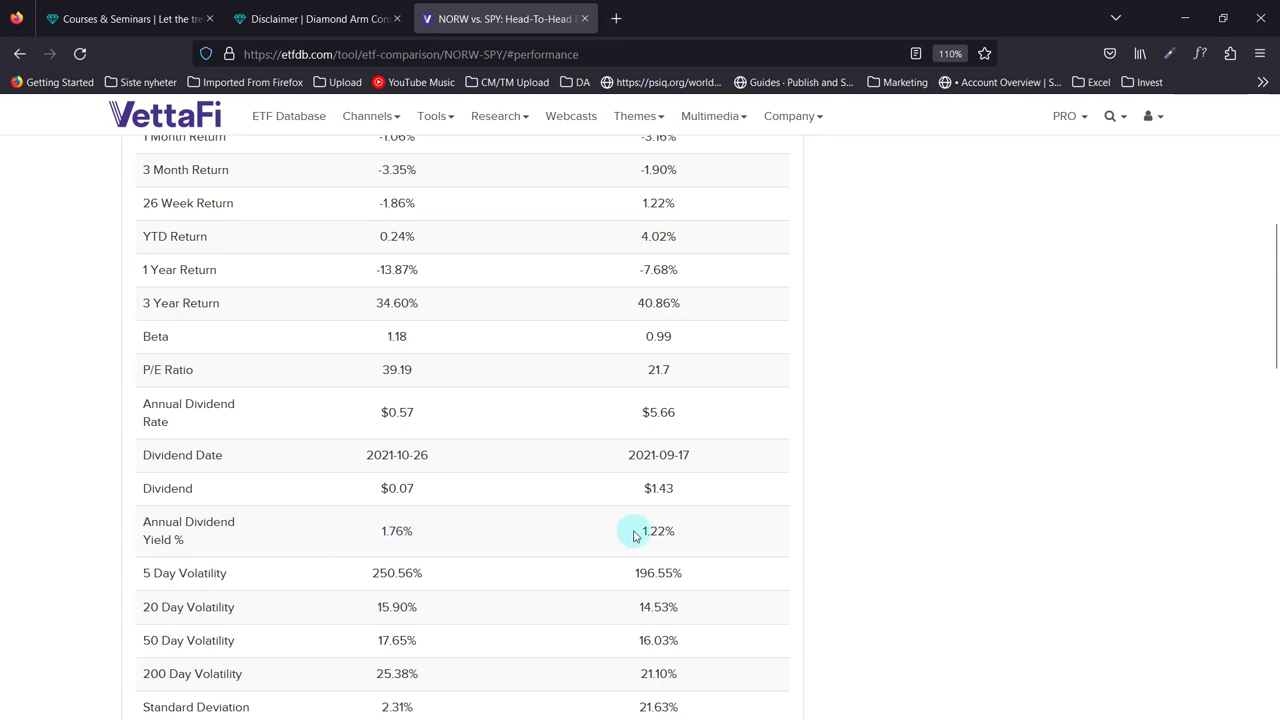
pyautogui.scroll(-3, 509, 531)
pyautogui.scroll(10, 510, 533)
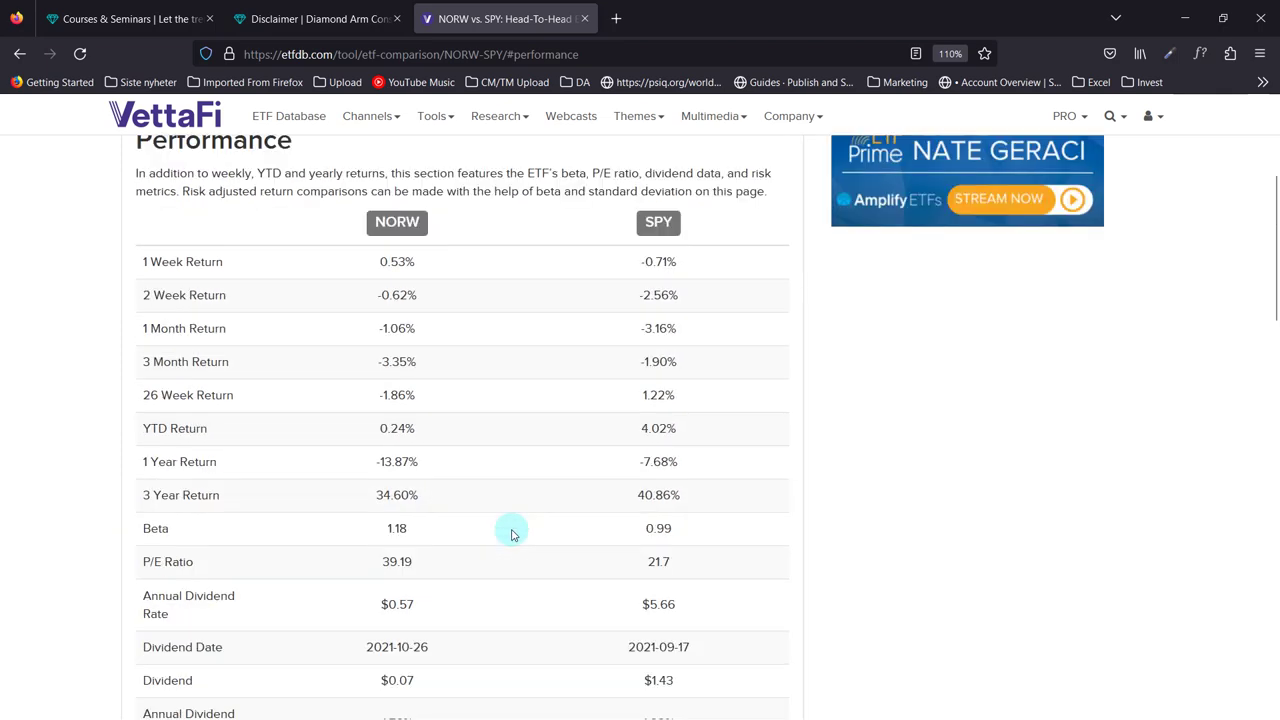
# Step: Examine the holdings comparison of NORW and SPY, including top weightings and the asset, sector, market cap and region breakdowns
pyautogui.click(219, 381)
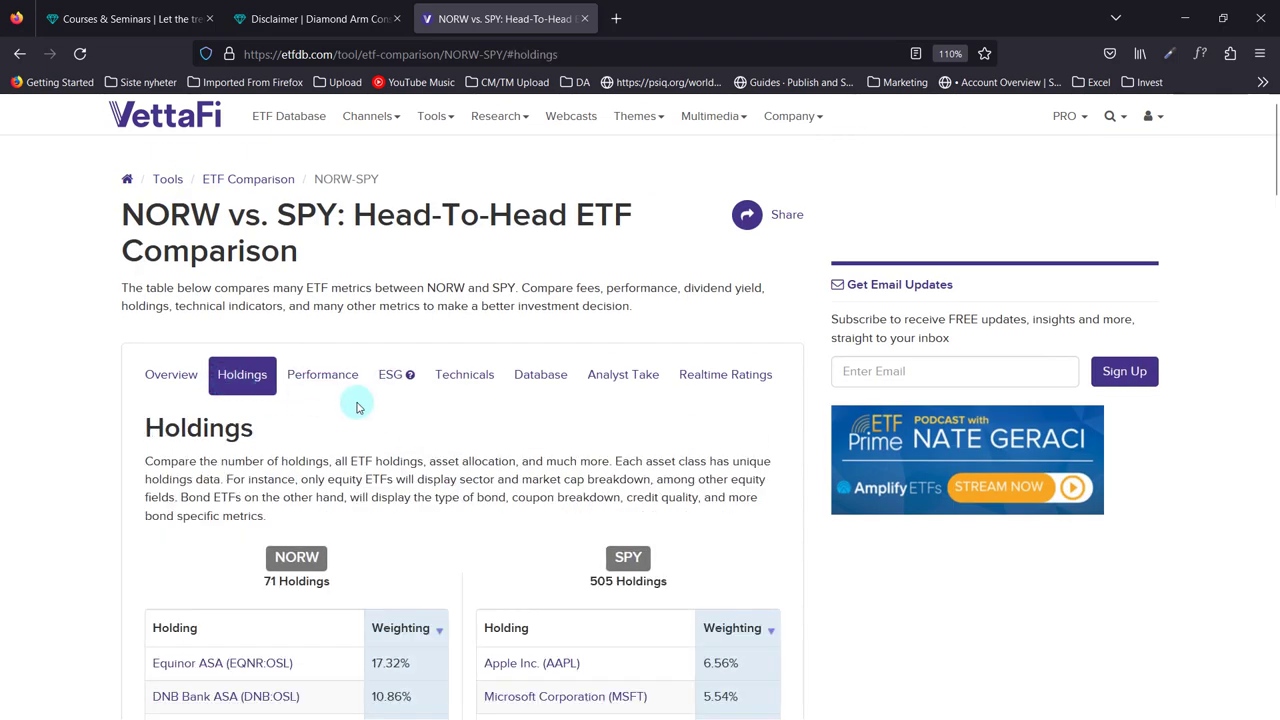
pyautogui.scroll(-7, 357, 402)
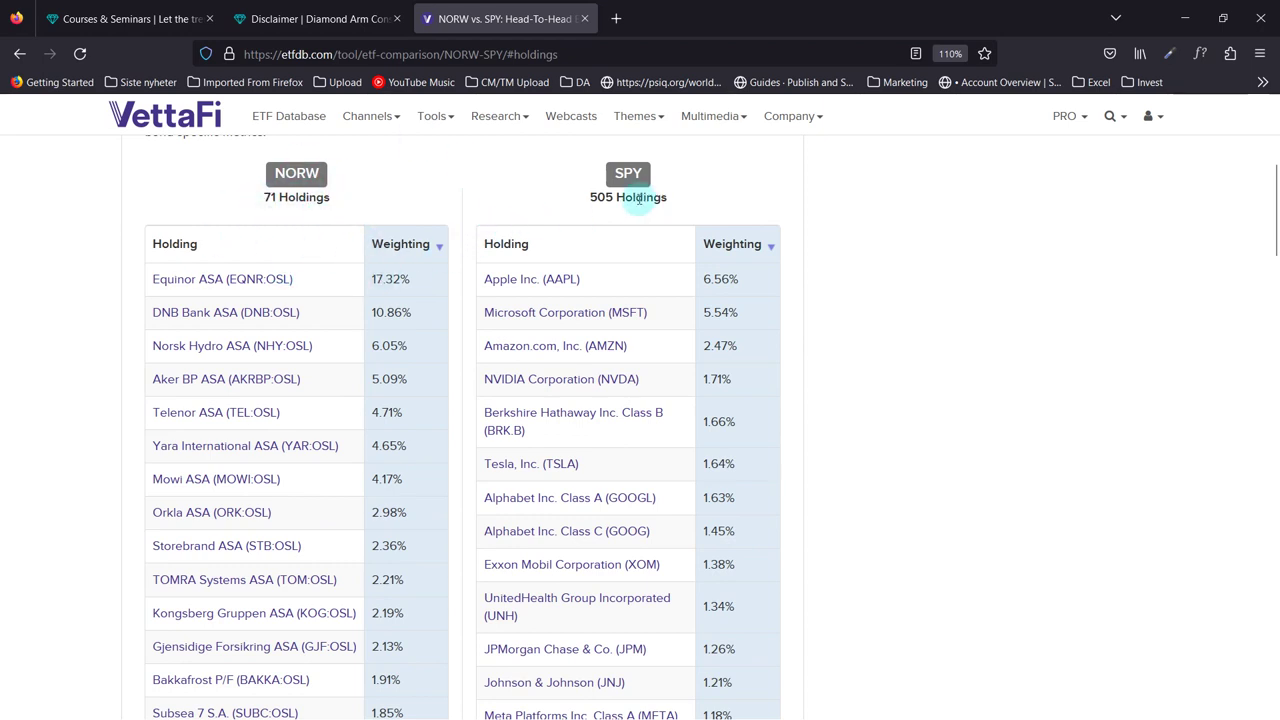
pyautogui.scroll(-10, 445, 246)
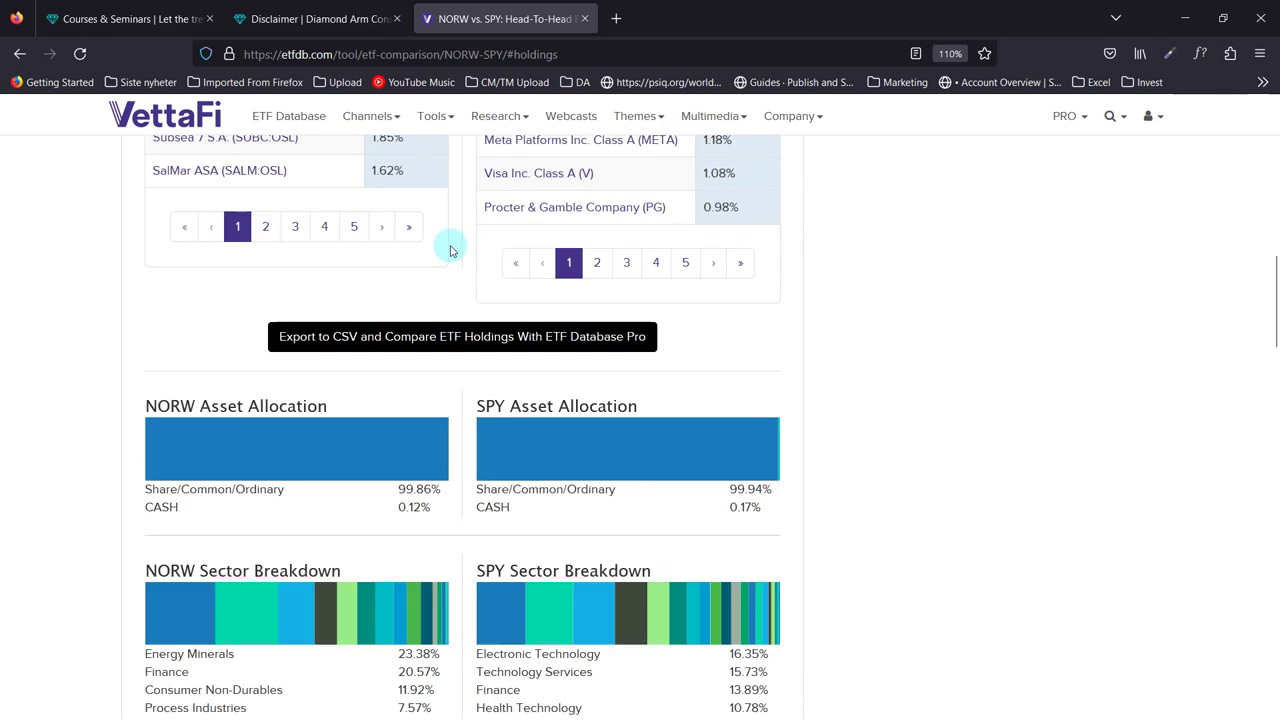
pyautogui.scroll(-7, 450, 250)
pyautogui.moveTo(645, 244)
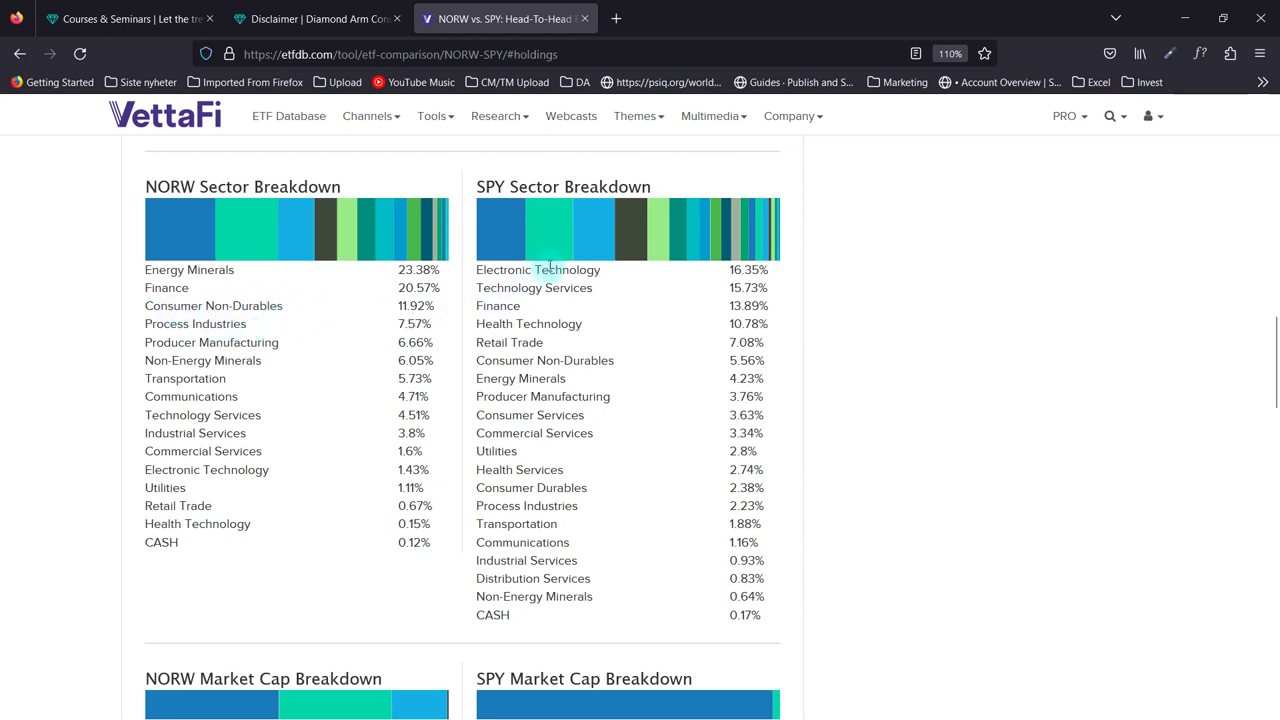
pyautogui.moveTo(545, 292)
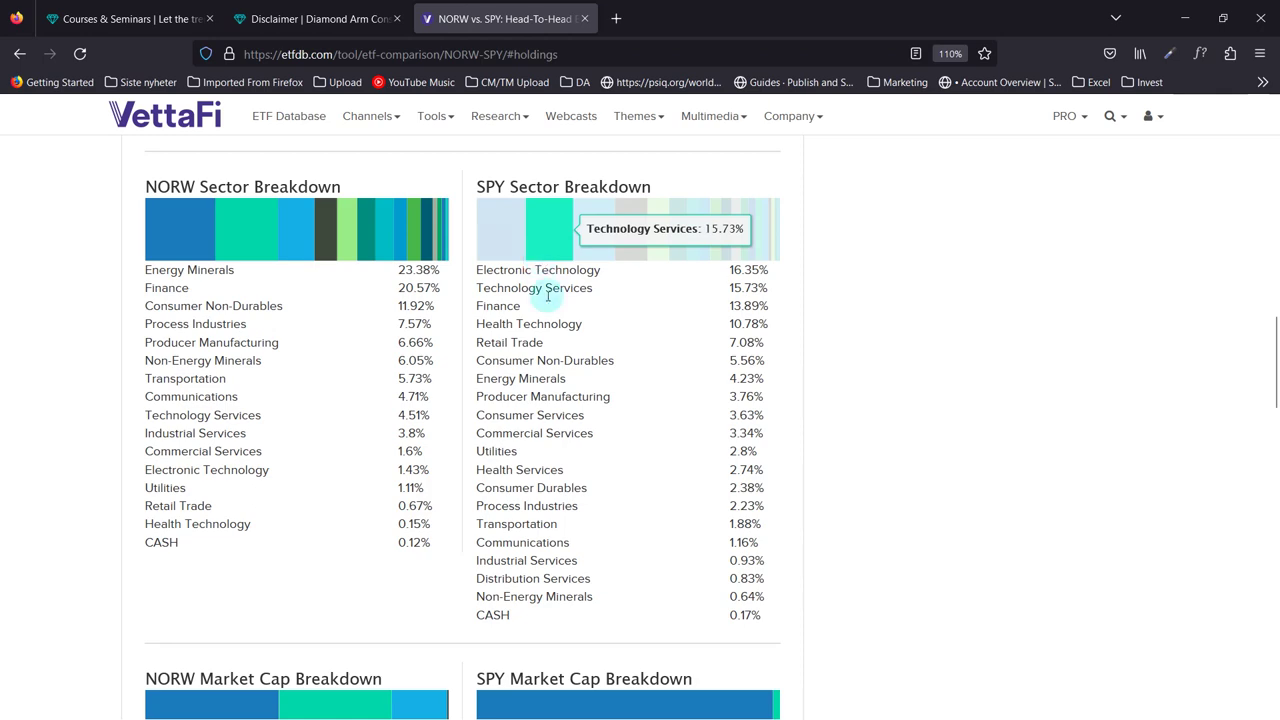
pyautogui.scroll(-4, 555, 375)
pyautogui.moveTo(347, 362)
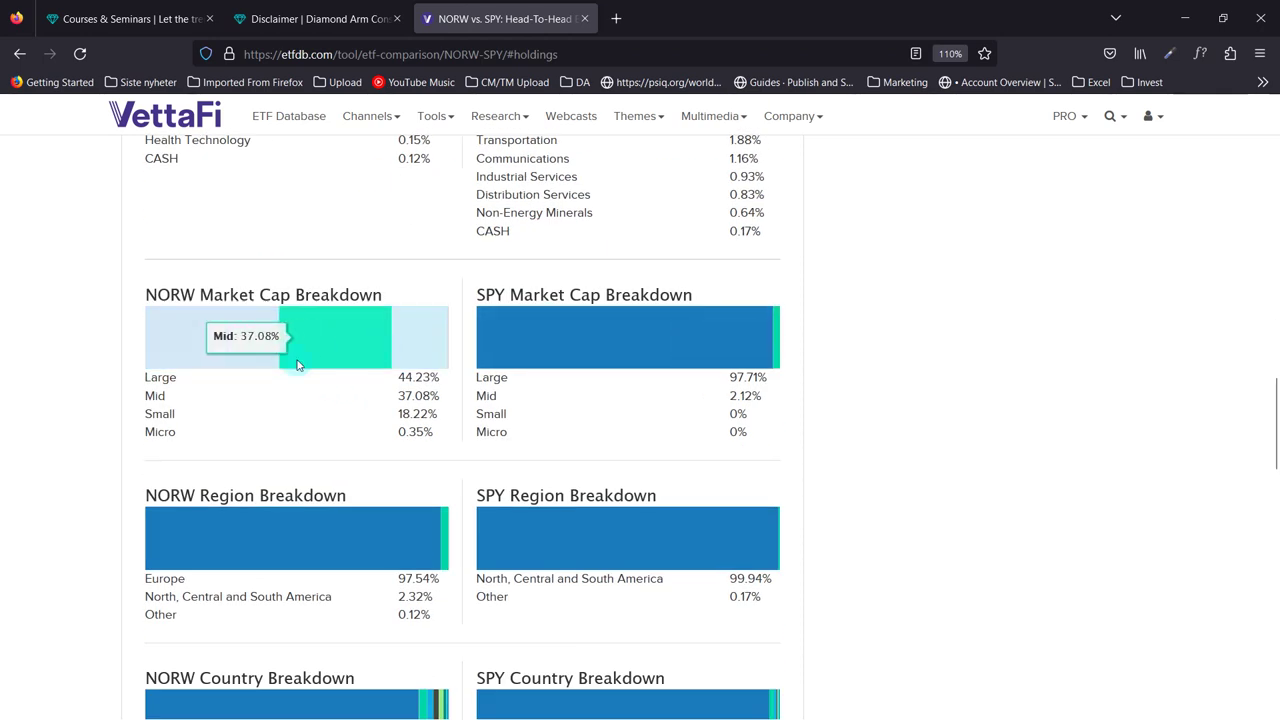
pyautogui.scroll(-2, 335, 455)
pyautogui.scroll(-2, 335, 455)
# Step: Switch to the Excel watchlist and enter a Fundamentals rating of -4 for the Norway ETF
pyautogui.hotkey('alt', 'Tab')
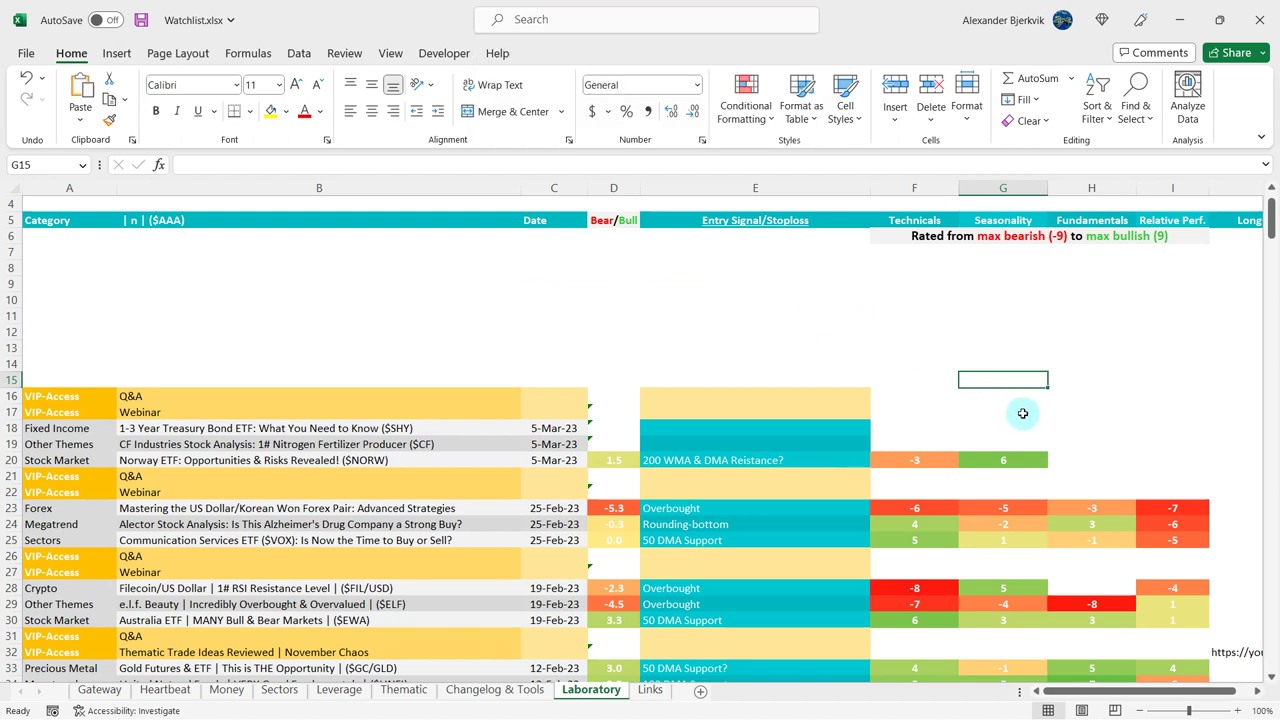
pyautogui.click(1083, 459)
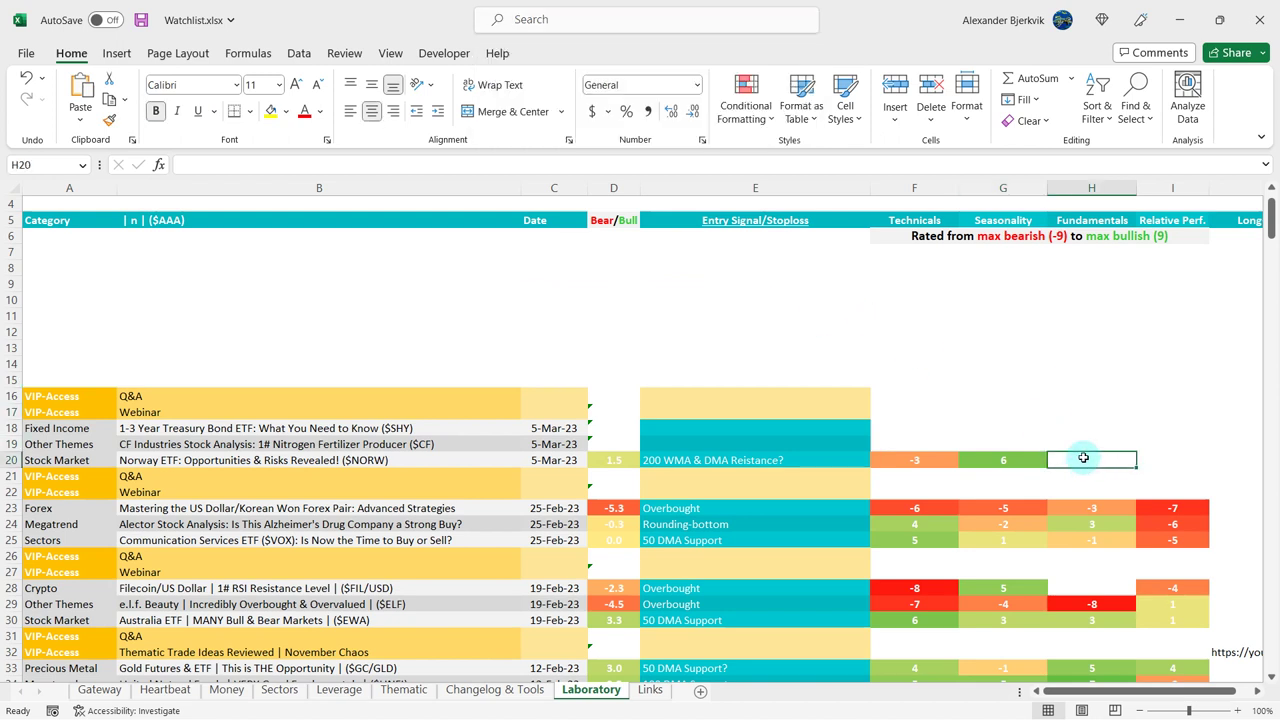
pyautogui.write('-4')
pyautogui.press('Return')
pyautogui.press('Up')
pyautogui.press('Up')
pyautogui.press('Up')
pyautogui.press('Up')
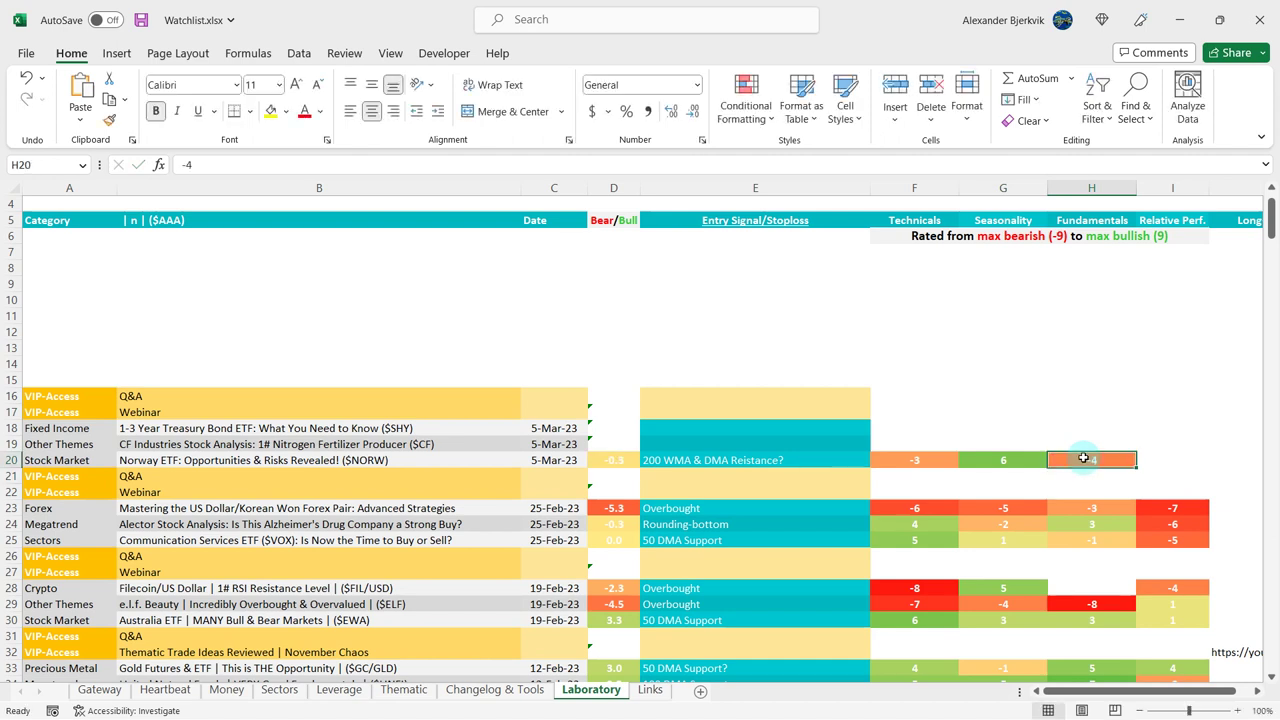
pyautogui.press('Up')
pyautogui.press('Up')
pyautogui.press('Up')
pyautogui.press('Up')
pyautogui.press('Left')
pyautogui.press('Left')
pyautogui.press('Left')
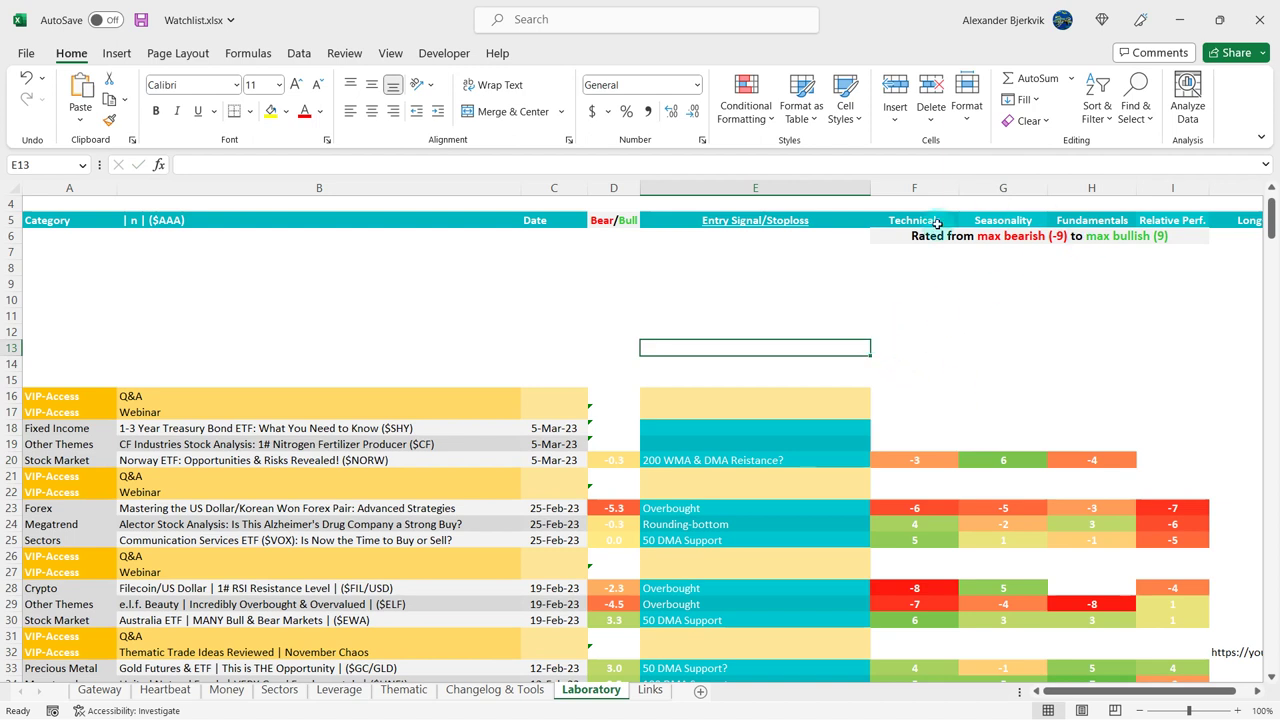
pyautogui.hotkey('ctrl', 'Up')
pyautogui.press('Right')
pyautogui.press('Right')
pyautogui.click(1075, 224)
pyautogui.click(1150, 215)
pyautogui.click(963, 318)
pyautogui.click(758, 328)
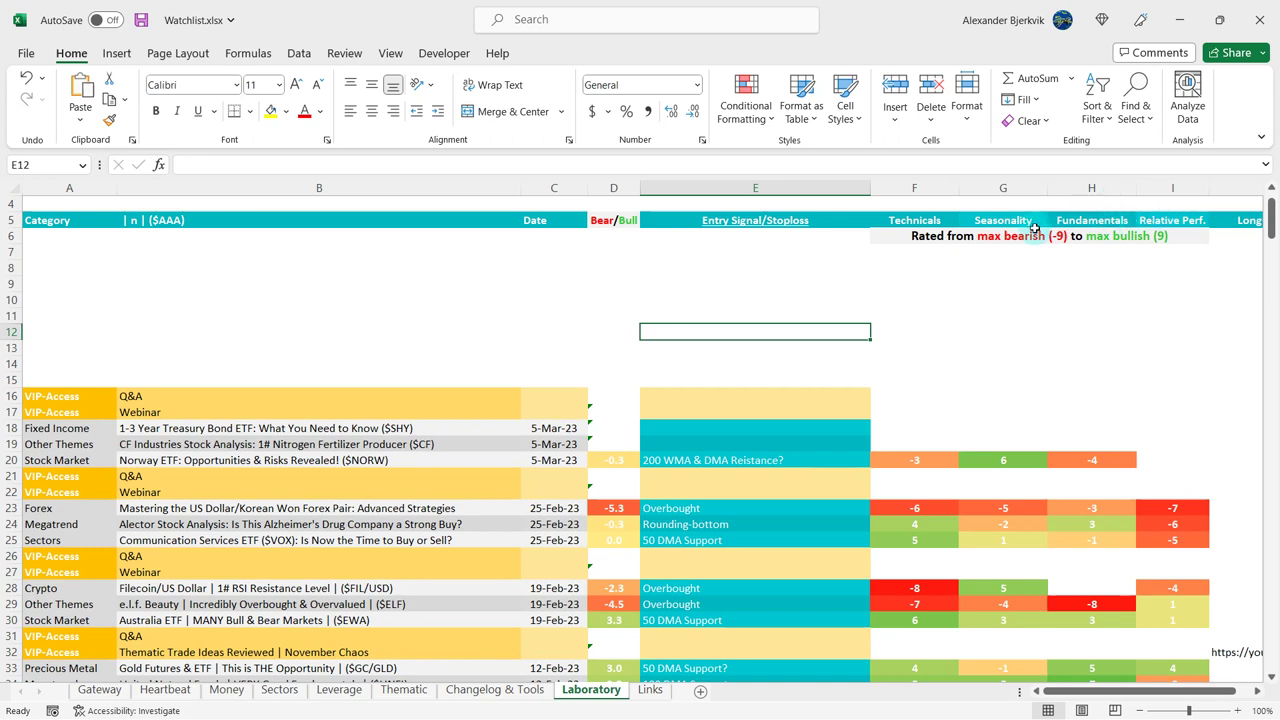
pyautogui.click(281, 462)
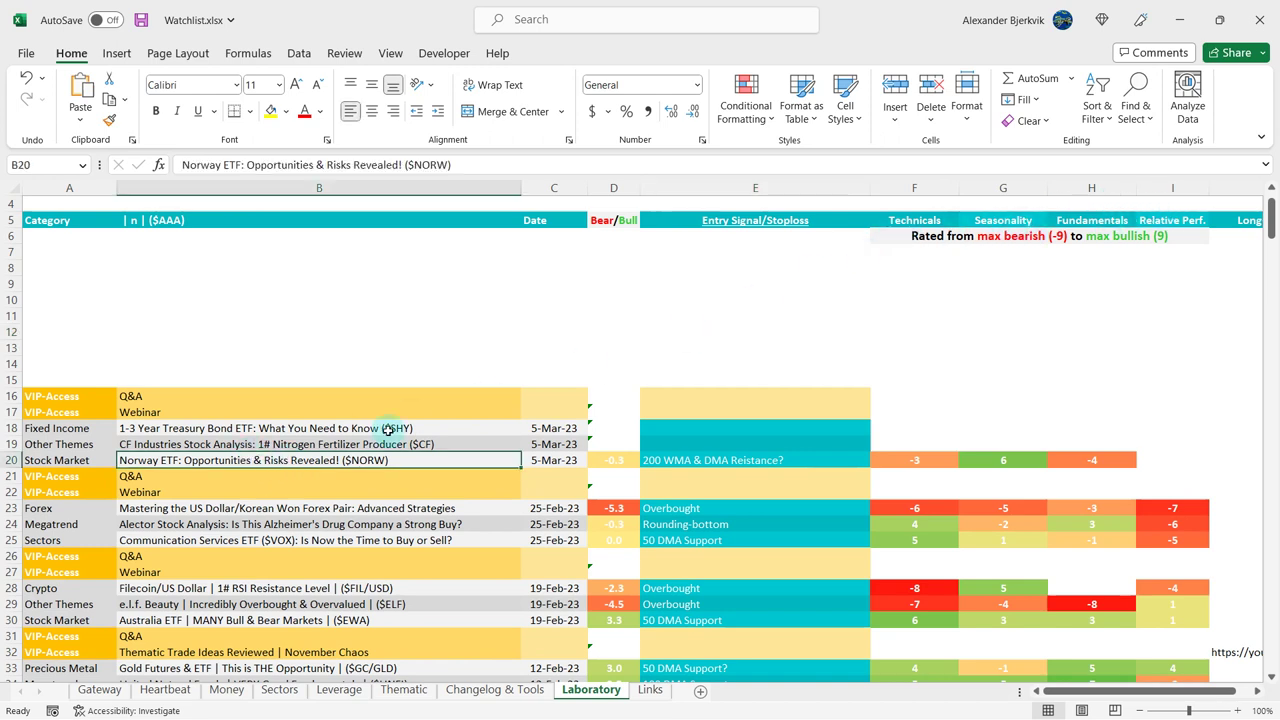
# Step: Review the Technicals, Seasonality and Fundamentals rating columns and the Norway ETF's ratings in the watchlist
pyautogui.click(877, 303)
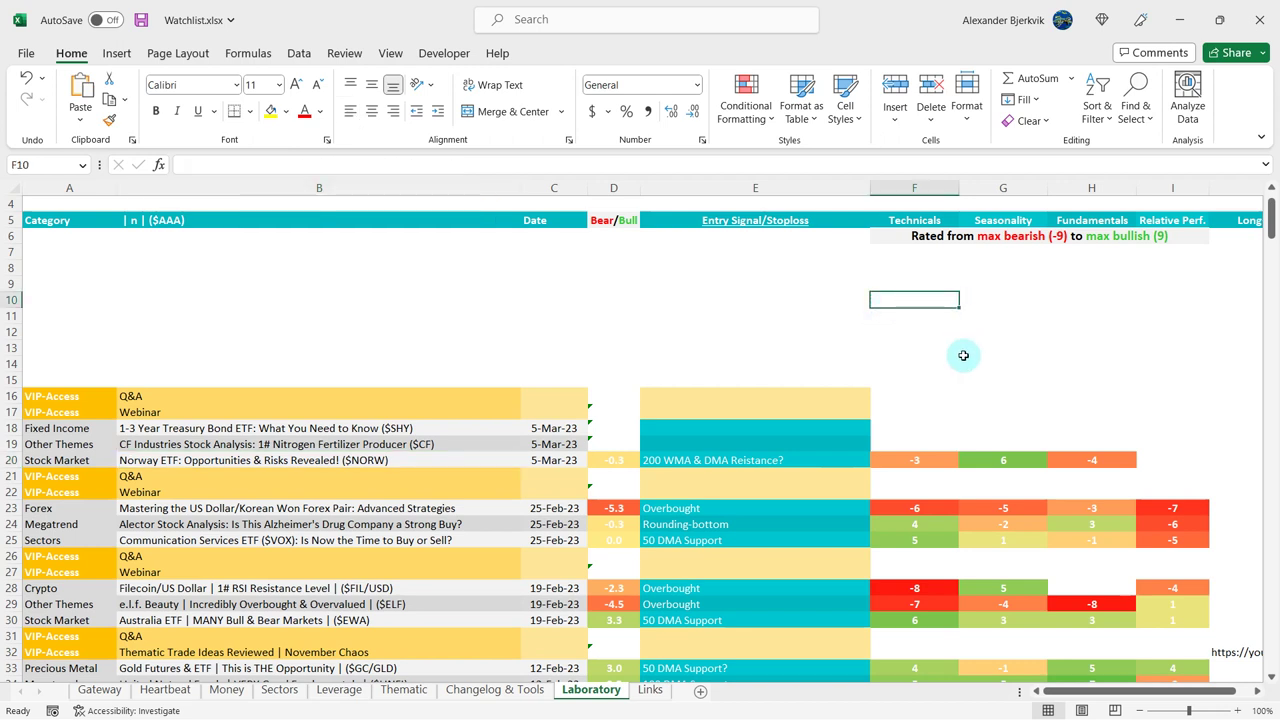
pyautogui.click(928, 222)
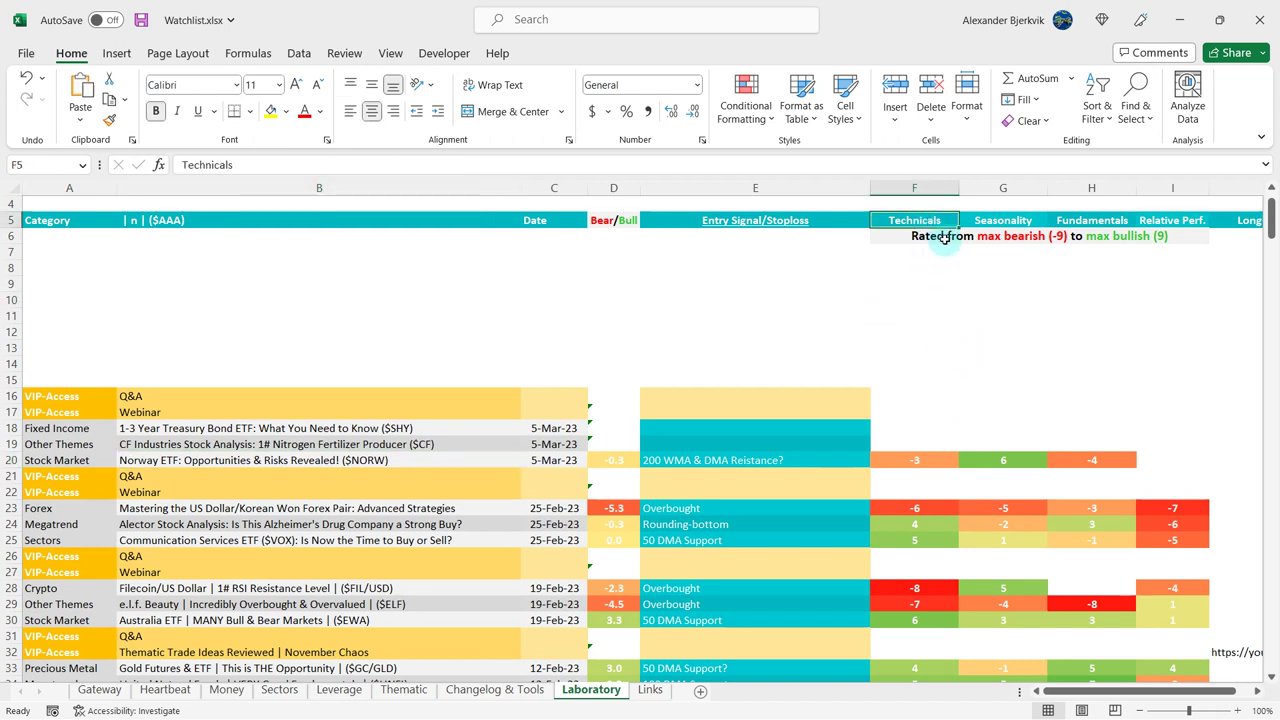
pyautogui.click(974, 219)
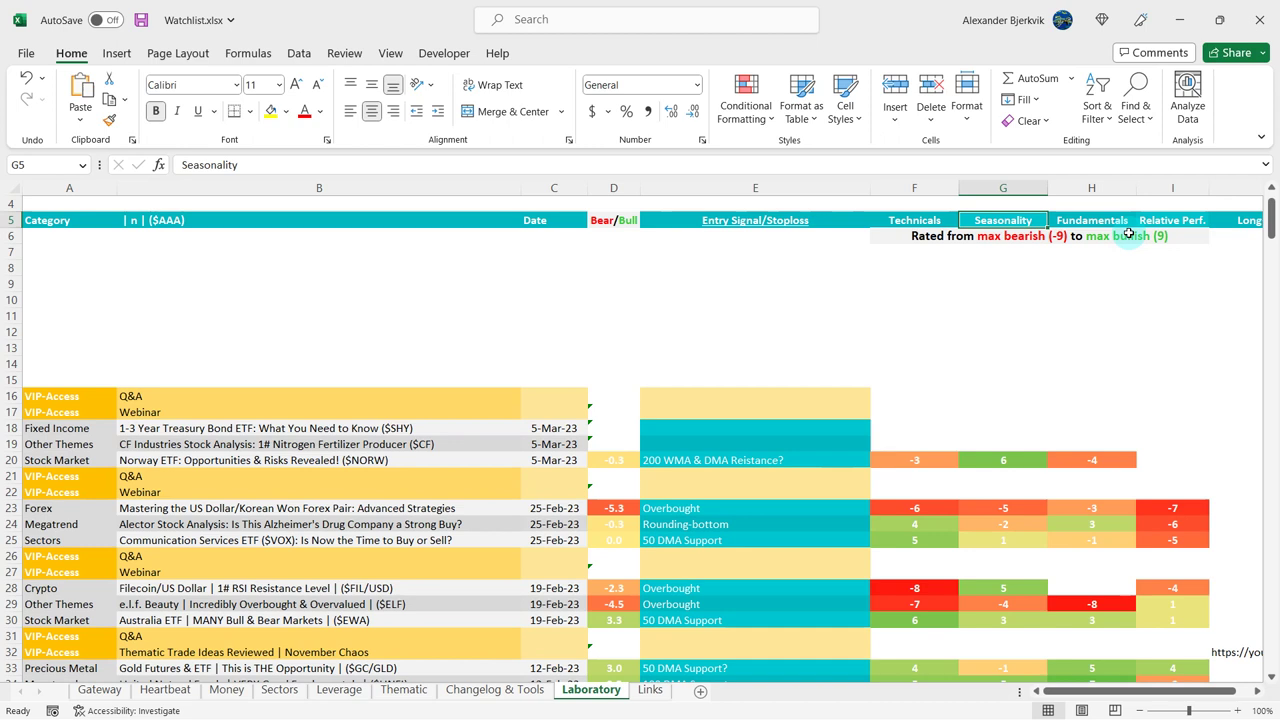
pyautogui.click(1105, 213)
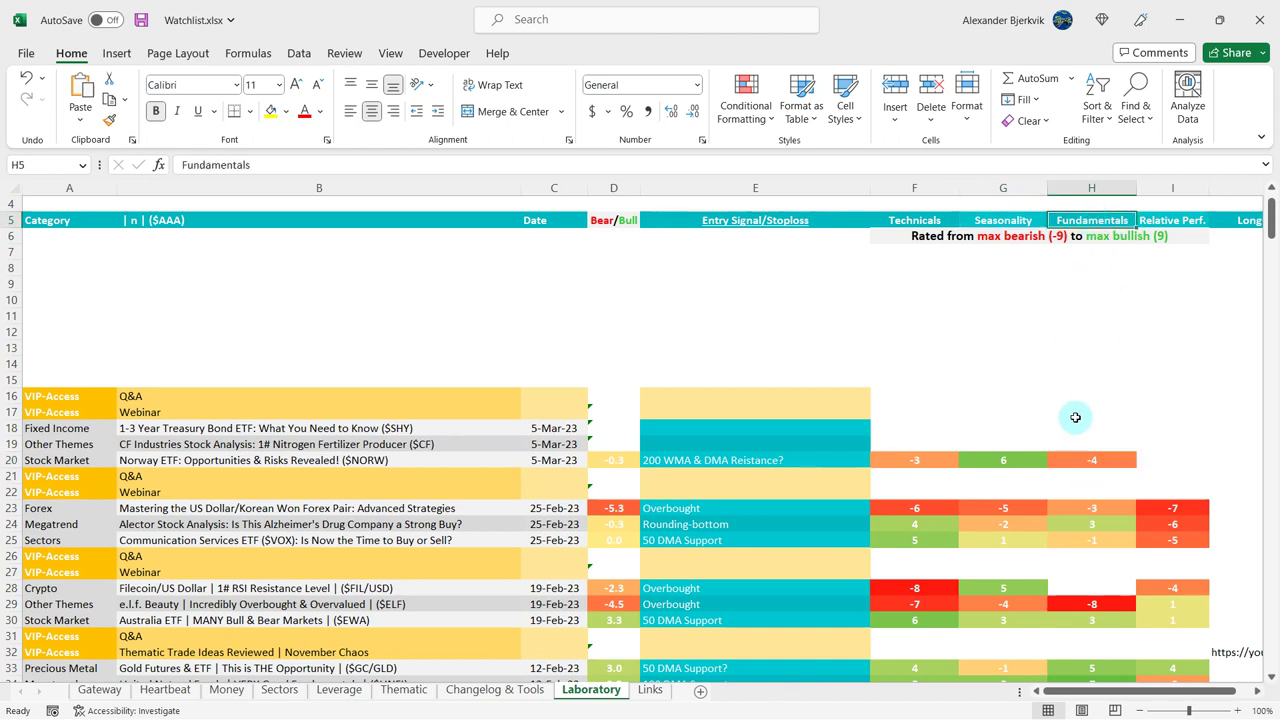
pyautogui.click(1092, 457)
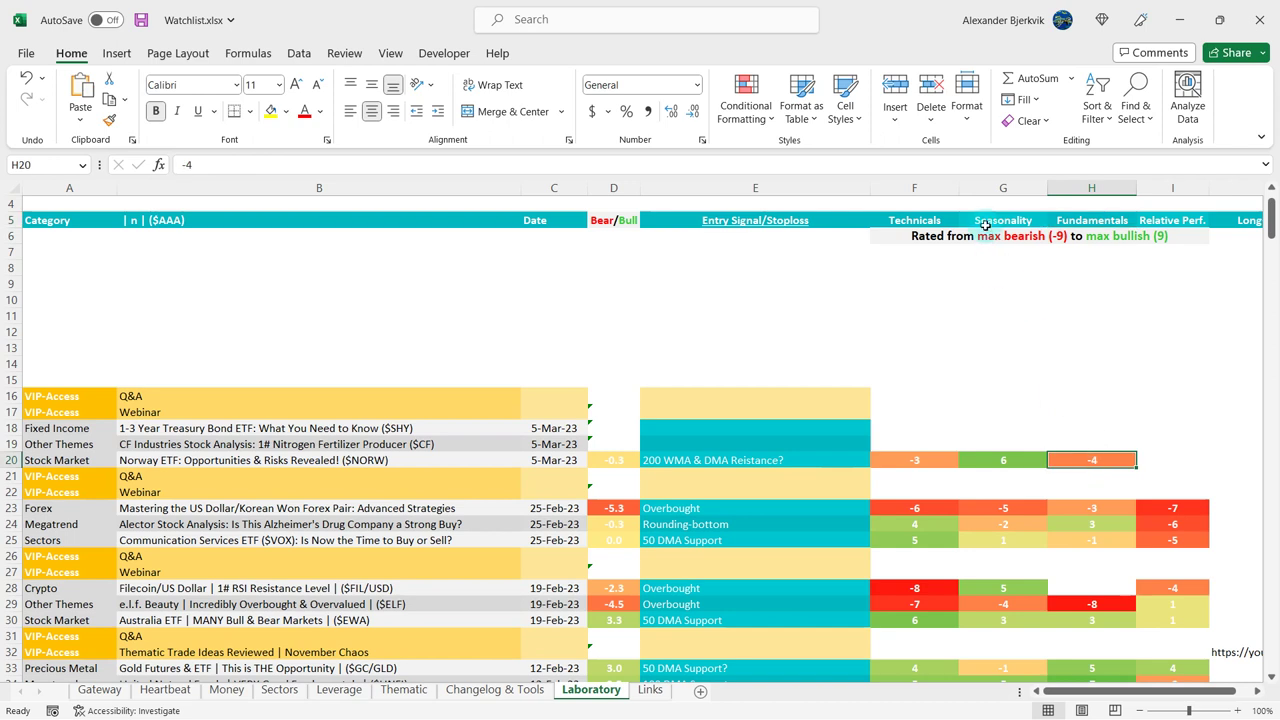
pyautogui.click(1068, 213)
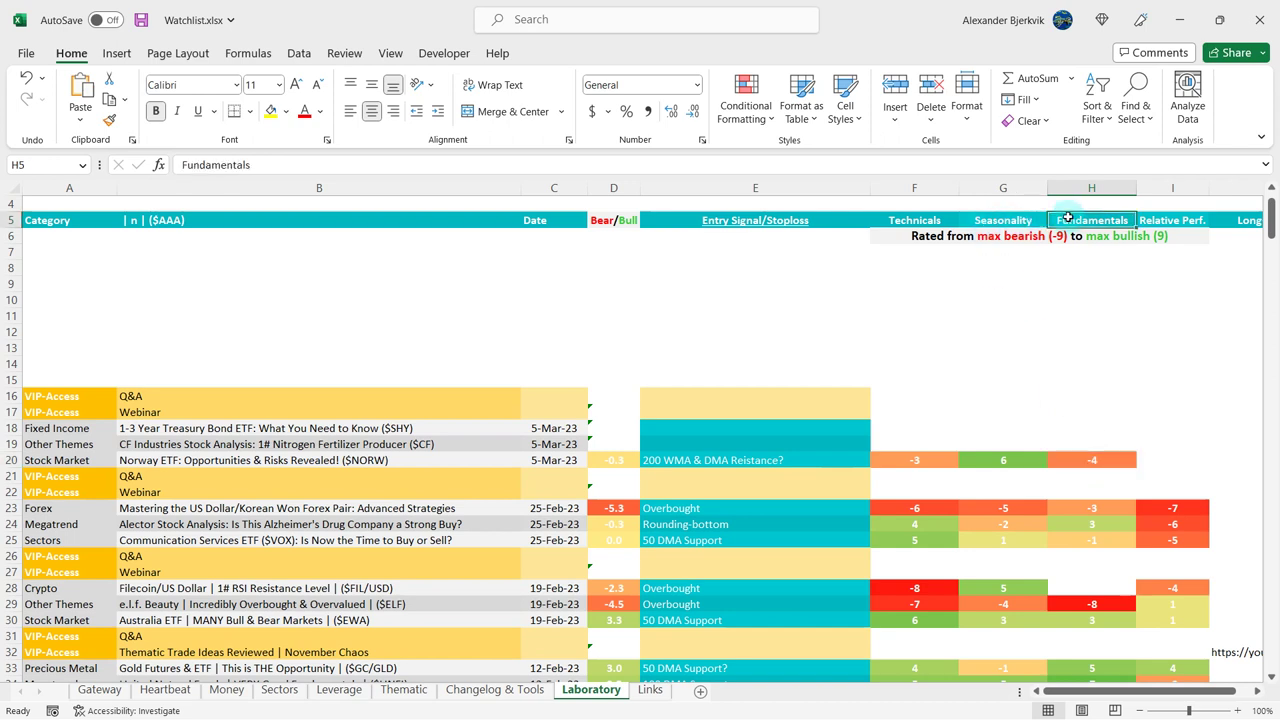
# Step: Switch to the relative performance chart in TradingView and load NORW with its SPY, VGK and TNX correlation panes
pyautogui.click(752, 345)
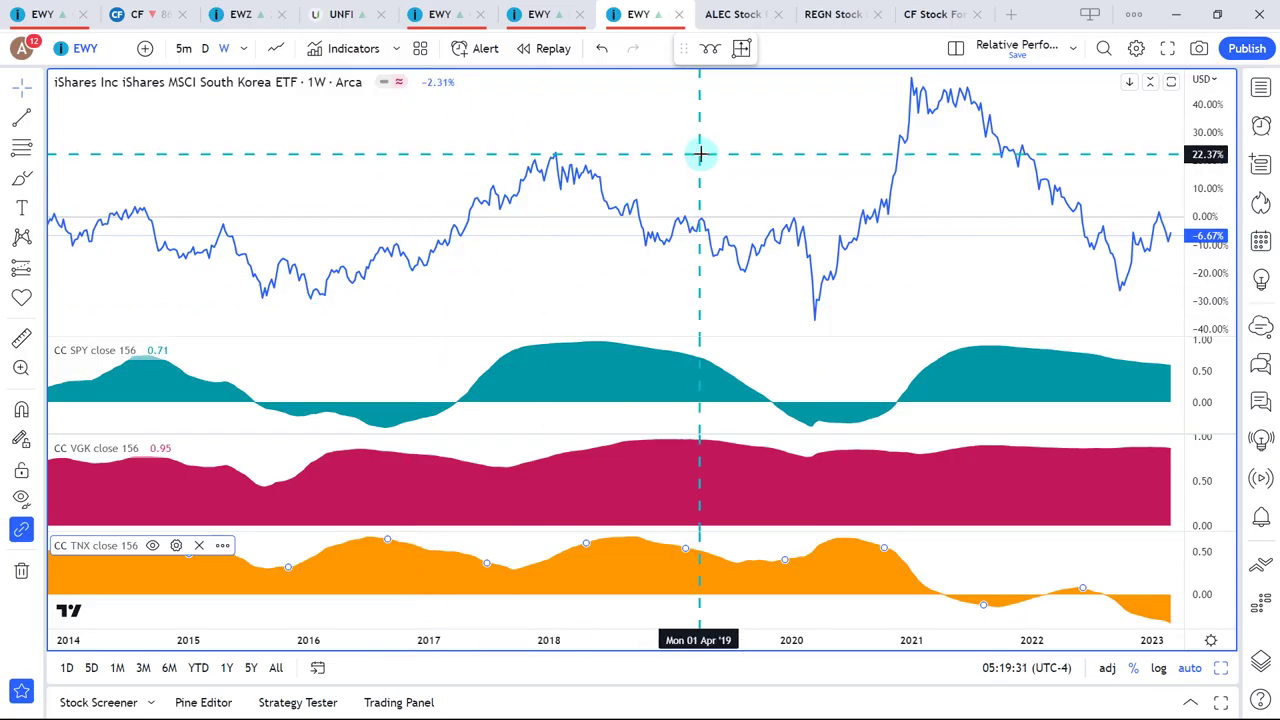
pyautogui.hscroll(2, 666, 158)
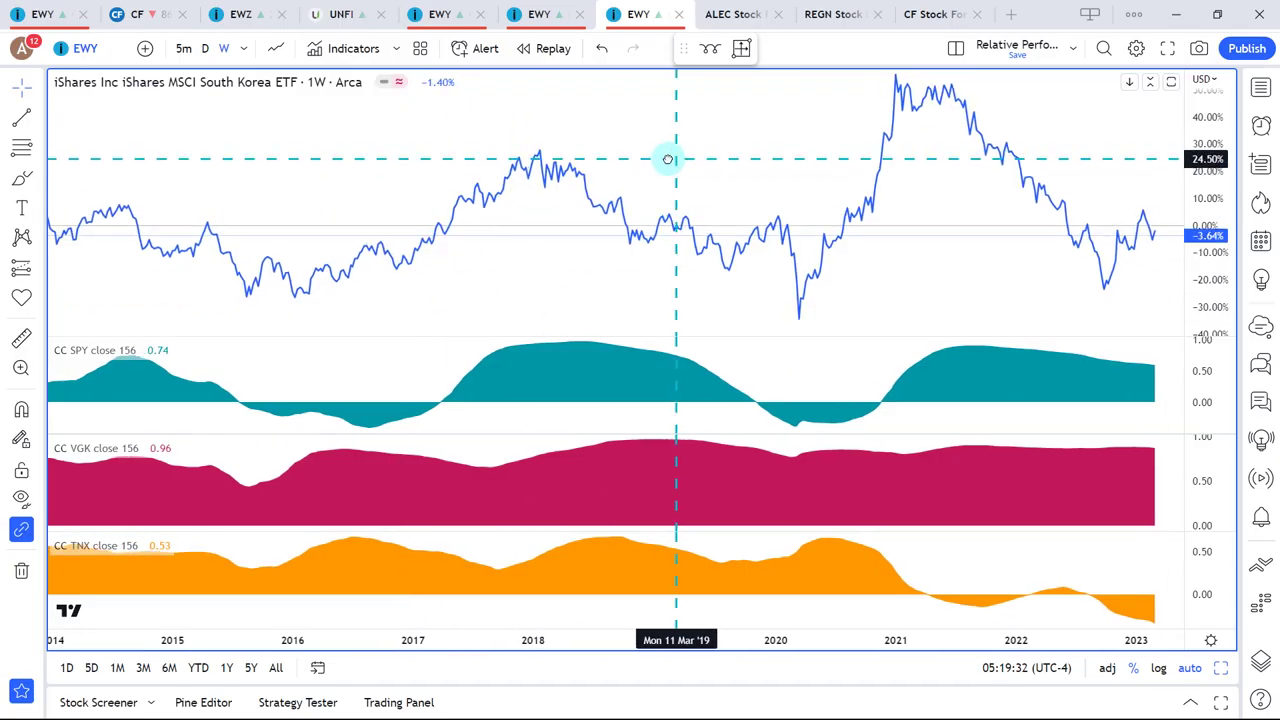
pyautogui.moveTo(666, 160); pyautogui.dragTo(643, 158)
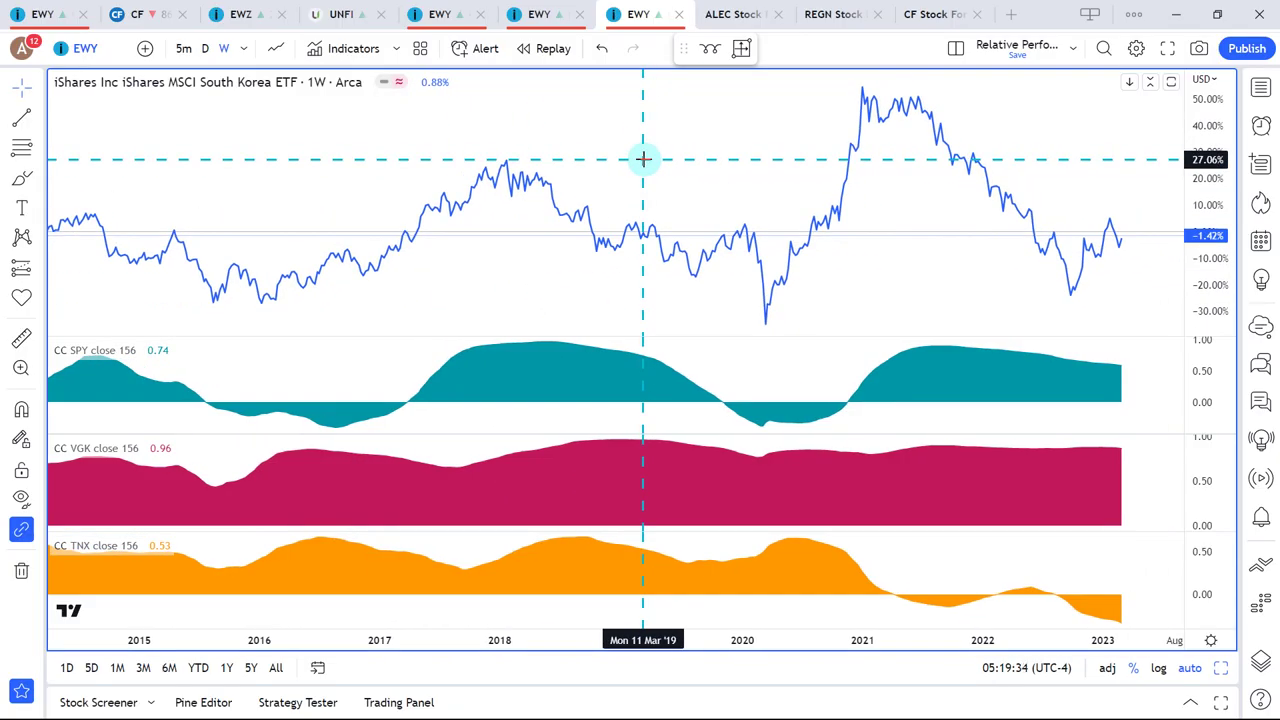
pyautogui.write('NORW')
pyautogui.press('Return')
pyautogui.moveTo(663, 155); pyautogui.dragTo(586, 169)
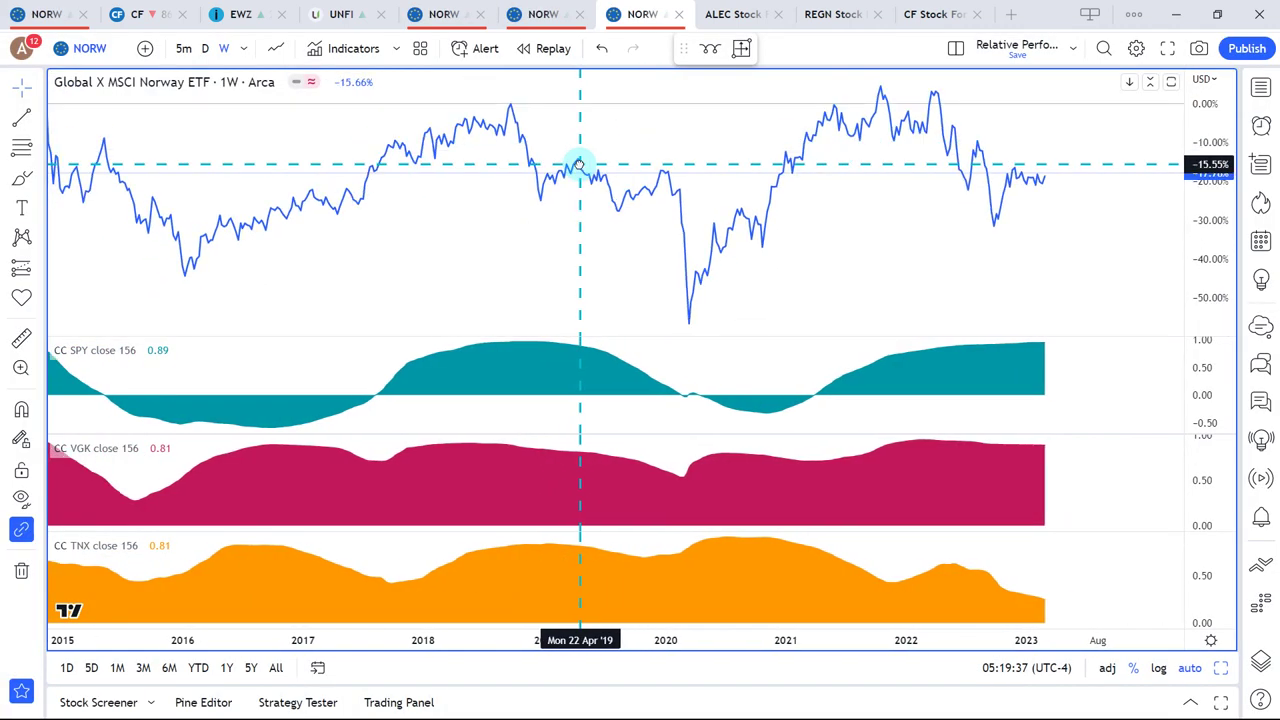
# Step: Close the ALEC and REGN stock tabs and examine NORW's correlations with SPY, VGK and TNX on daily and weekly timeframes
pyautogui.click(778, 14)
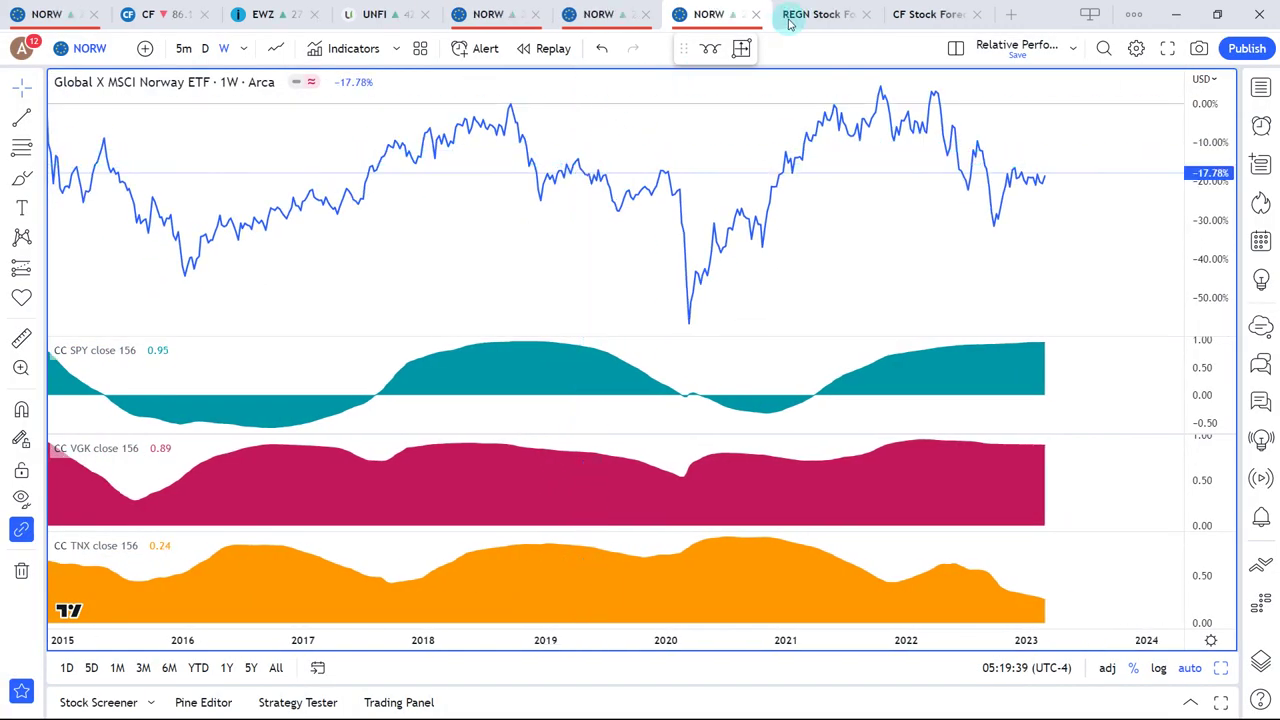
pyautogui.click(865, 14)
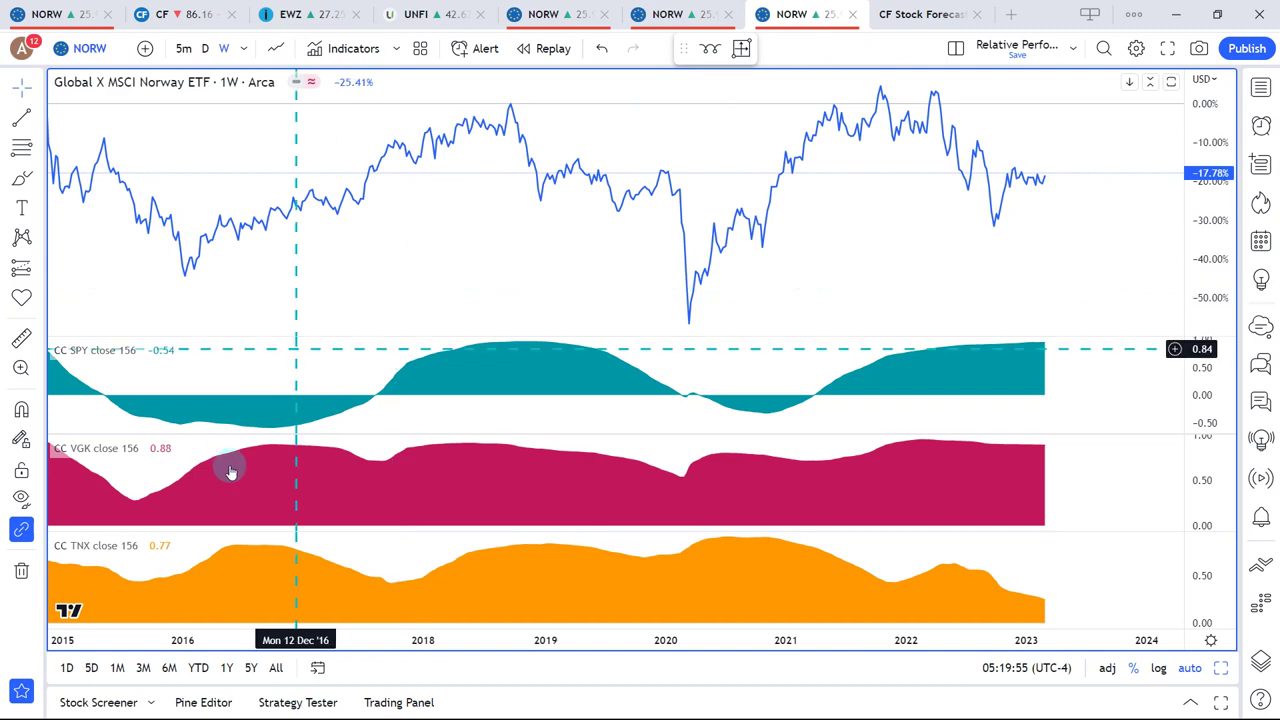
pyautogui.click(205, 48)
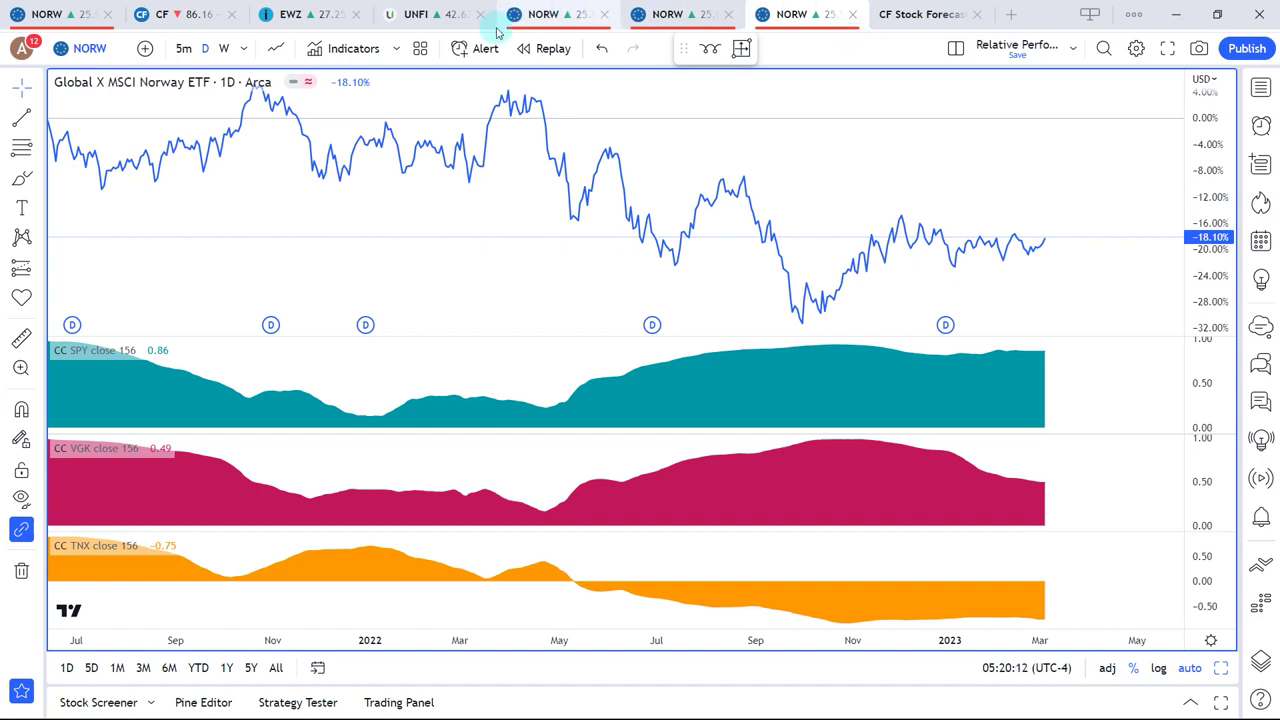
pyautogui.click(222, 50)
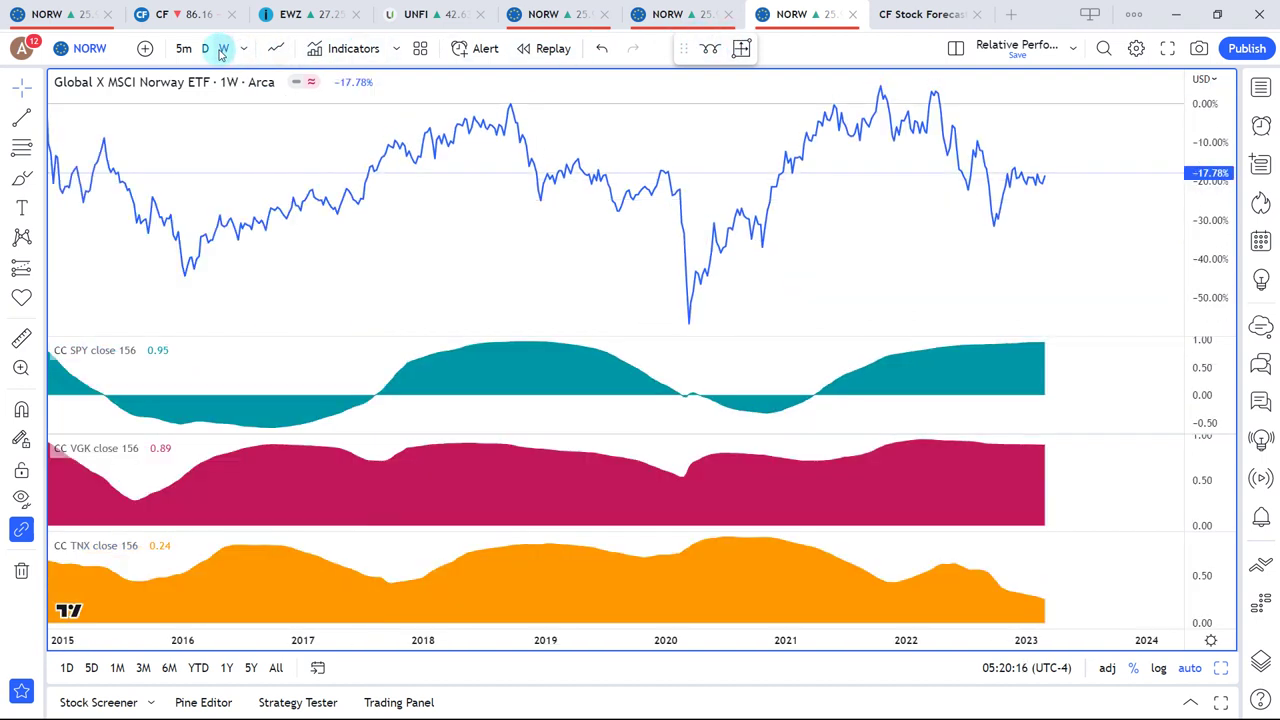
# Step: Return to the Technicals layout, maximize the price chart and load SPY in place of NORW
pyautogui.click(88, 12)
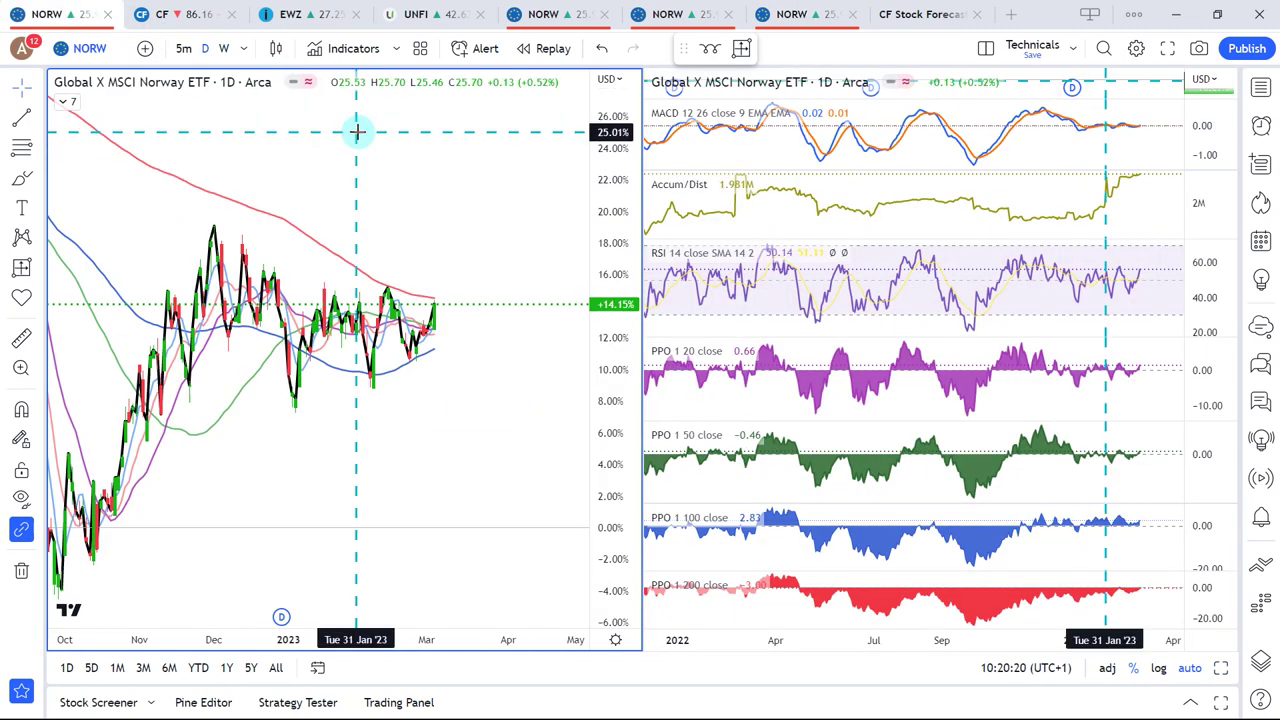
pyautogui.hotkey('alt', 'Return')
pyautogui.write('SPY')
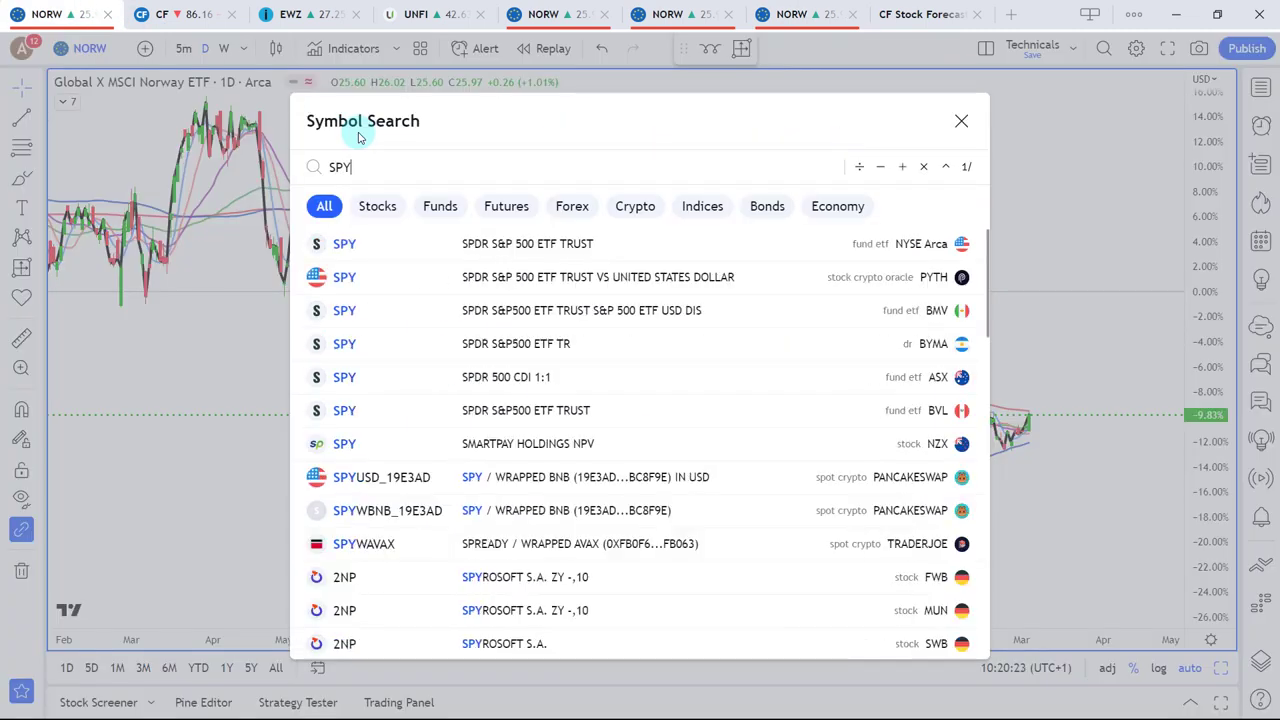
pyautogui.press('Return')
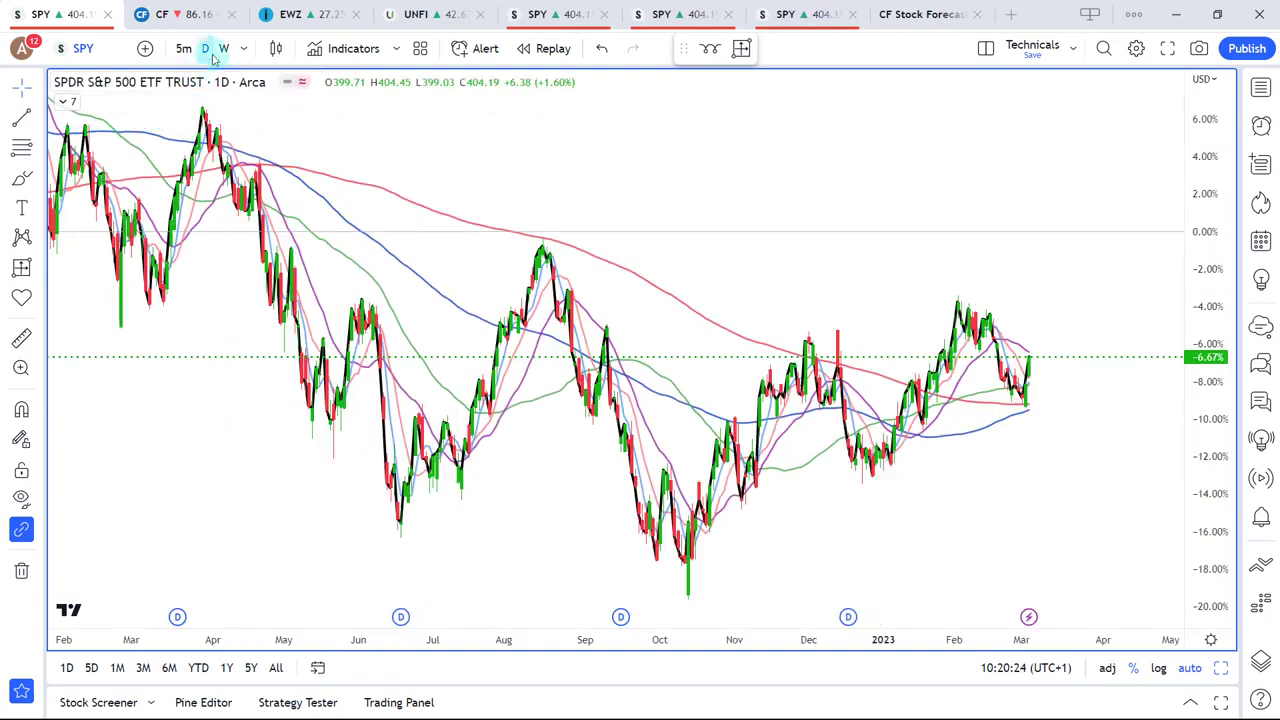
# Step: Examine SPY's price action against its moving averages on the weekly and daily timeframes
pyautogui.click(223, 48)
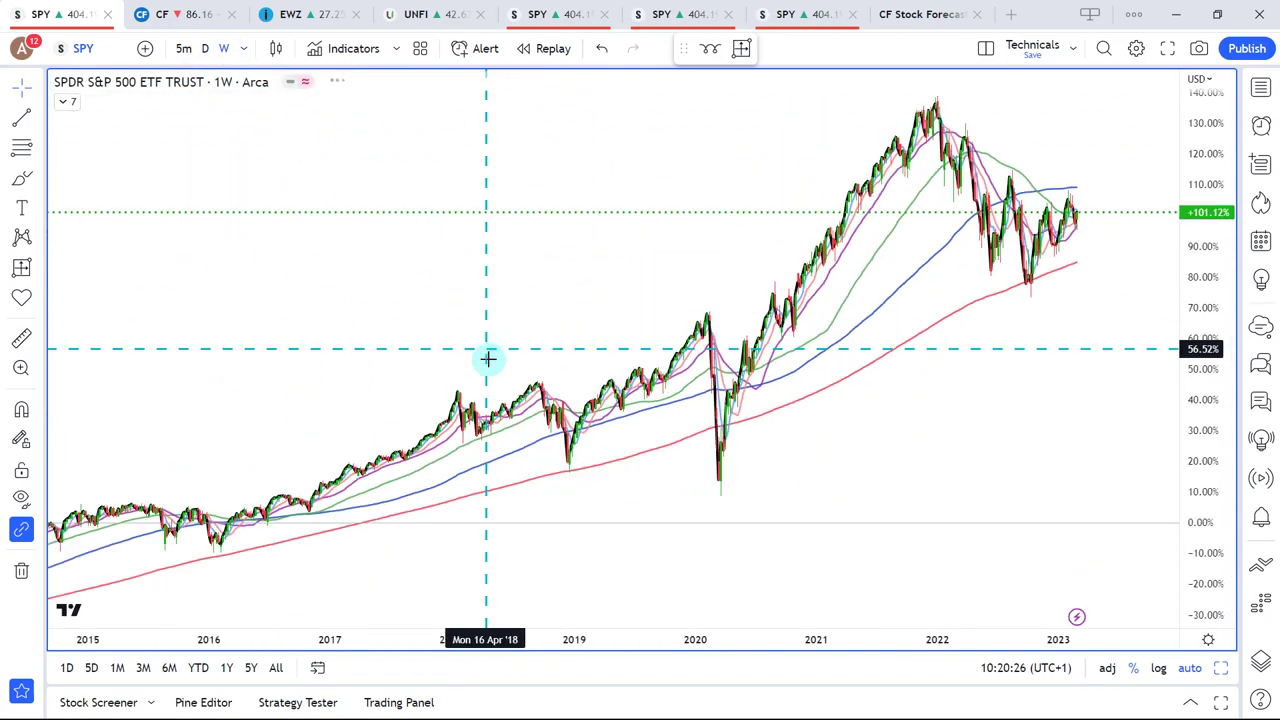
pyautogui.scroll(5, 486, 463)
pyautogui.scroll(5, 492, 470)
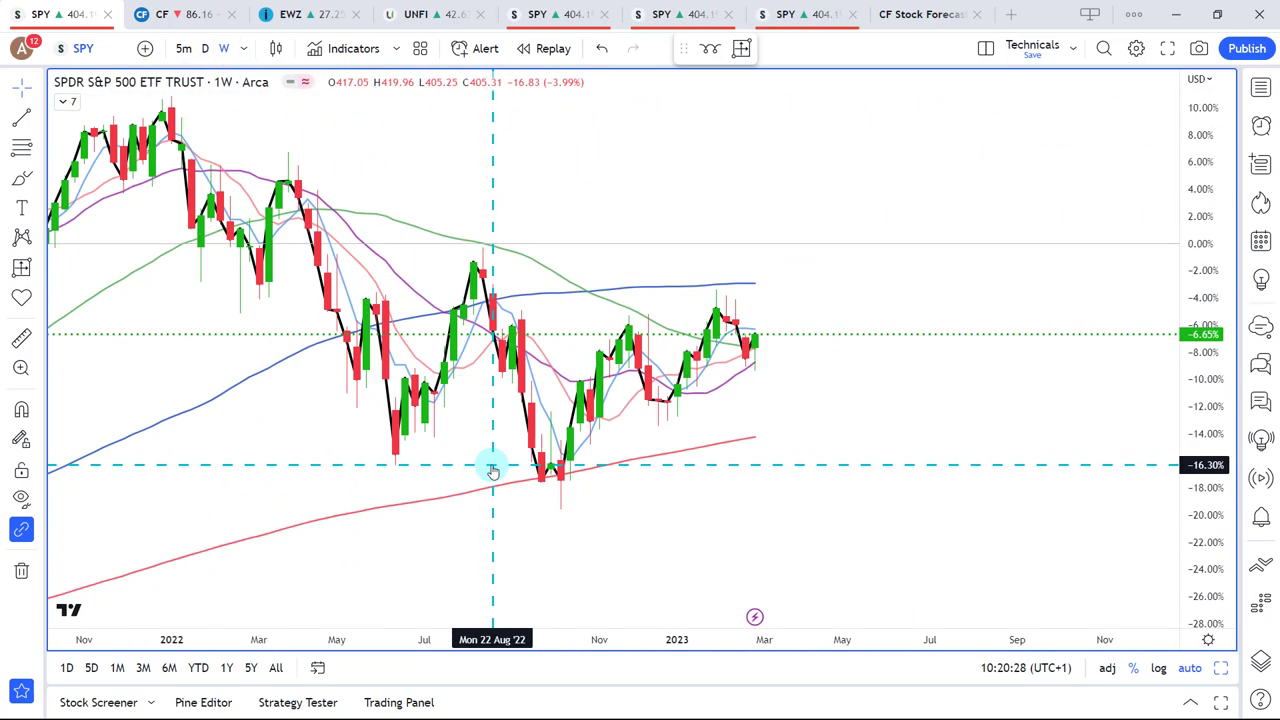
pyautogui.scroll(-5, 492, 470)
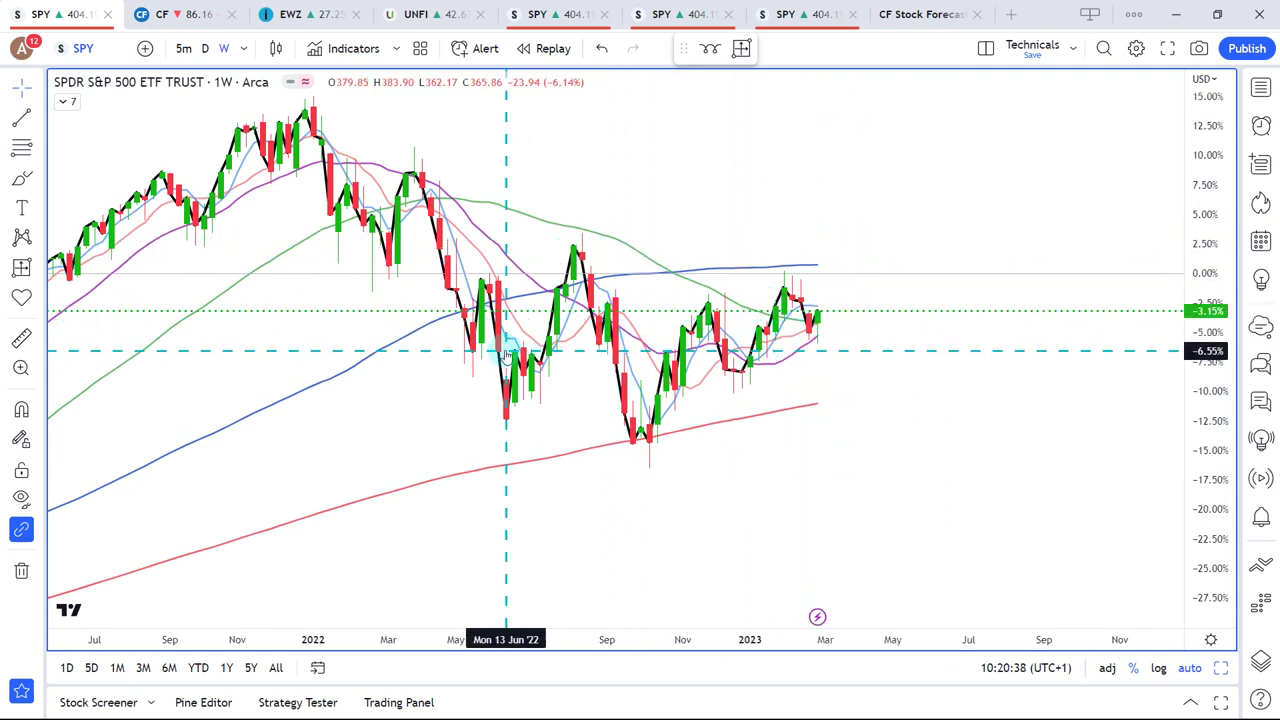
pyautogui.scroll(-3, 506, 352)
pyautogui.scroll(3, 506, 355)
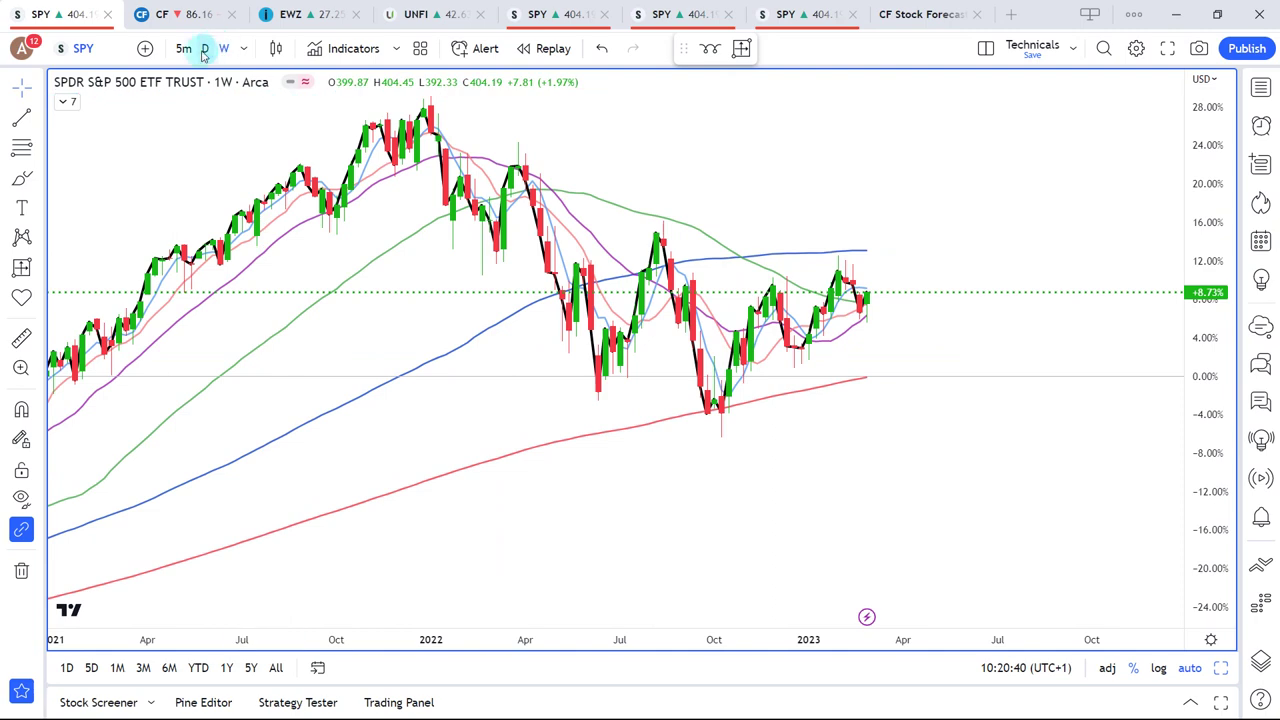
pyautogui.click(205, 48)
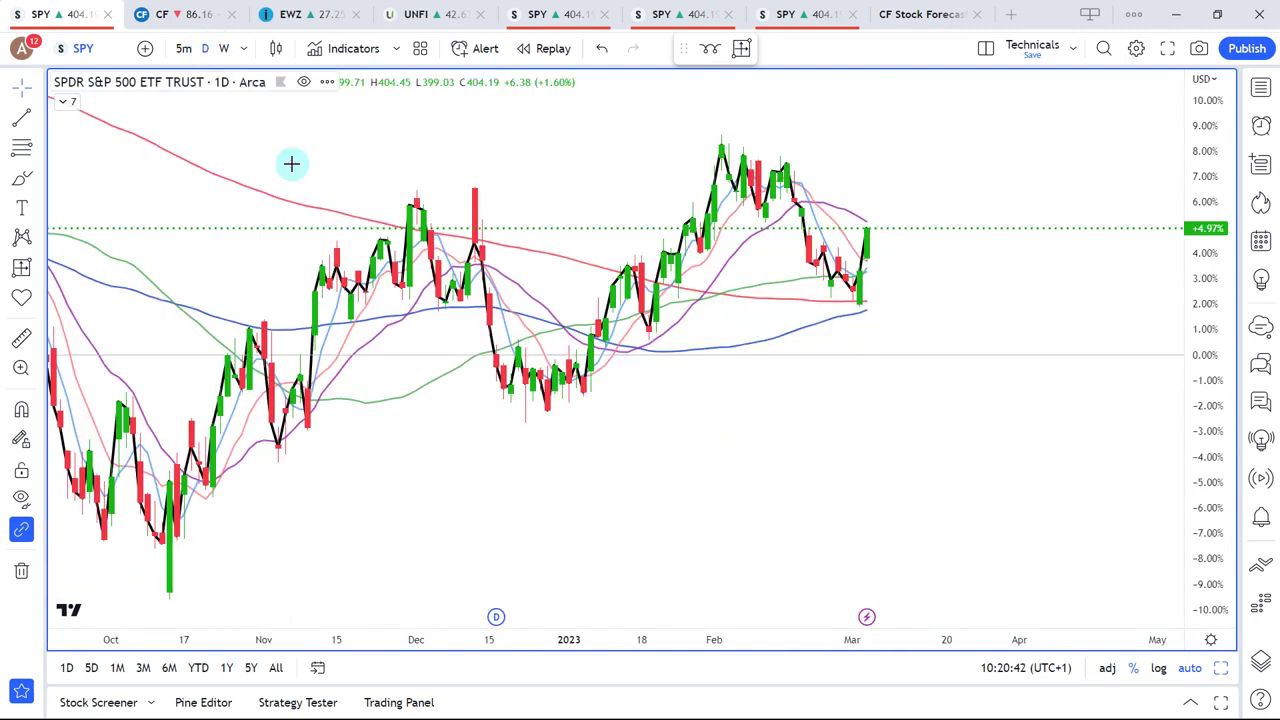
pyautogui.scroll(-2, 586, 258)
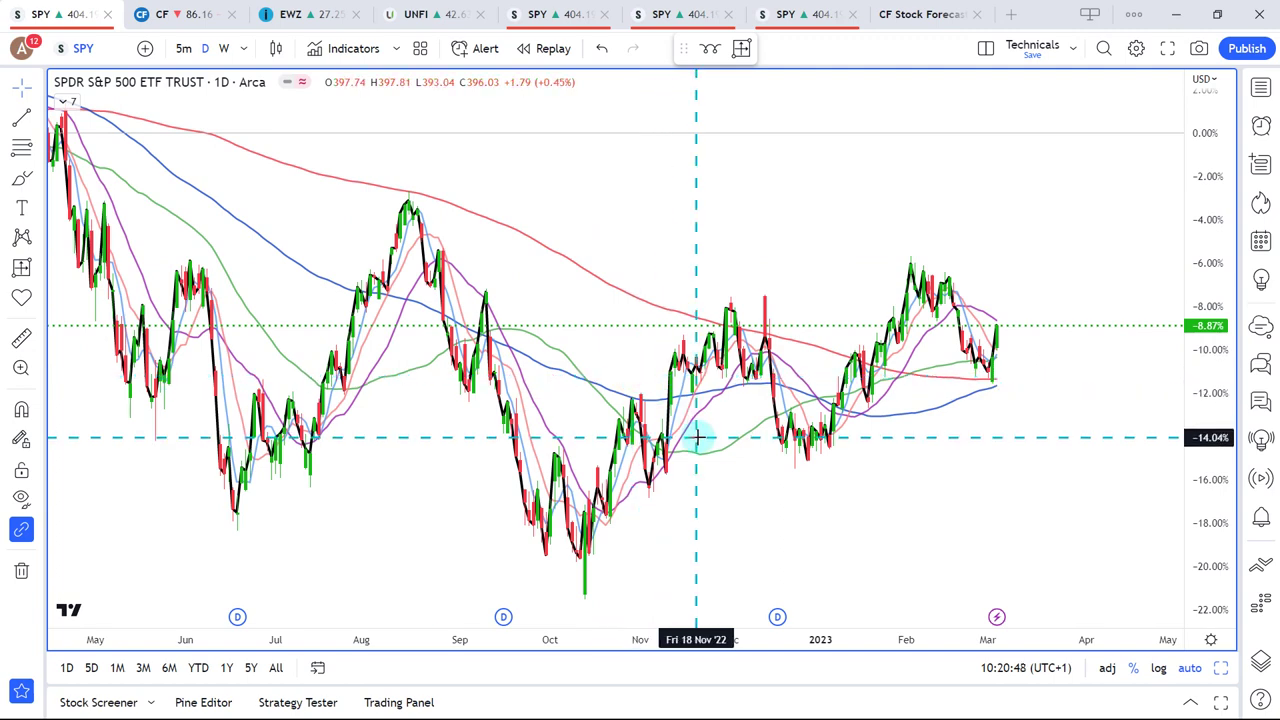
pyautogui.scroll(3, 700, 437)
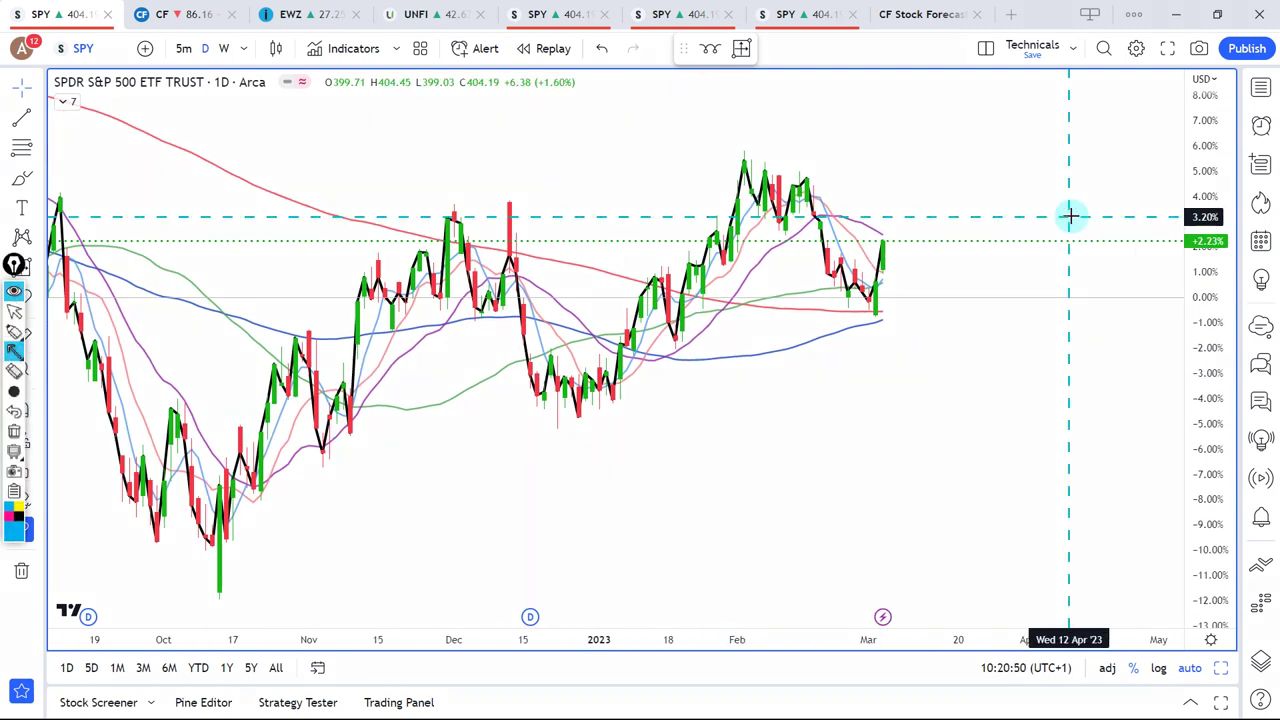
# Step: Annotate the daily SPY chart with five blue upward arrows at the purple moving average in October, November and January
pyautogui.moveTo(699, 531); pyautogui.dragTo(686, 360)
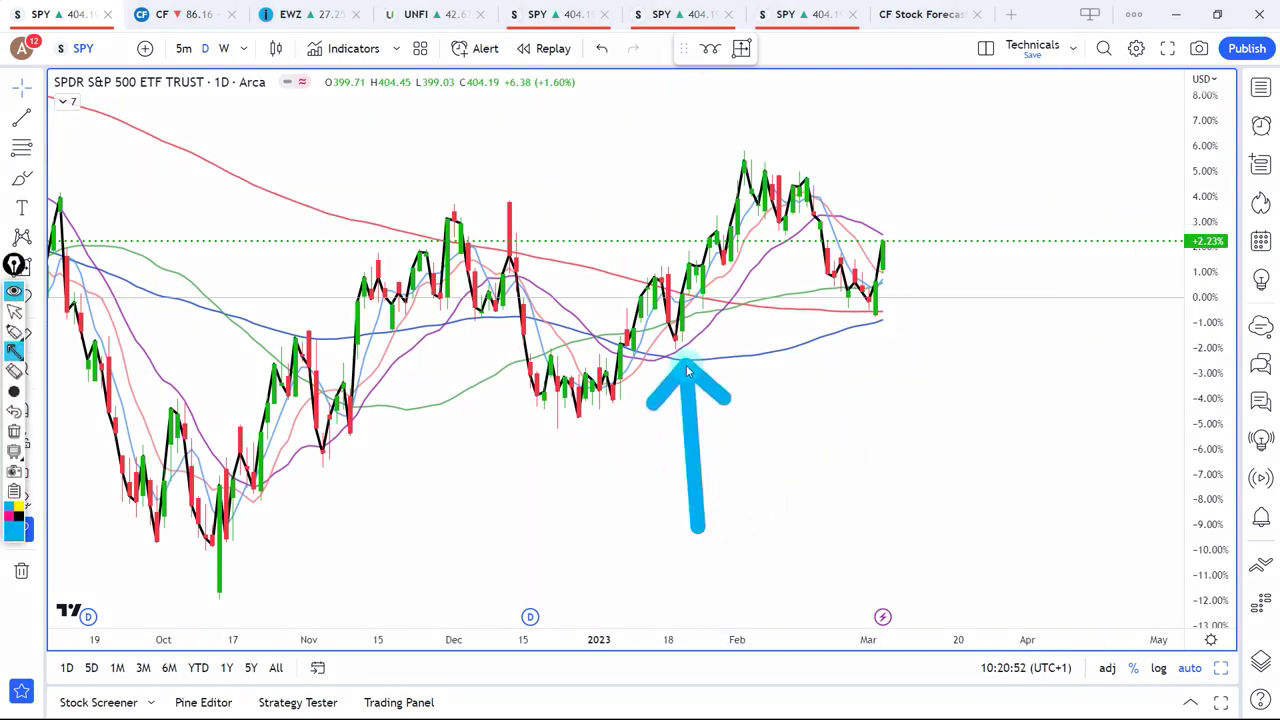
pyautogui.moveTo(606, 520); pyautogui.dragTo(633, 375)
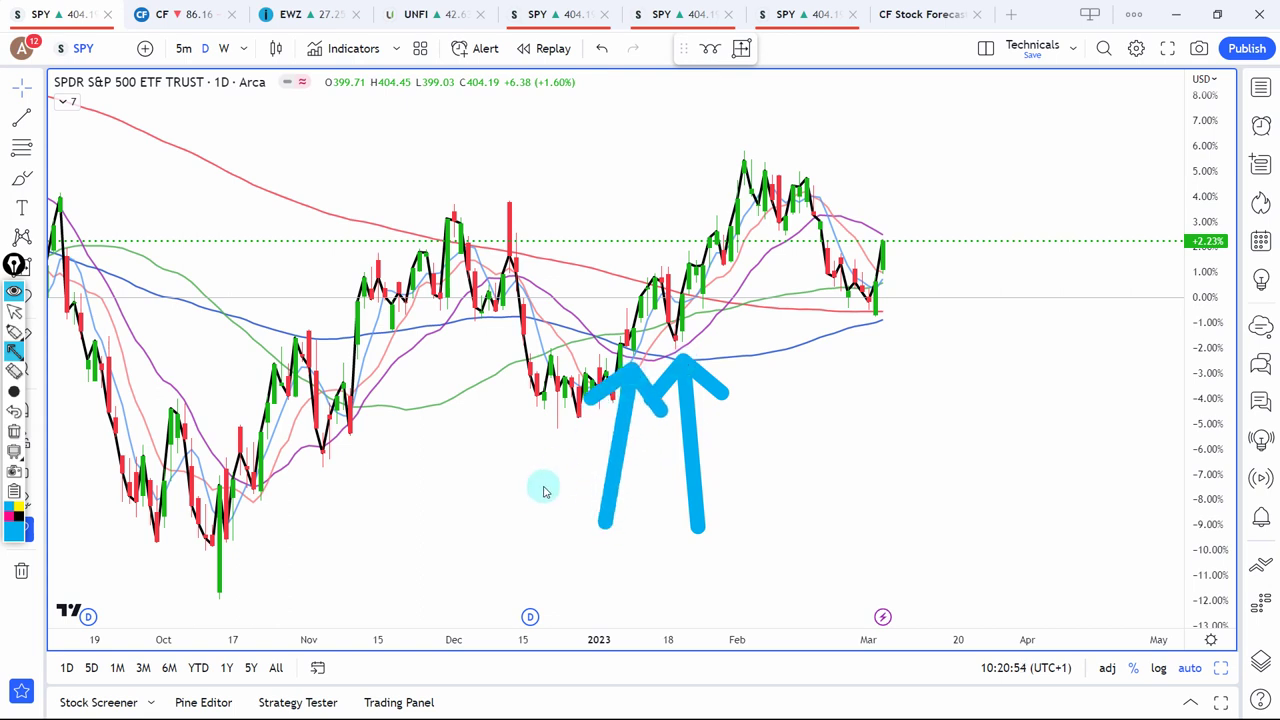
pyautogui.moveTo(422, 578); pyautogui.dragTo(340, 428)
pyautogui.moveTo(335, 588); pyautogui.dragTo(318, 467)
pyautogui.moveTo(265, 600); pyautogui.dragTo(260, 494)
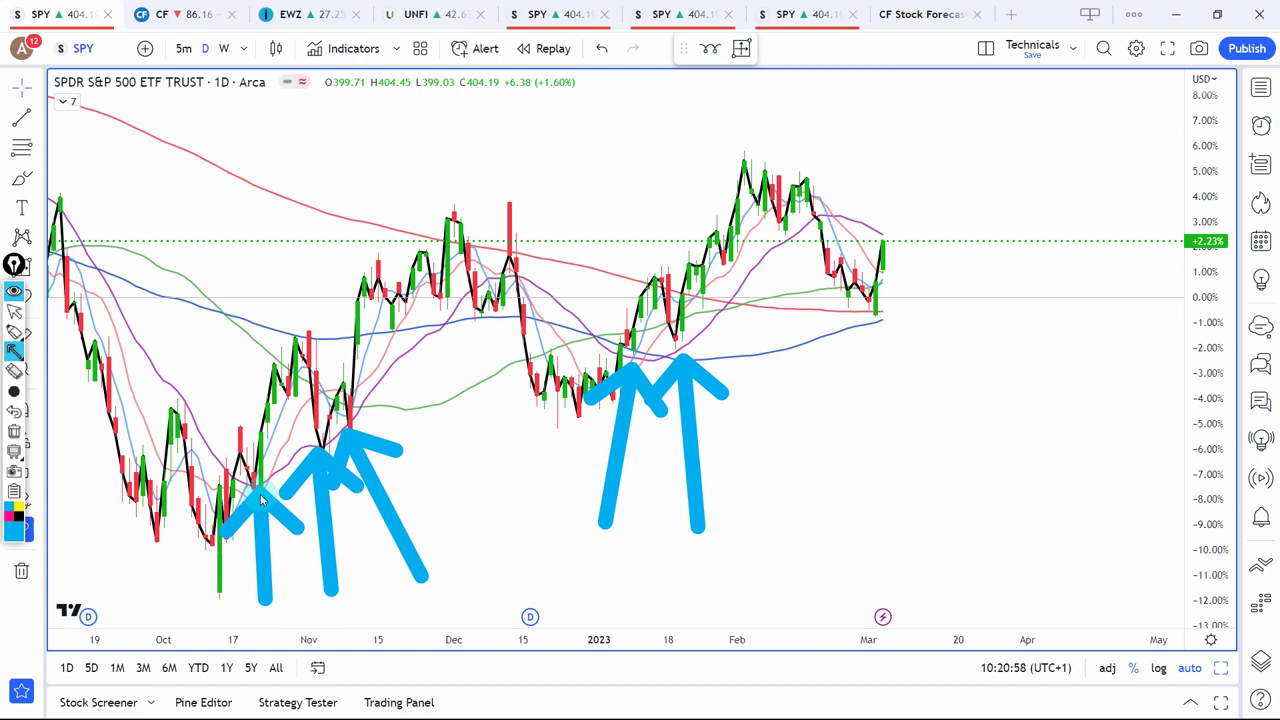
# Step: Annotate SPY's purple moving average with pink downward arrows at mid-December and around February to early March
pyautogui.moveTo(628, 158)
pyautogui.mouseDown()
pyautogui.moveTo(572, 252)
pyautogui.moveTo(516, 280)
pyautogui.mouseUp()
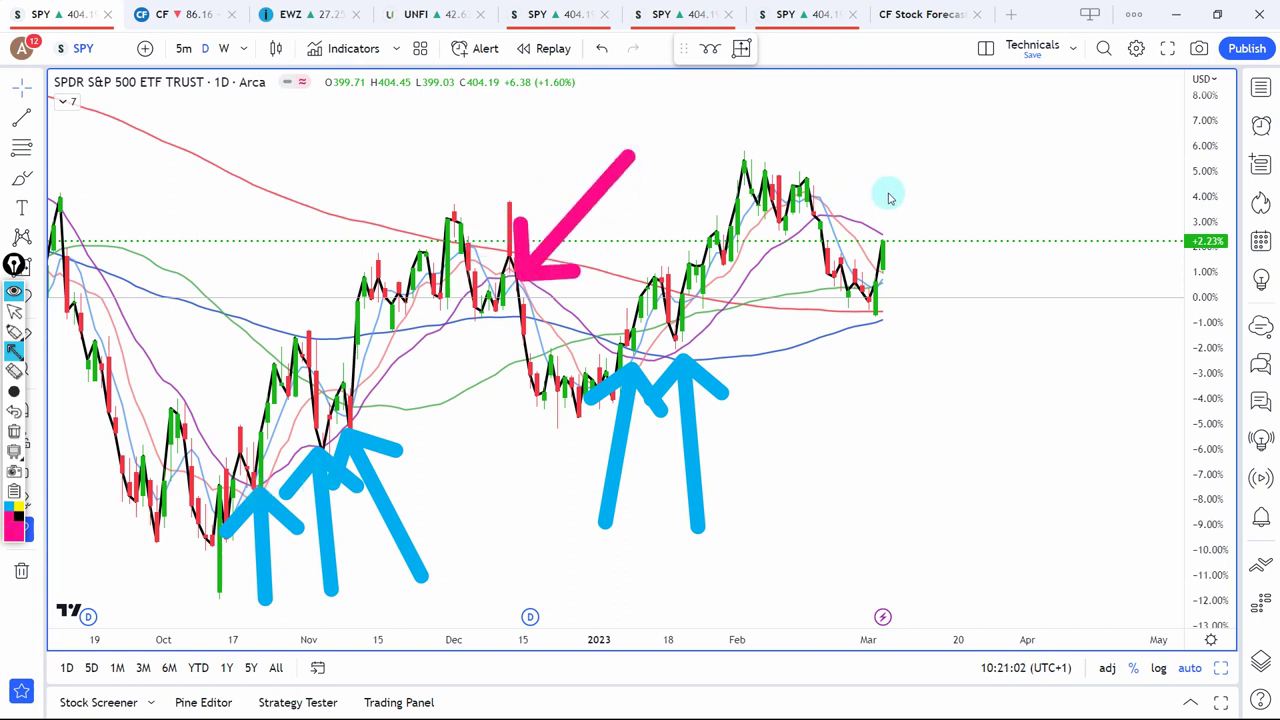
pyautogui.moveTo(879, 131); pyautogui.dragTo(820, 210)
pyautogui.moveTo(816, 162); pyautogui.dragTo(868, 206)
pyautogui.moveTo(1000, 140); pyautogui.dragTo(893, 233)
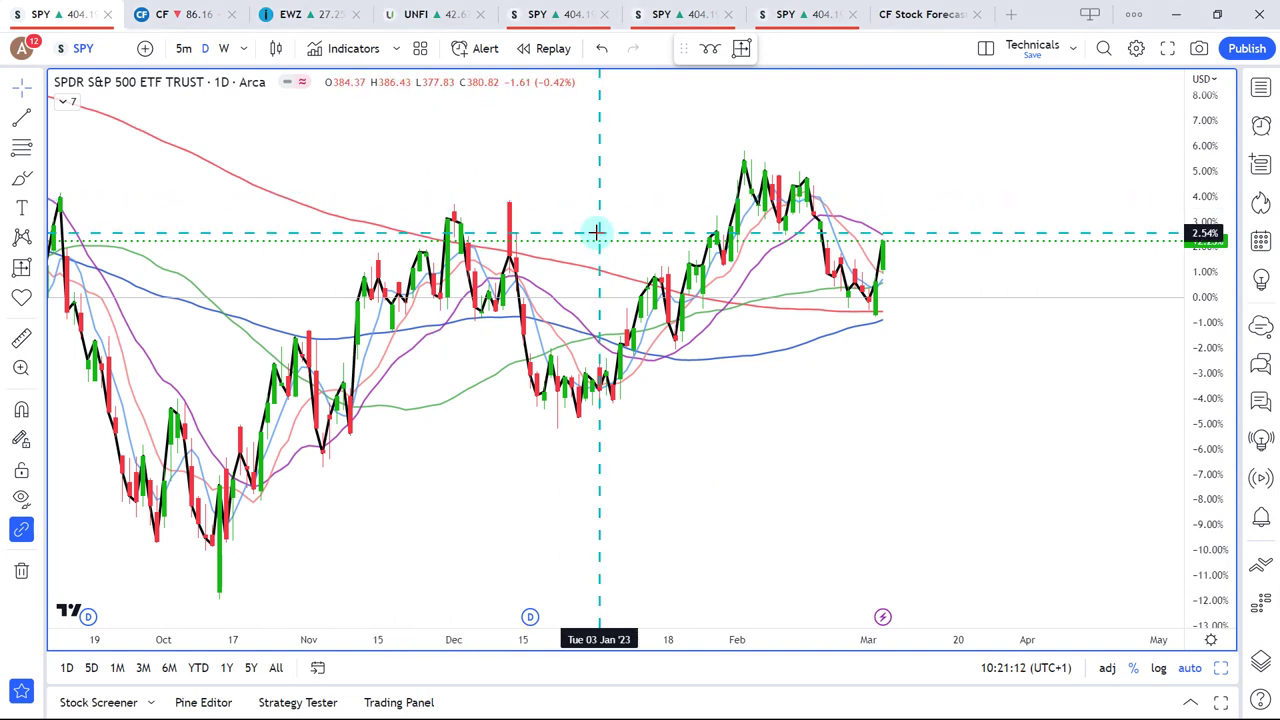
# Step: Check SPY's technical indicators beside the price chart, and examine its daily trend since early 2022 on the maximized chart
pyautogui.hotkey('ctrl', 'Tab')
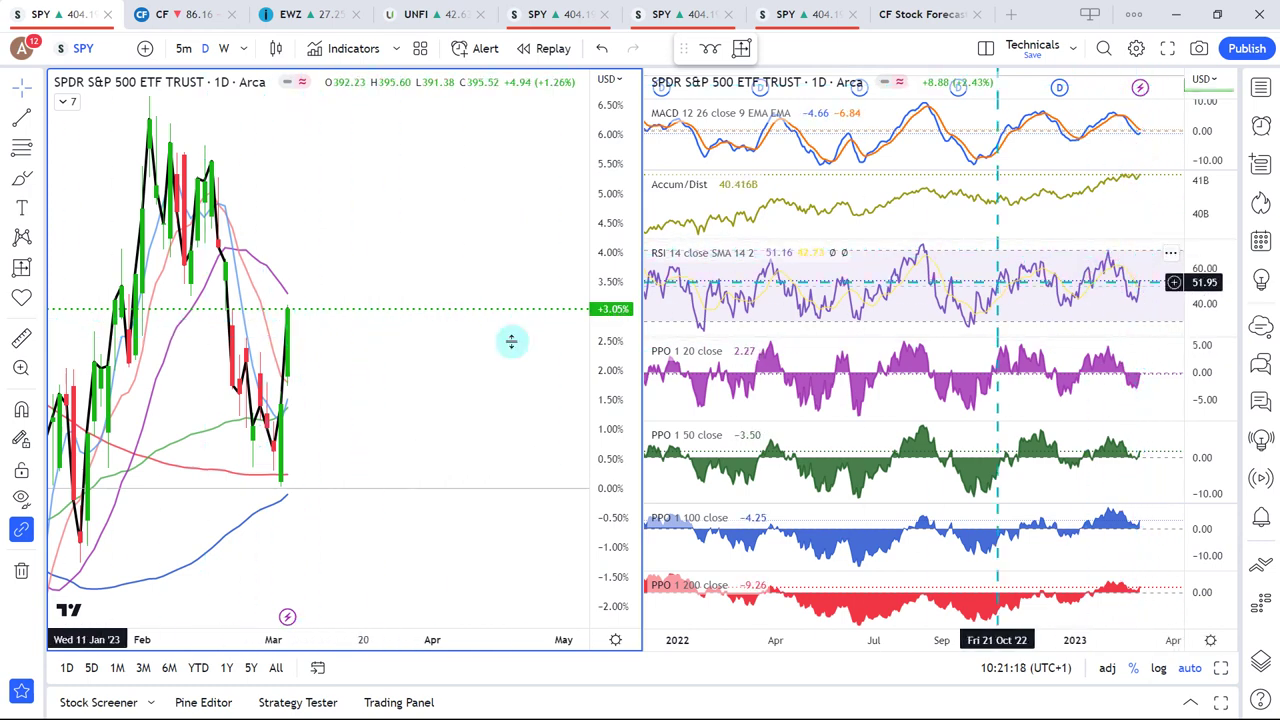
pyautogui.hotkey('alt', 'Return')
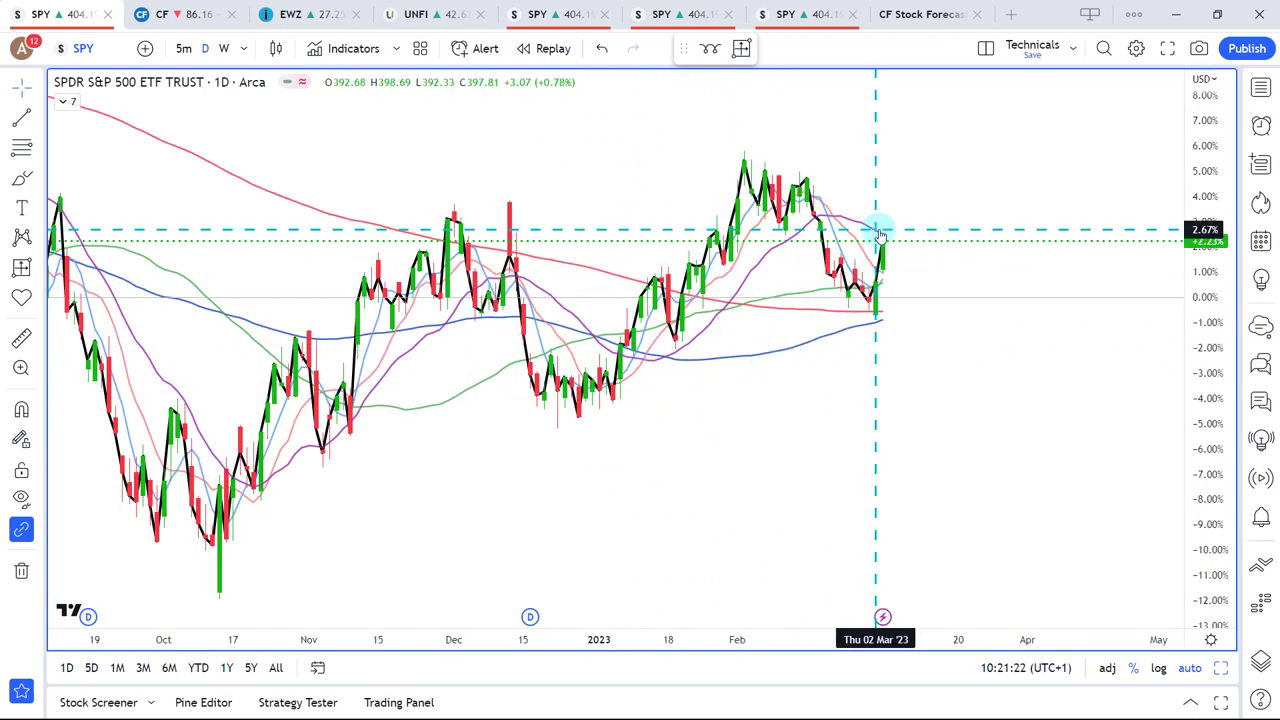
pyautogui.scroll(-3, 884, 330)
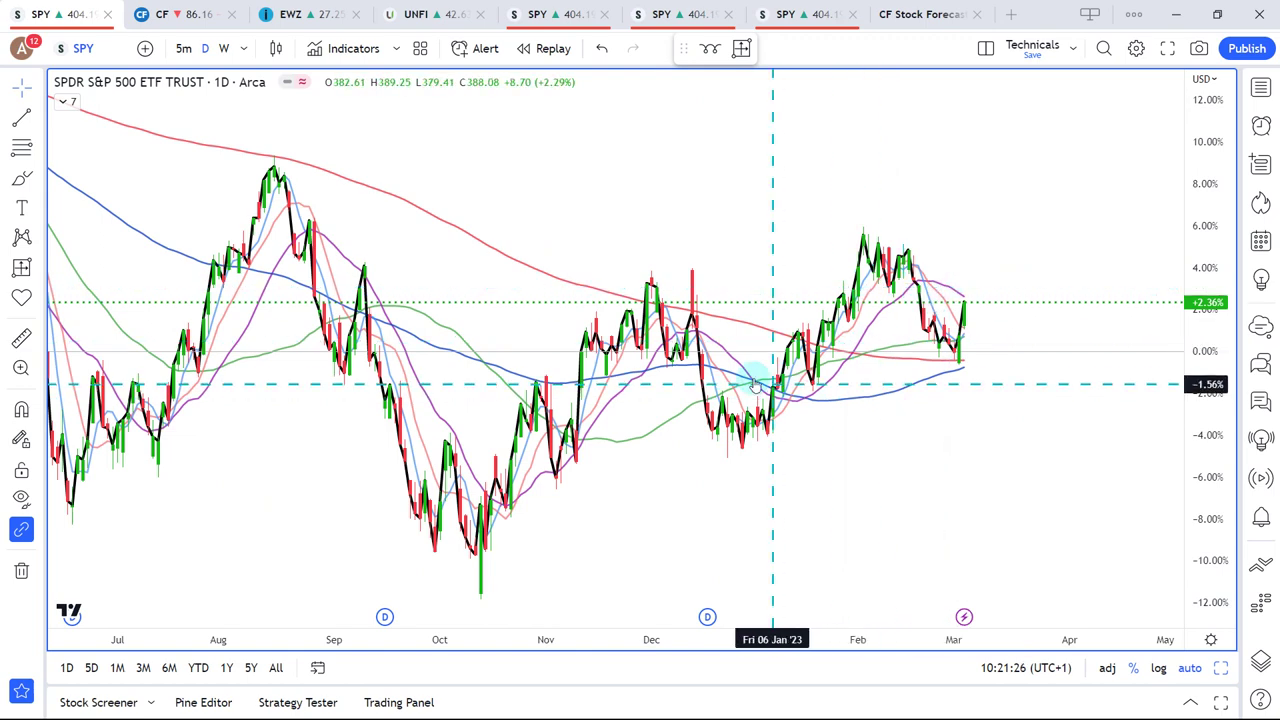
pyautogui.scroll(-2, 657, 371)
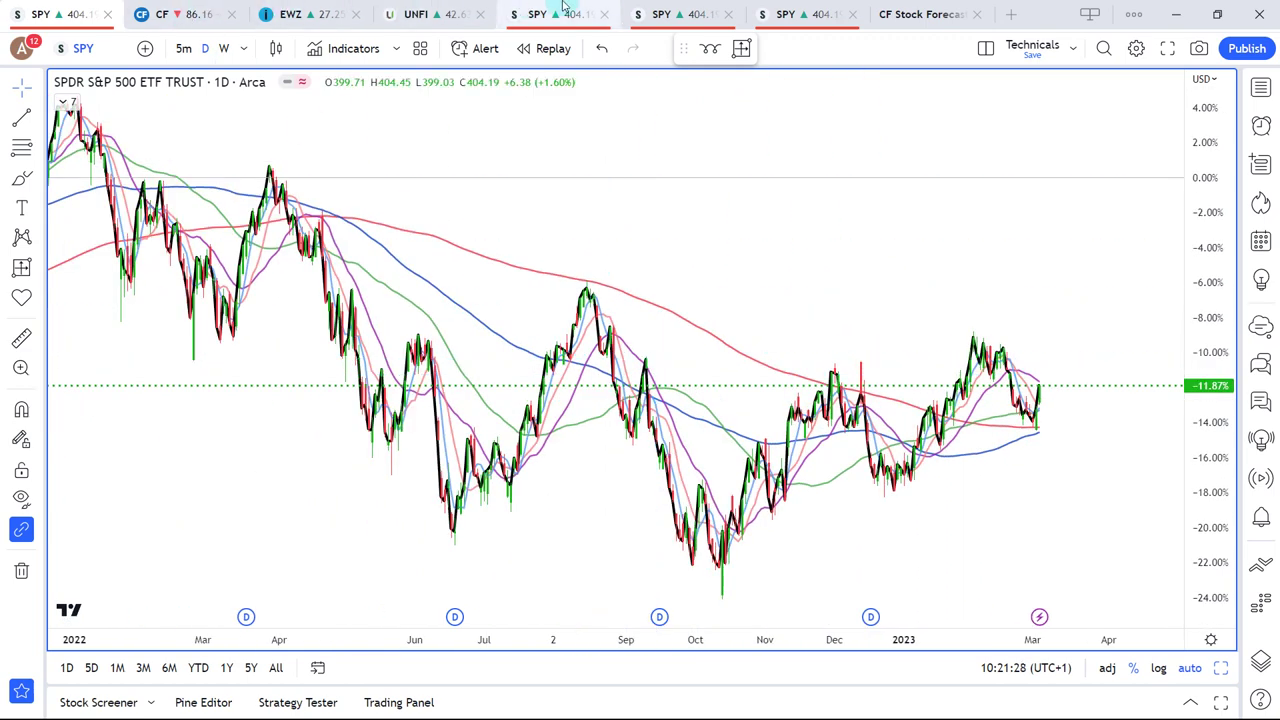
# Step: Open the Seasonality layout for SPY and examine its seasonal forecast curves and monthly returns table
pyautogui.click(560, 14)
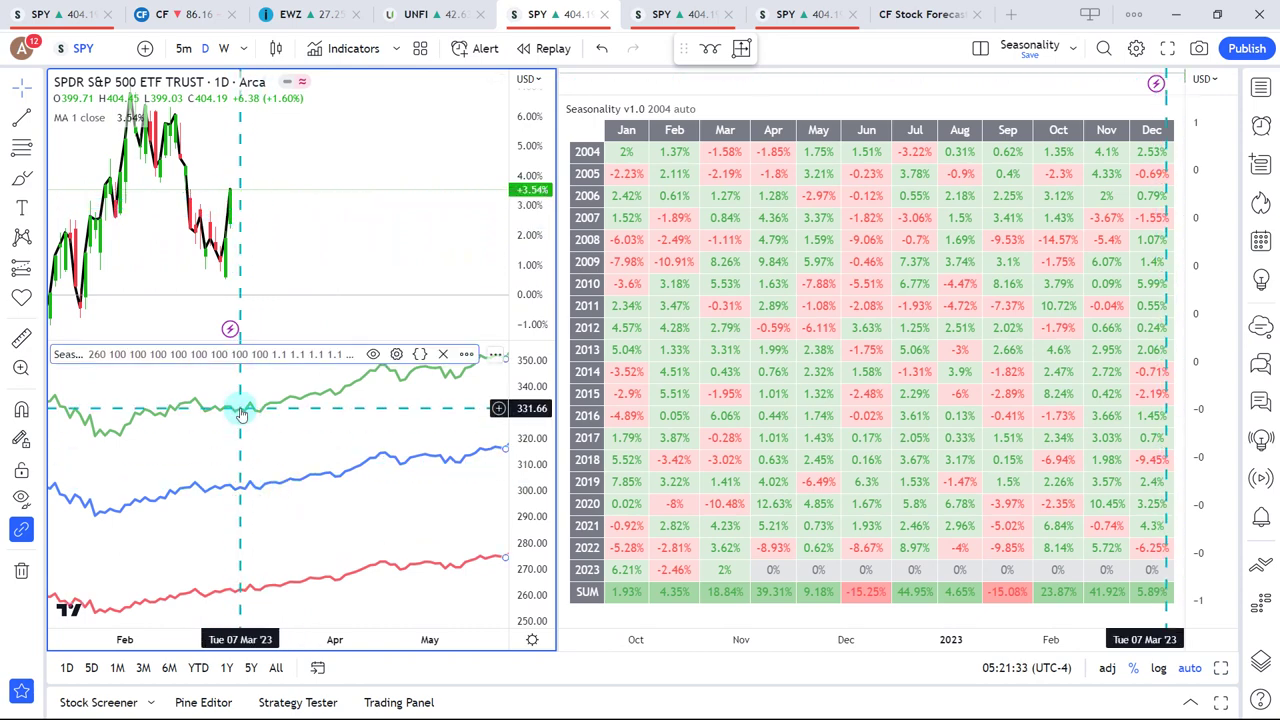
pyautogui.click(718, 580)
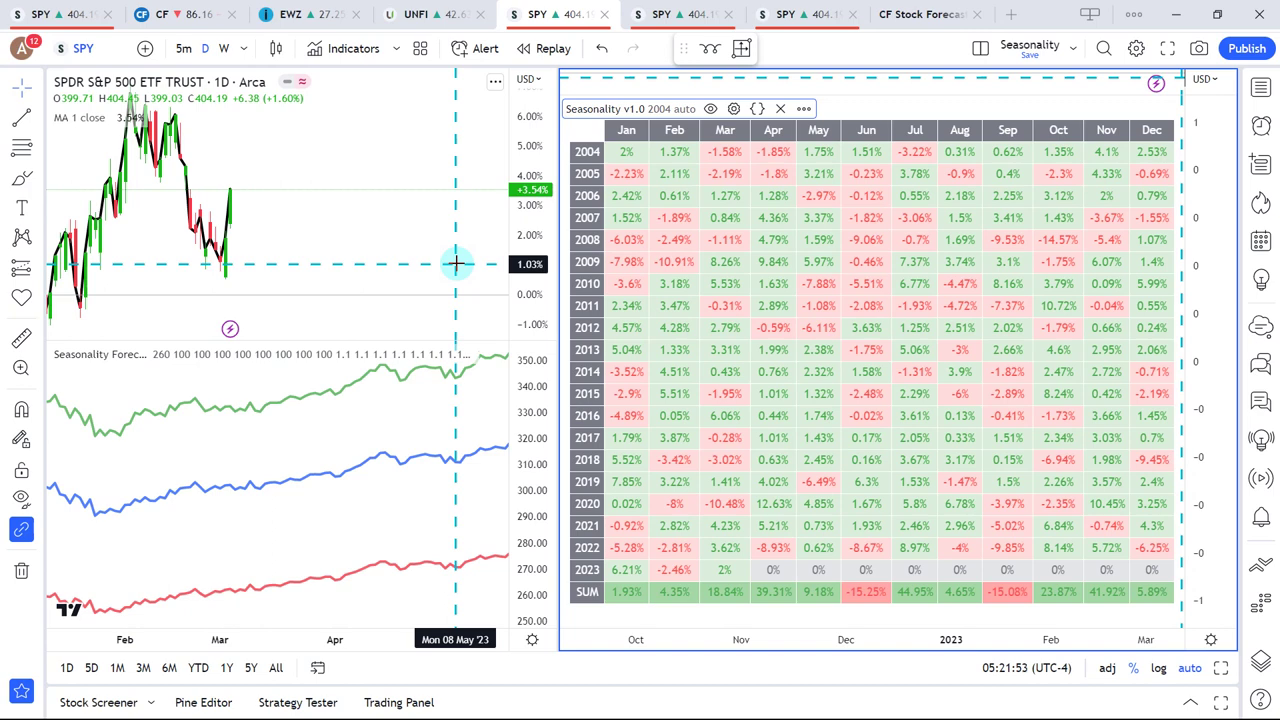
# Step: Switch SPY's Technicals chart to the weekly timeframe and examine its long-term trend against the moving averages
pyautogui.click(80, 14)
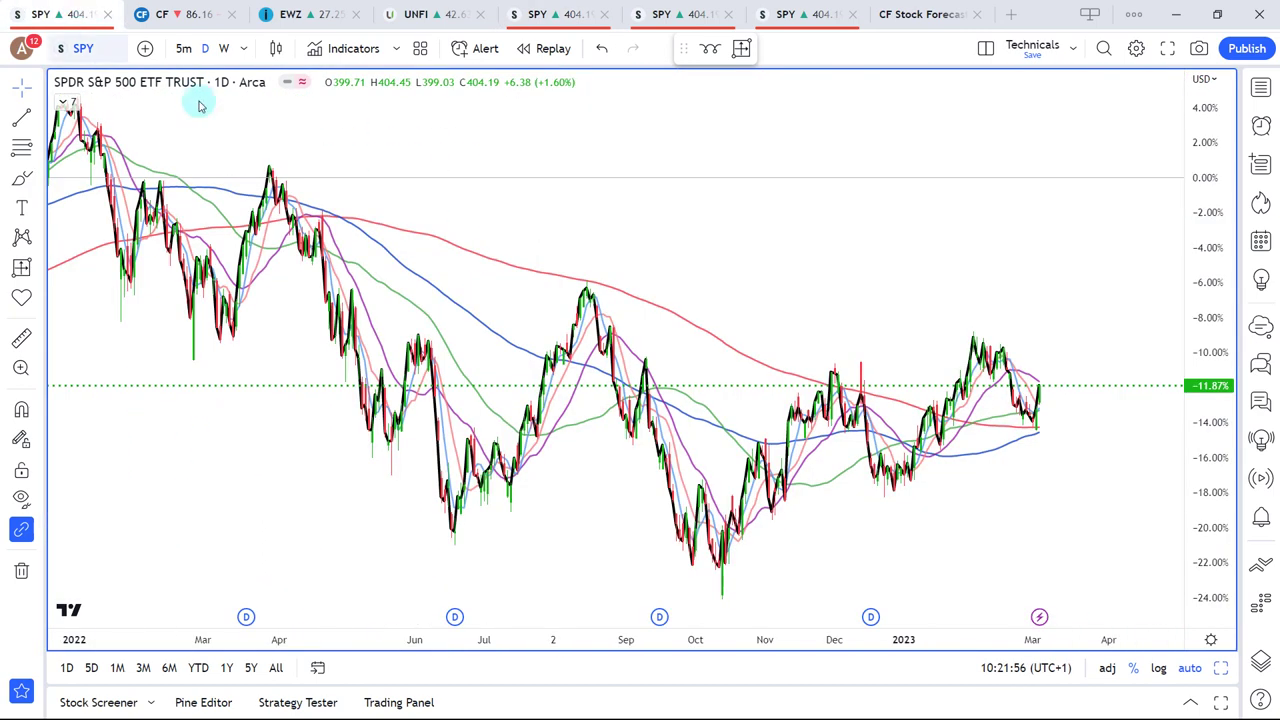
pyautogui.click(224, 48)
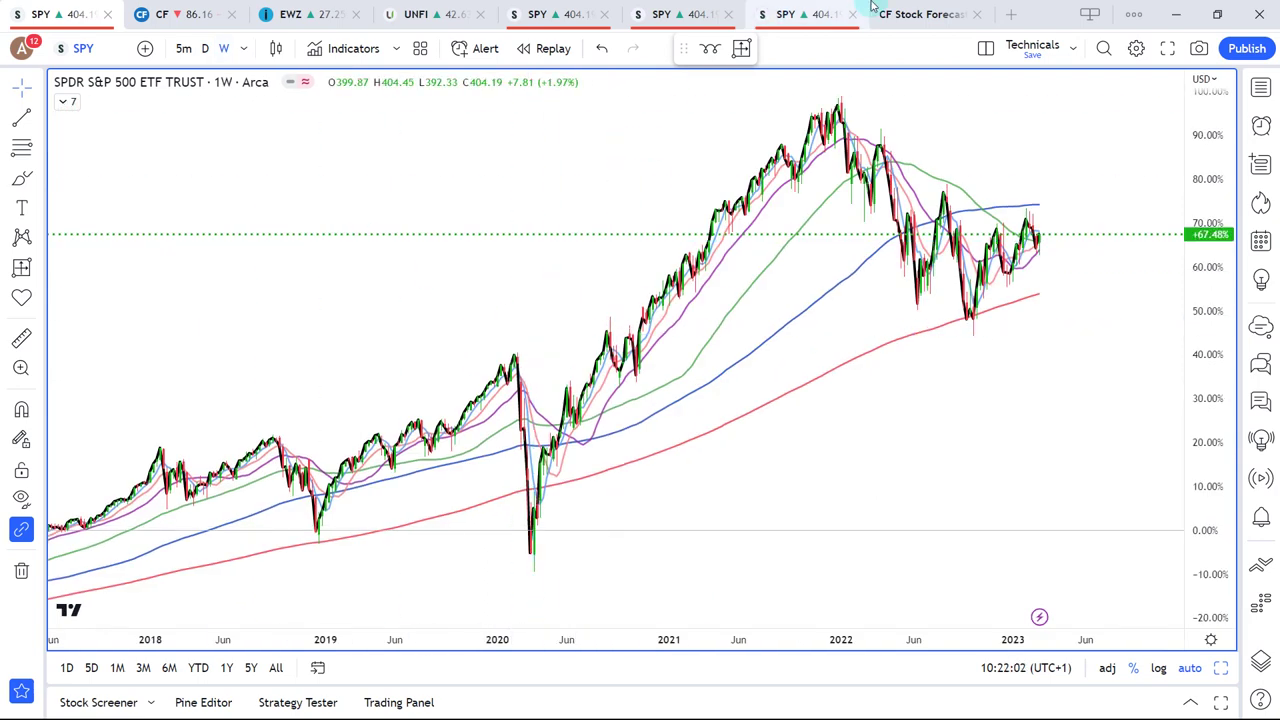
# Step: Maximize the Norway ETF chart in the Relative Performance layout and change its symbol to the NORW/SPY ratio
pyautogui.click(790, 14)
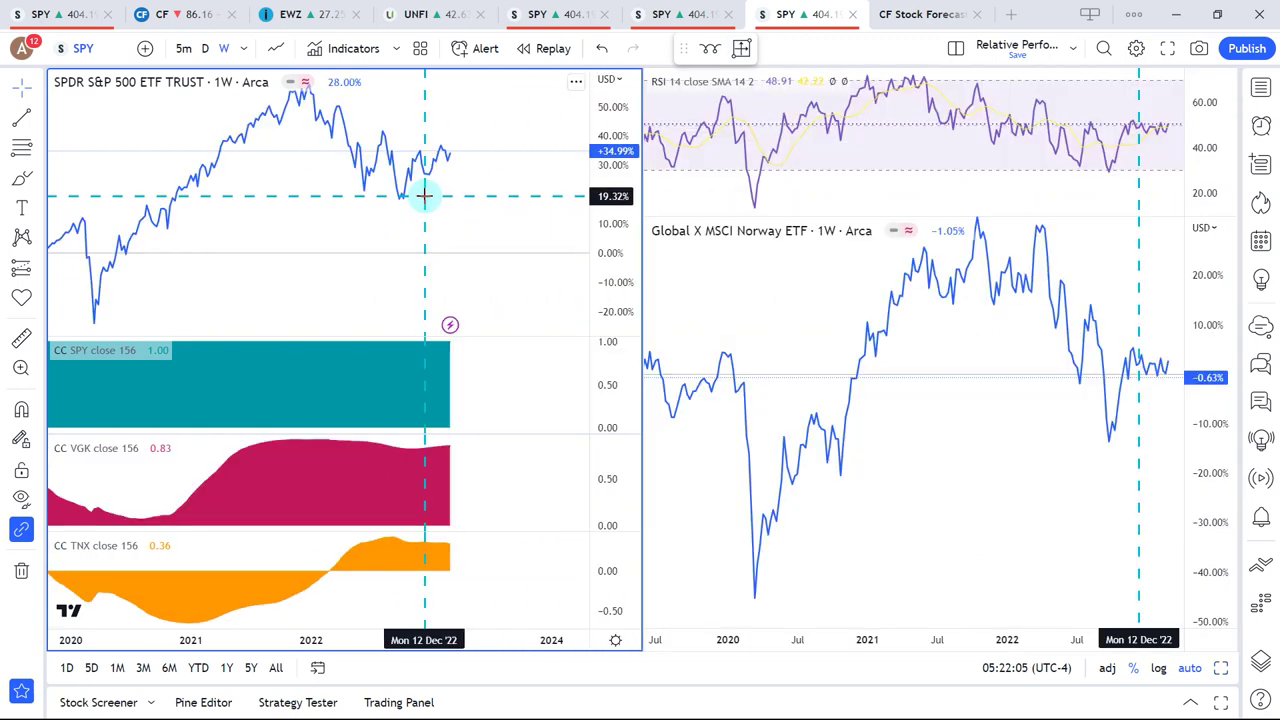
pyautogui.hotkey('alt', 'Return')
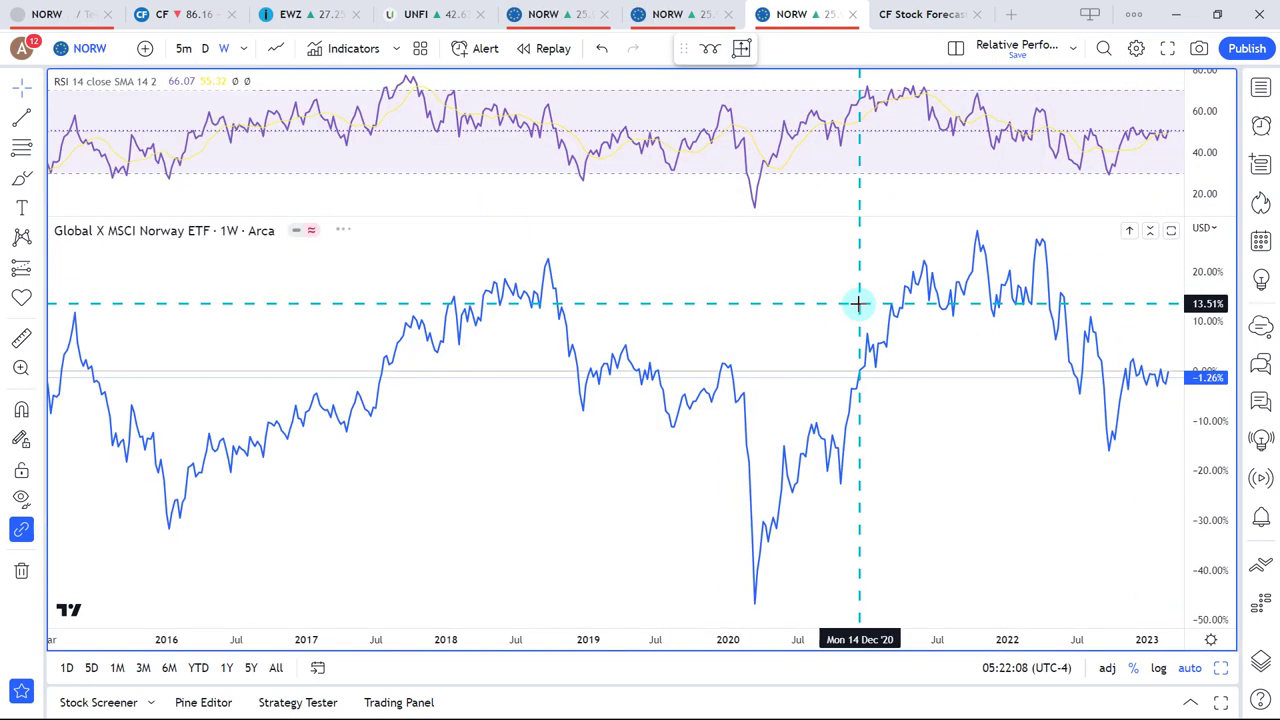
pyautogui.click(88, 48)
pyautogui.click(477, 162)
pyautogui.write('/SPY')
pyautogui.press('Return')
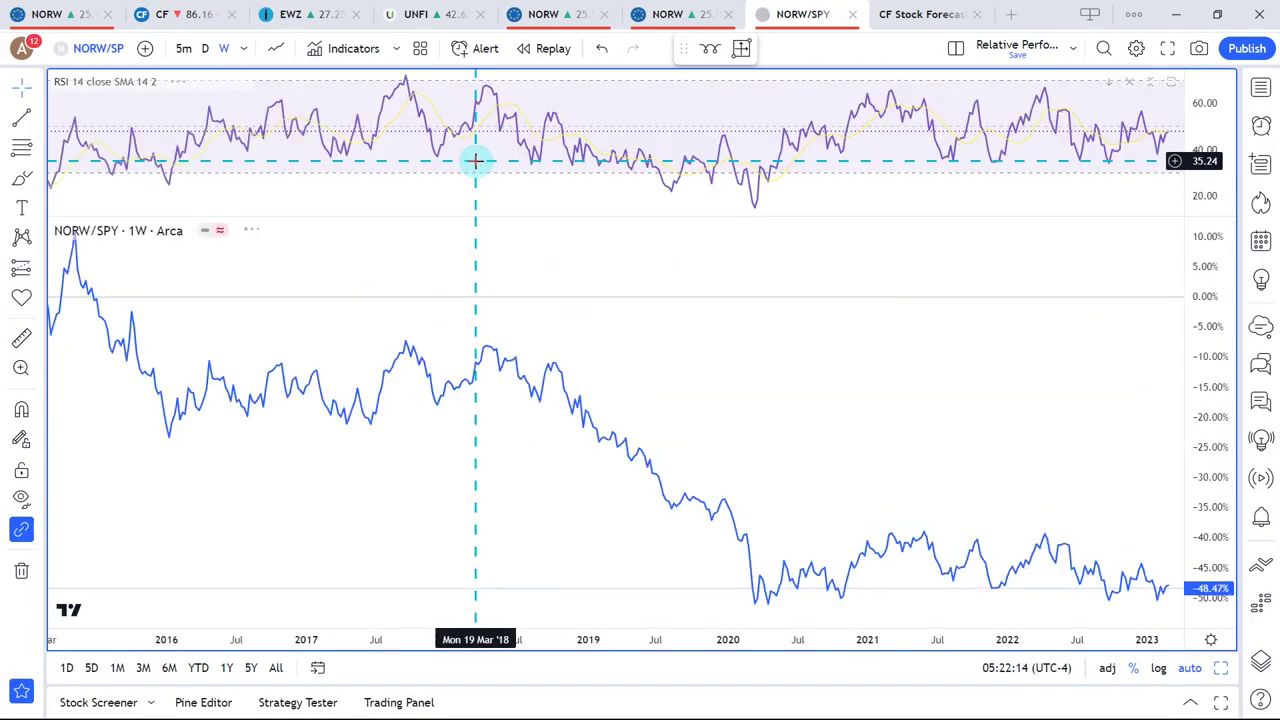
# Step: Highlight the weekly NORW/SPY decline from 2011 to 2020 in pink and its 2016–2018 and 2020–2023 ranges in yellow, then clear the highlights
pyautogui.scroll(-5, 588, 252)
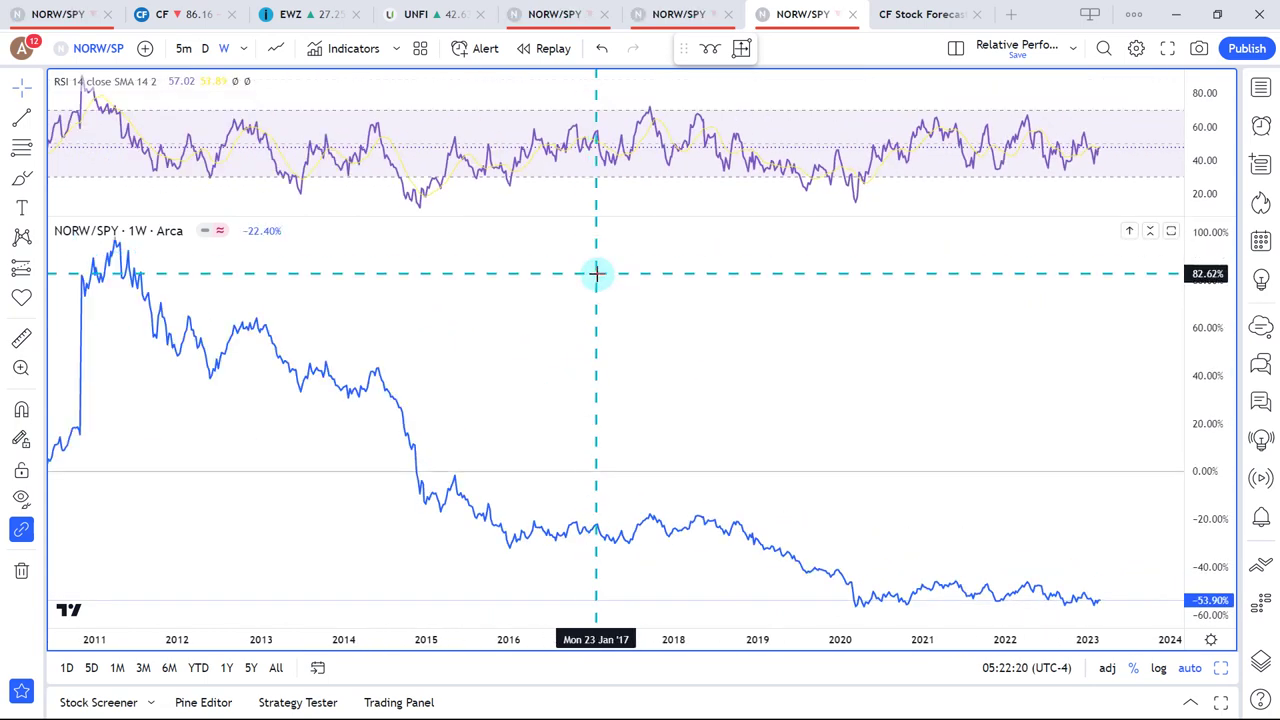
pyautogui.hotkey('ctrl', 'shift', '1')
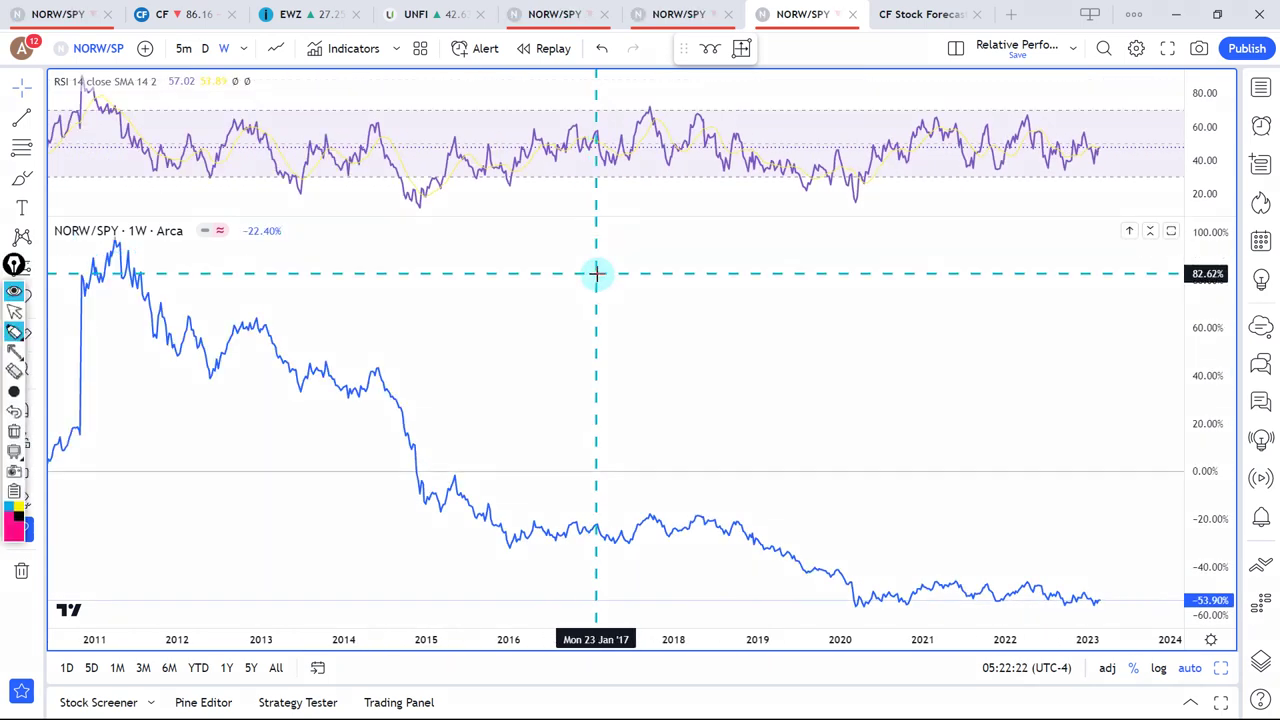
pyautogui.moveTo(108, 258)
pyautogui.mouseDown()
pyautogui.moveTo(300, 364)
pyautogui.moveTo(596, 498)
pyautogui.moveTo(850, 590)
pyautogui.mouseUp()
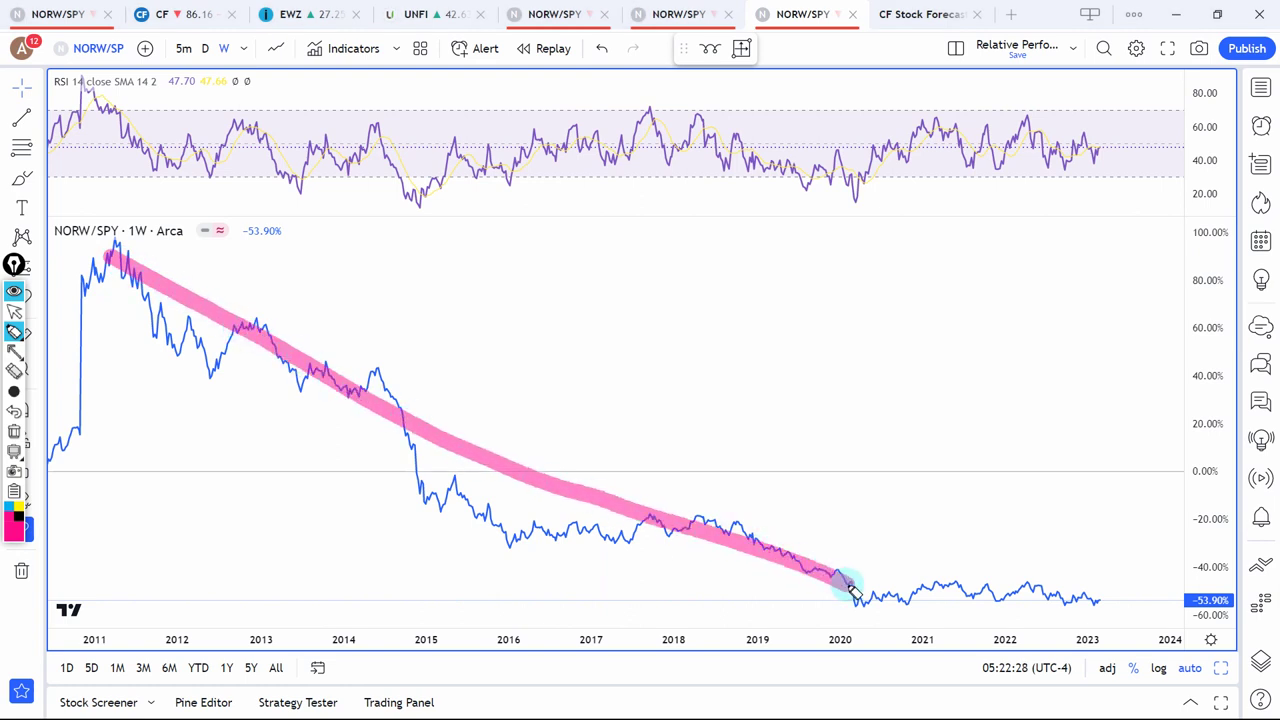
pyautogui.moveTo(851, 590); pyautogui.dragTo(857, 592)
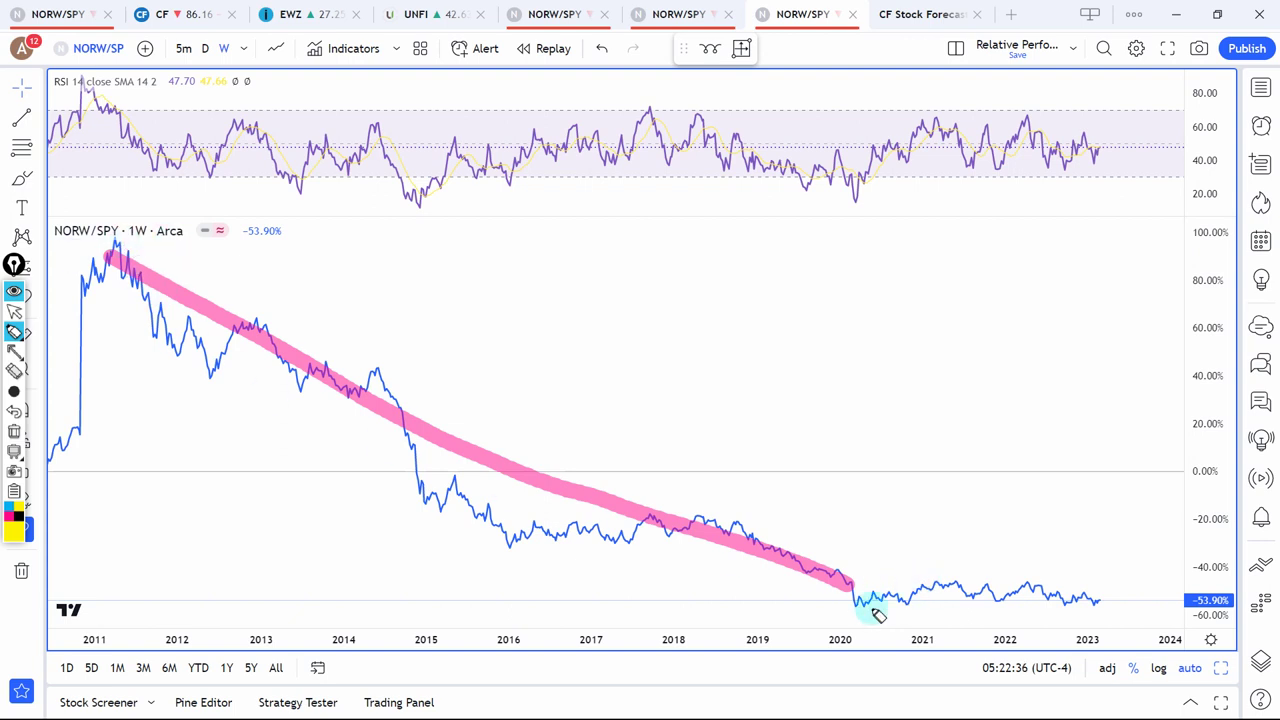
pyautogui.moveTo(846, 601); pyautogui.dragTo(1120, 610)
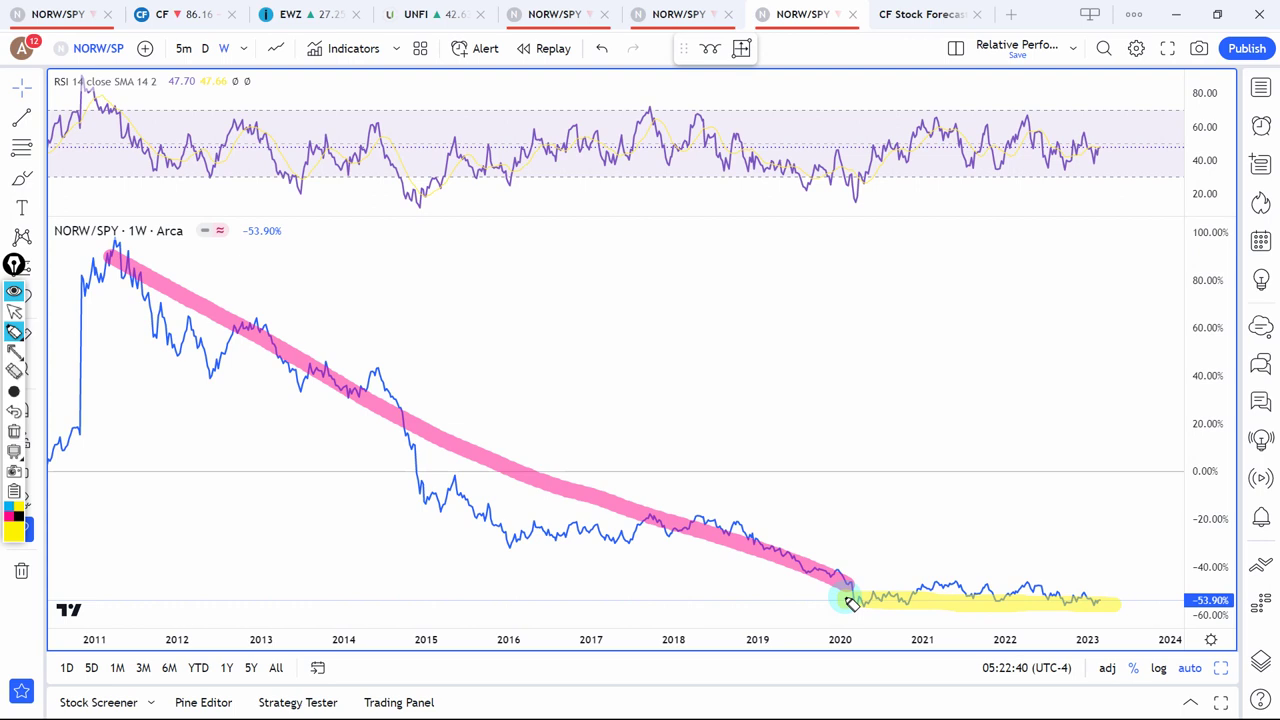
pyautogui.moveTo(505, 541); pyautogui.dragTo(758, 540)
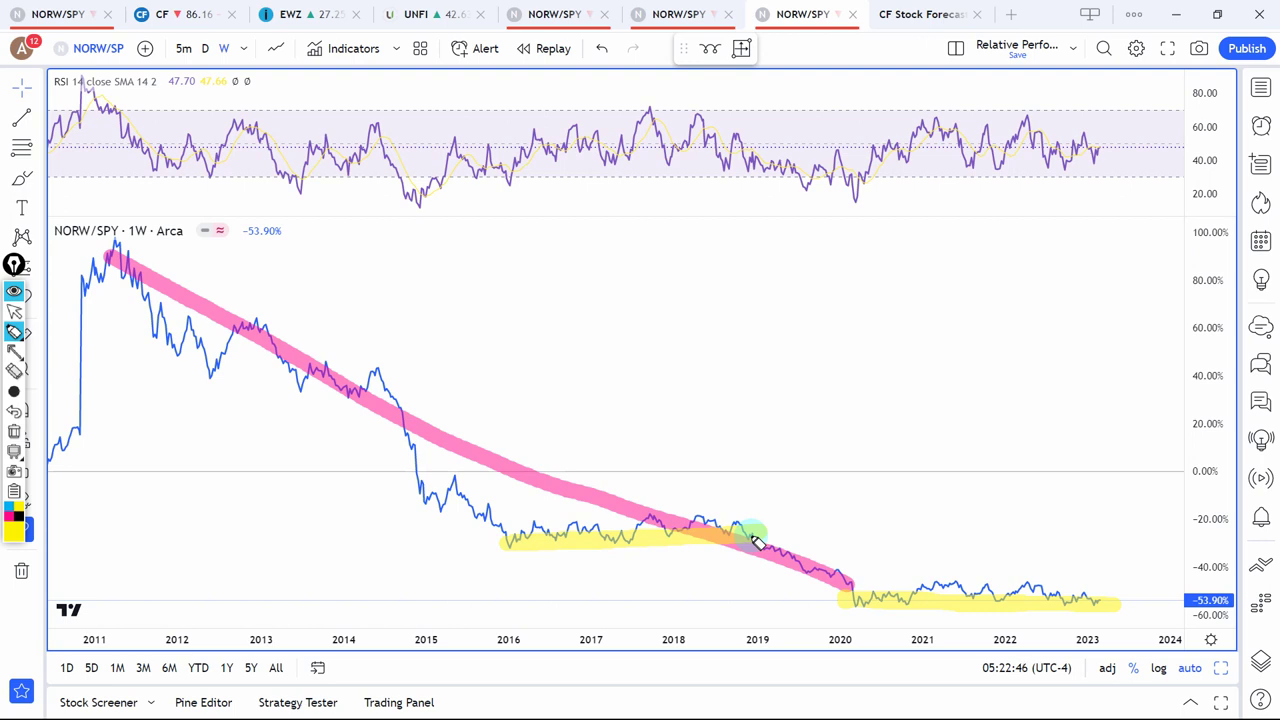
pyautogui.press('Escape')
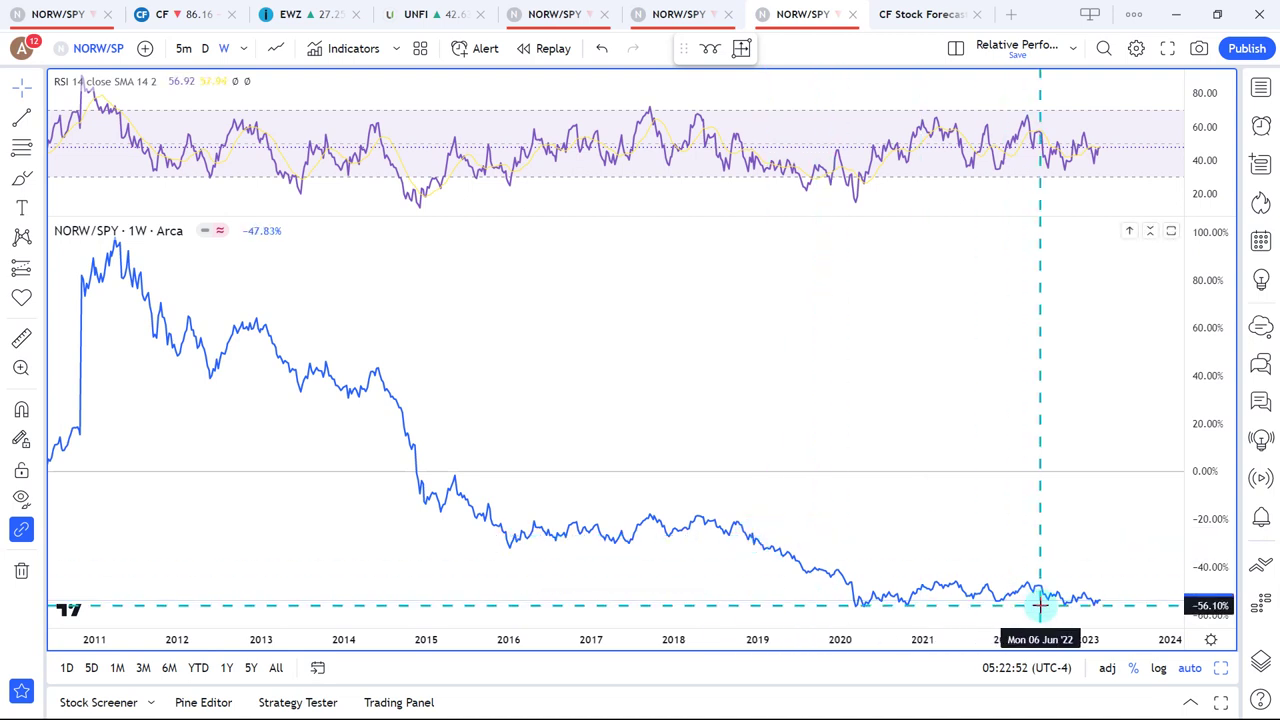
# Step: Examine the NORW/SPY ratio and its RSI on the weekly timeframe and on the daily timeframe back to mid-2018
pyautogui.moveTo(1048, 563); pyautogui.dragTo(1021, 562)
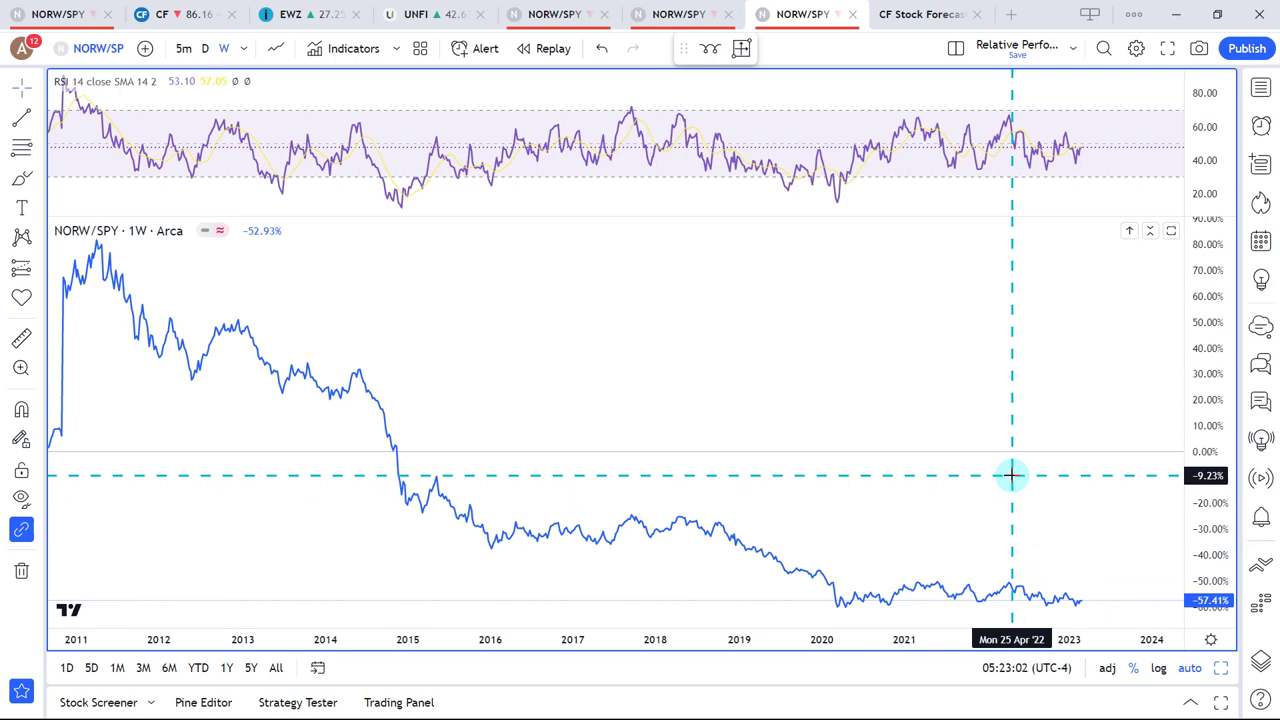
pyautogui.scroll(5, 1011, 475)
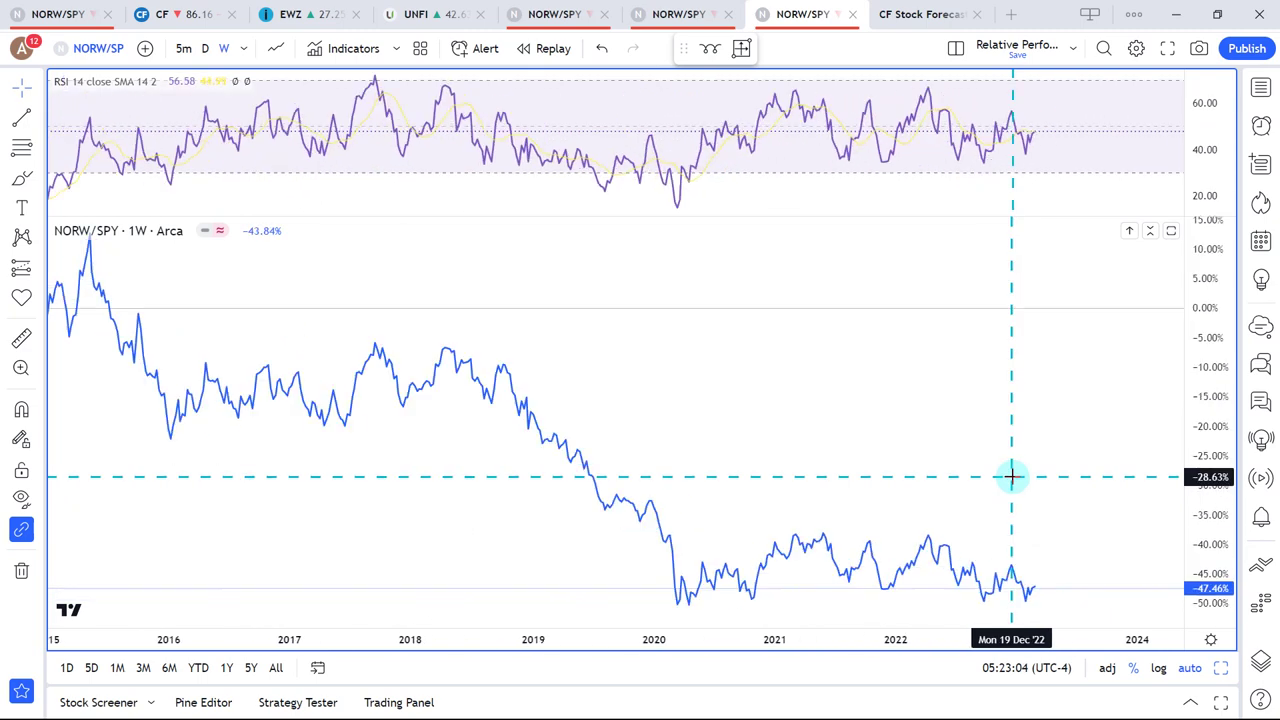
pyautogui.scroll(-5, 1011, 475)
pyautogui.click(205, 48)
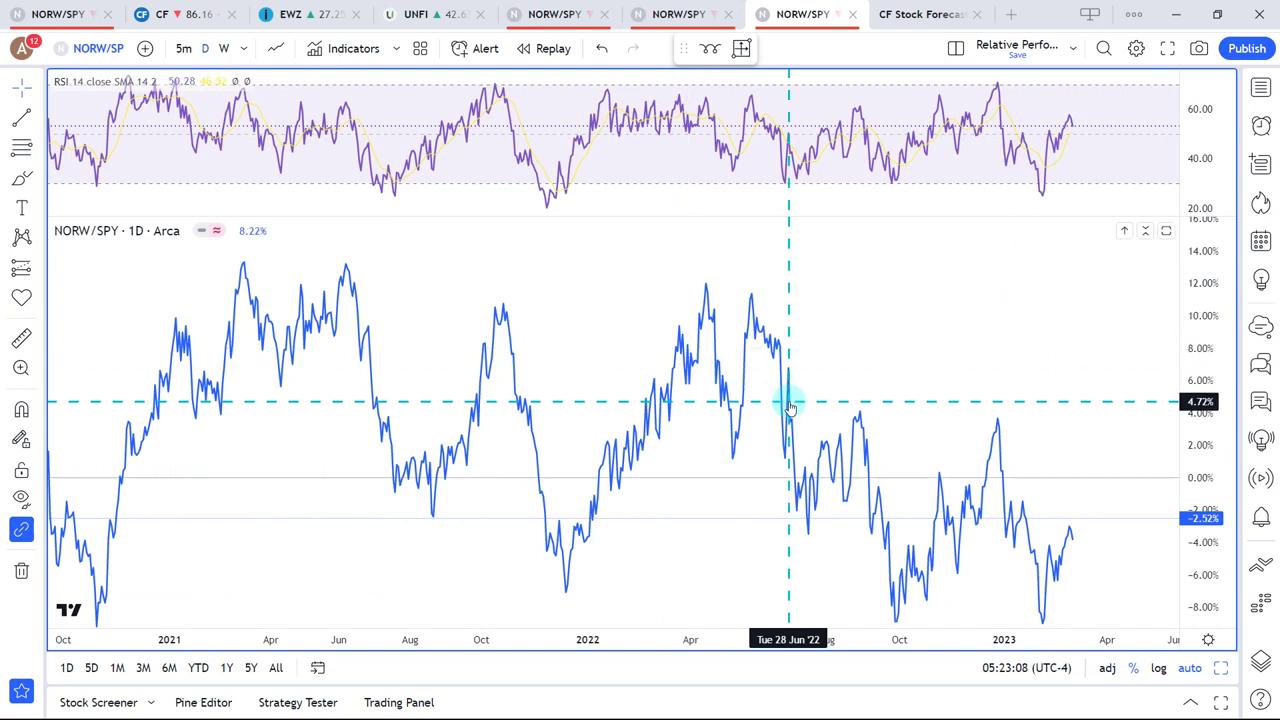
pyautogui.scroll(-3, 789, 405)
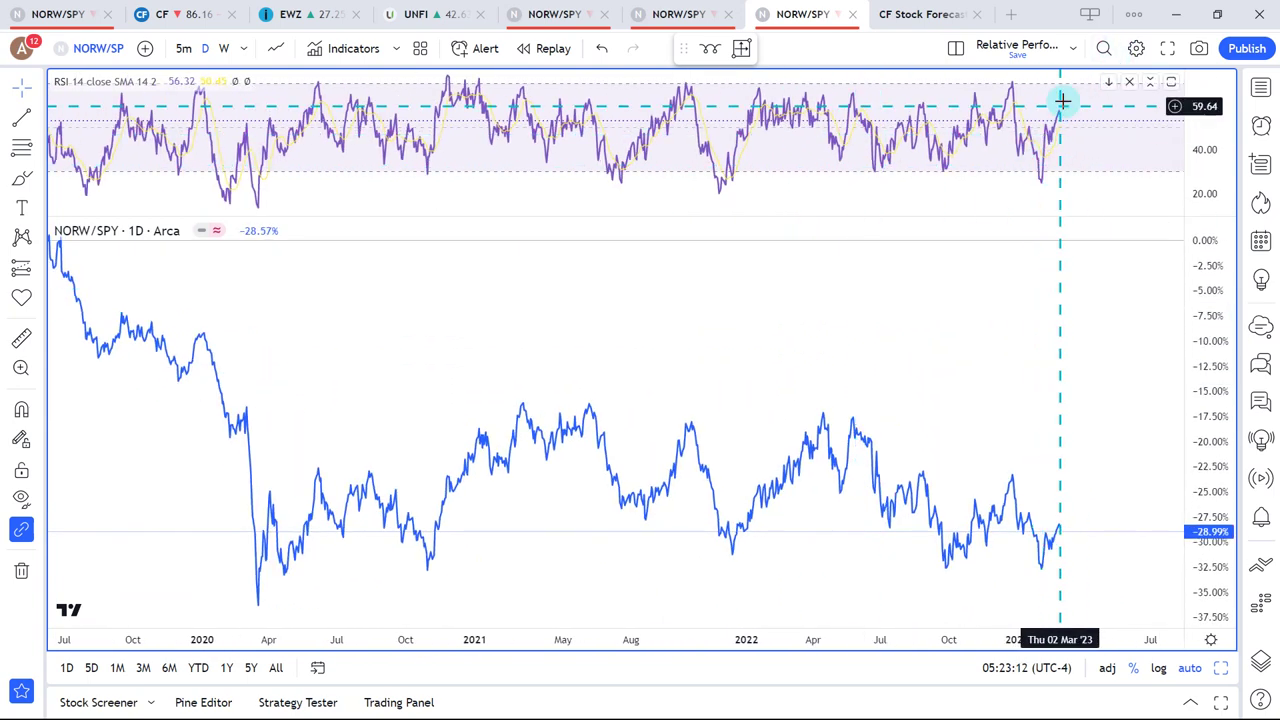
pyautogui.scroll(-3, 911, 417)
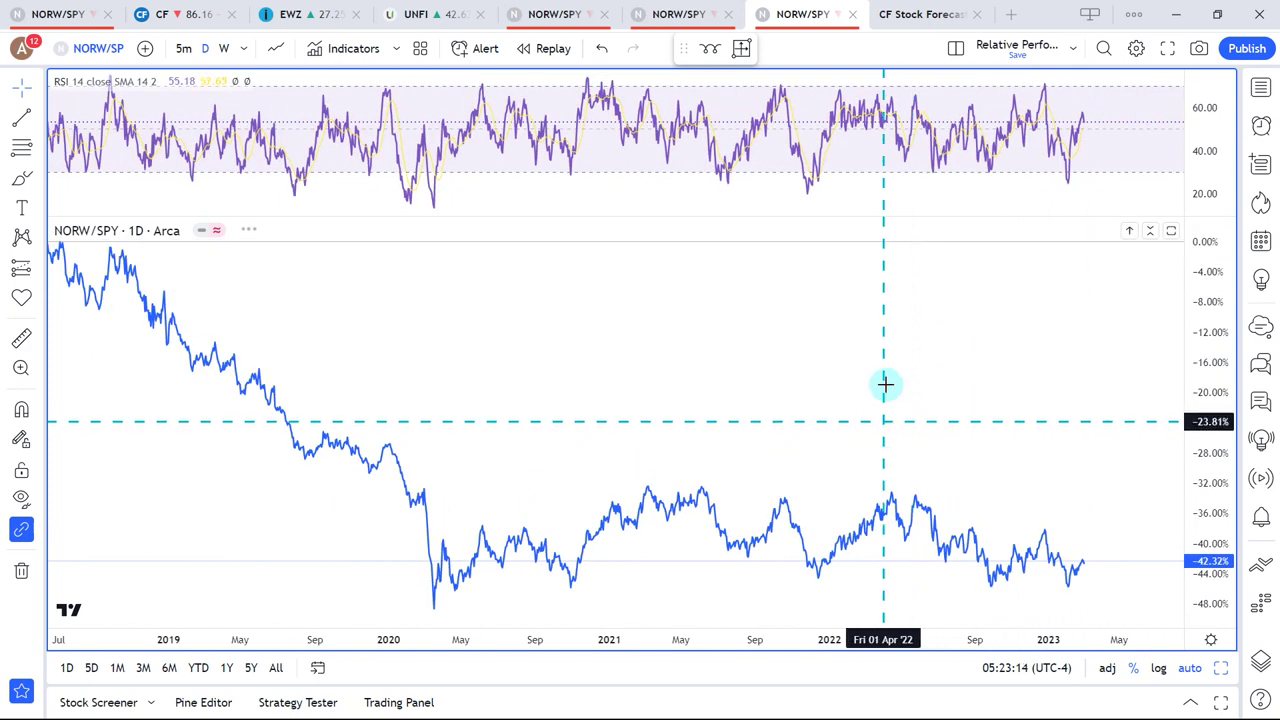
# Step: Try repeating time cycles on the daily NORW/SPY chart, spaced from the March 2020 low to the October 2020 low
pyautogui.click(712, 50)
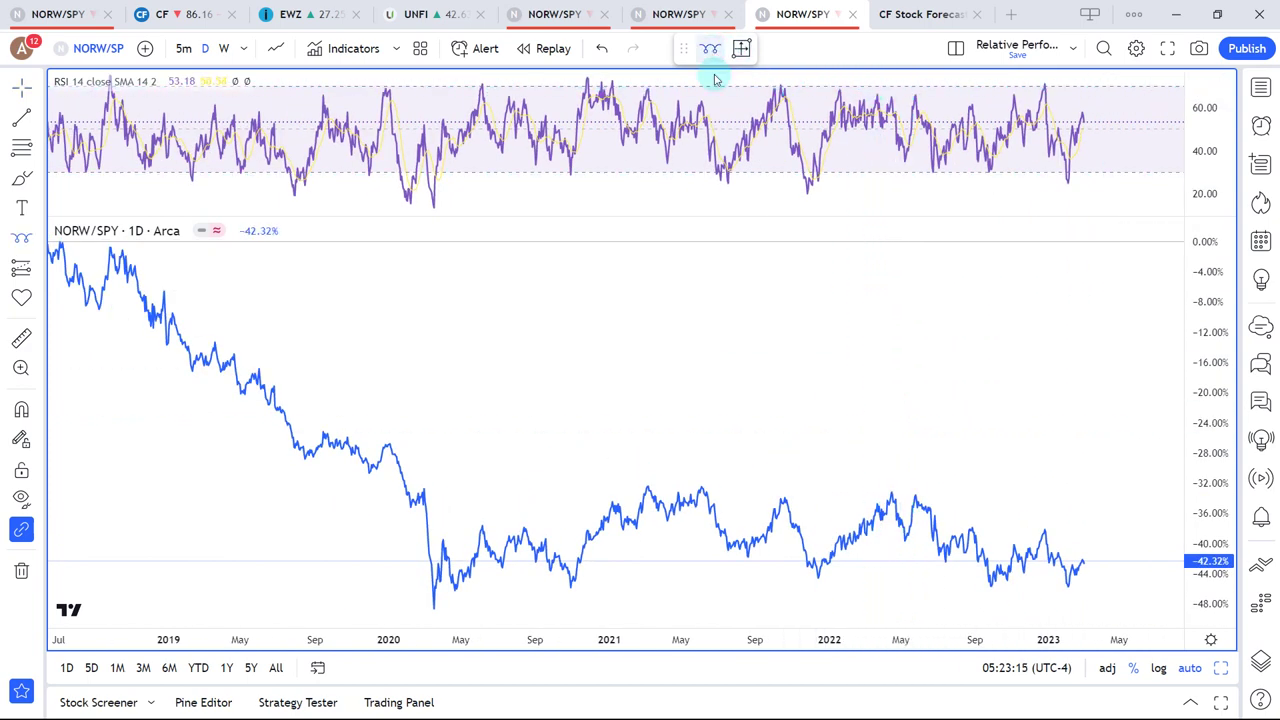
pyautogui.click(433, 599)
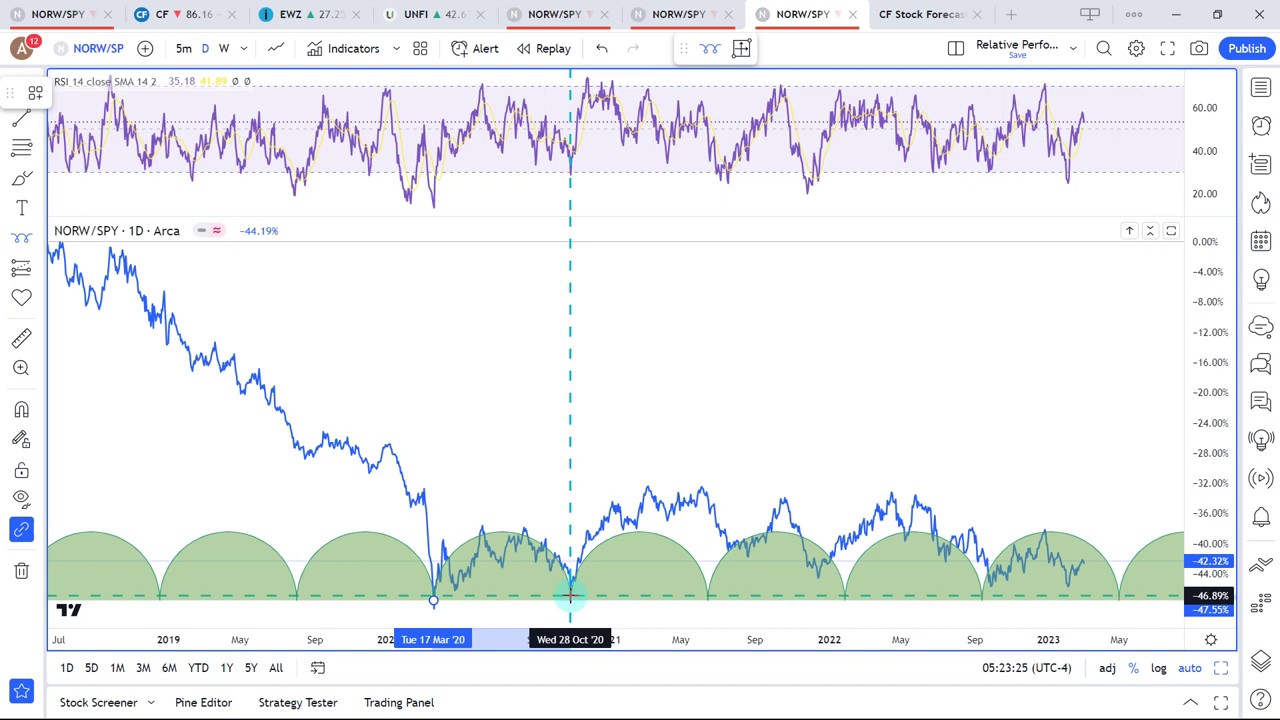
pyautogui.press('Escape')
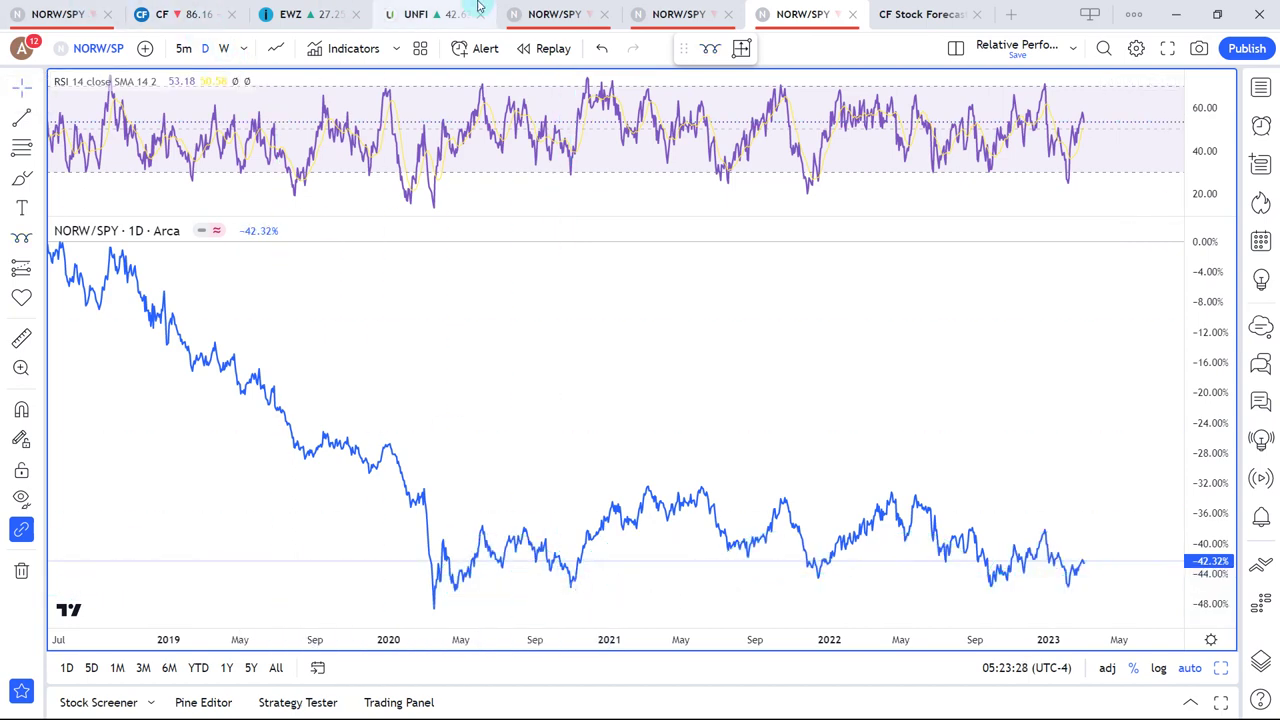
# Step: Examine the NORW/SPY seasonal forecast curves and monthly returns table in the Seasonality layout
pyautogui.click(555, 14)
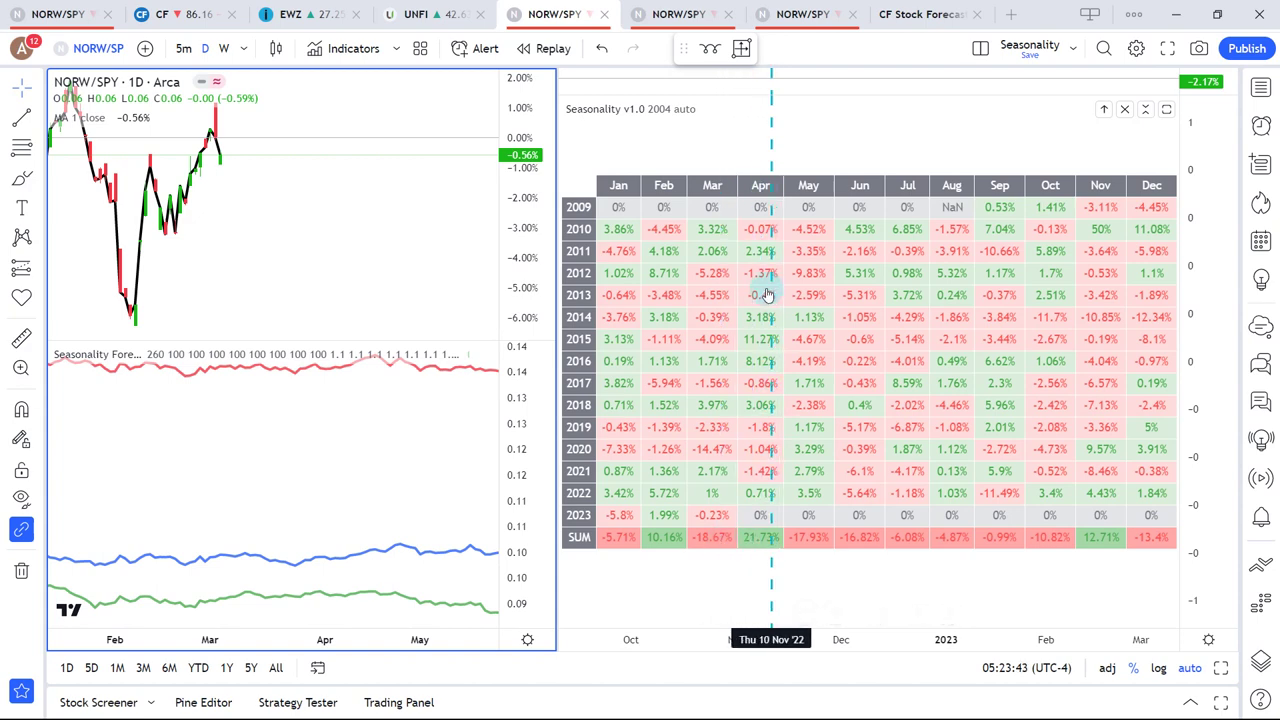
pyautogui.click(762, 550)
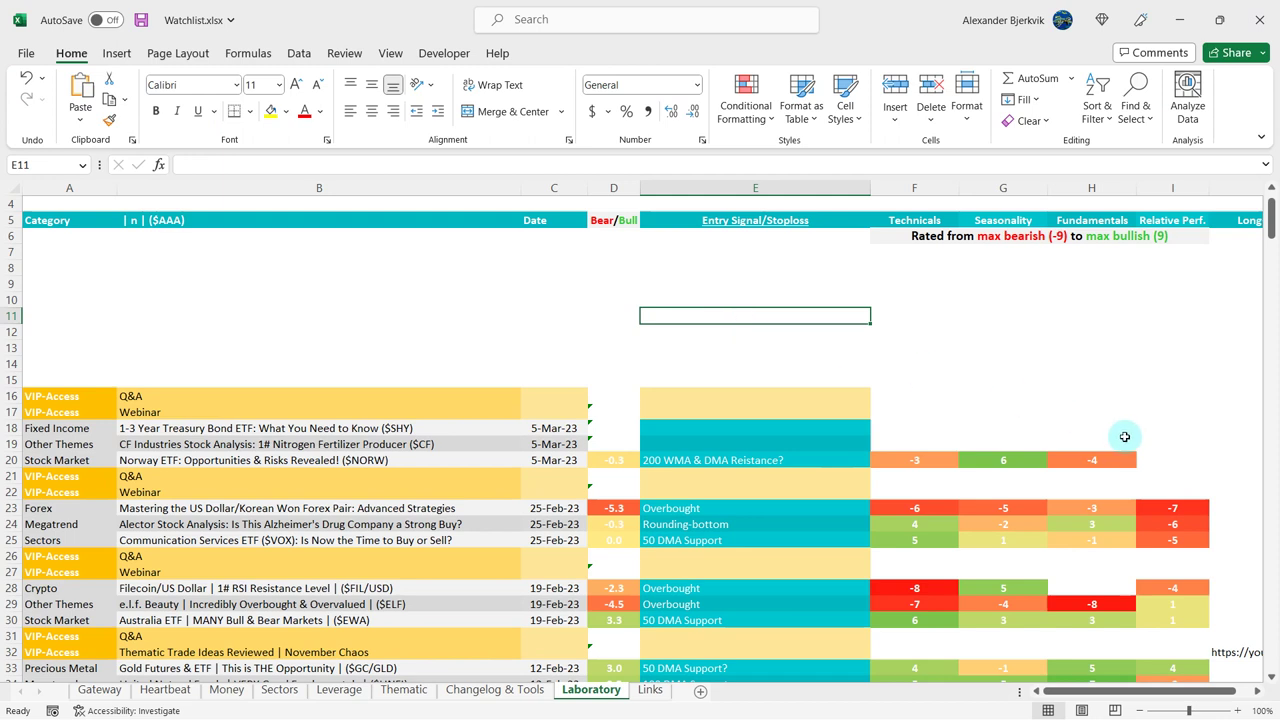
# Step: Enter a relative performance rating of 5 for the Norway ETF in the Excel watchlist's Laboratory sheet
pyautogui.click(1150, 458)
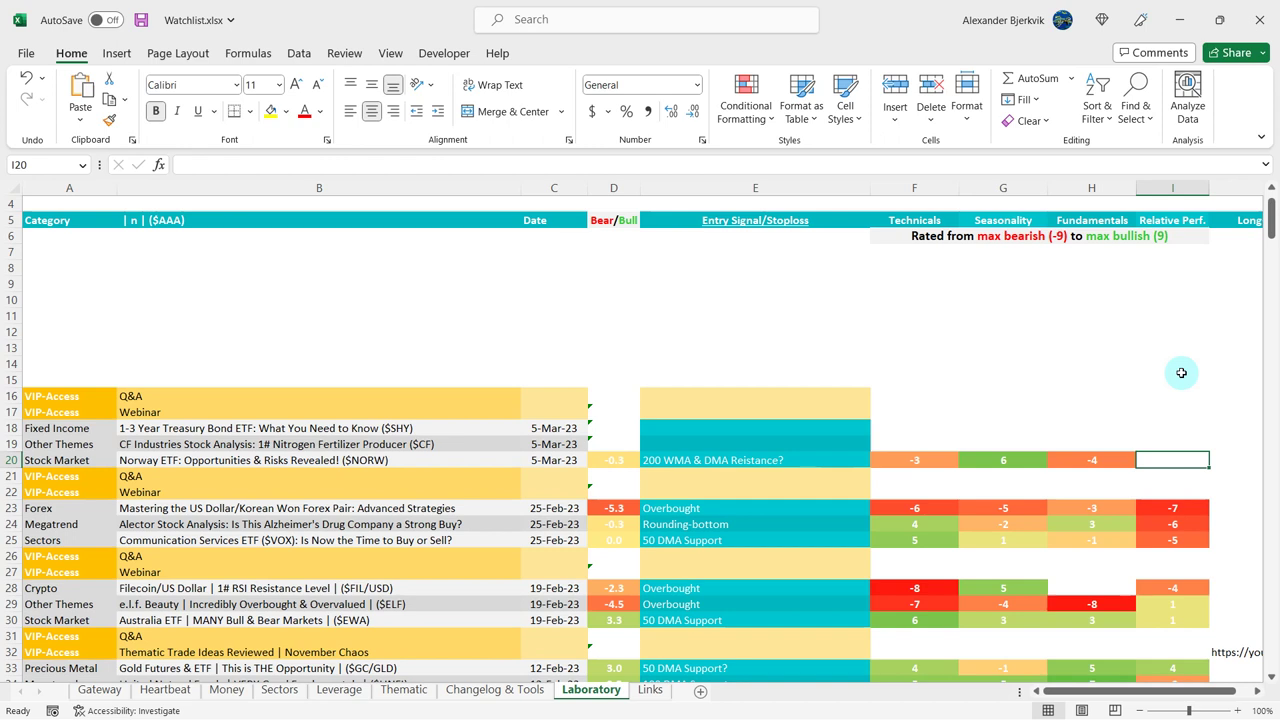
pyautogui.write('5')
pyautogui.press('Return')
pyautogui.press('Up')
pyautogui.press('Up')
pyautogui.press('Up')
pyautogui.press('Up')
pyautogui.press('Up')
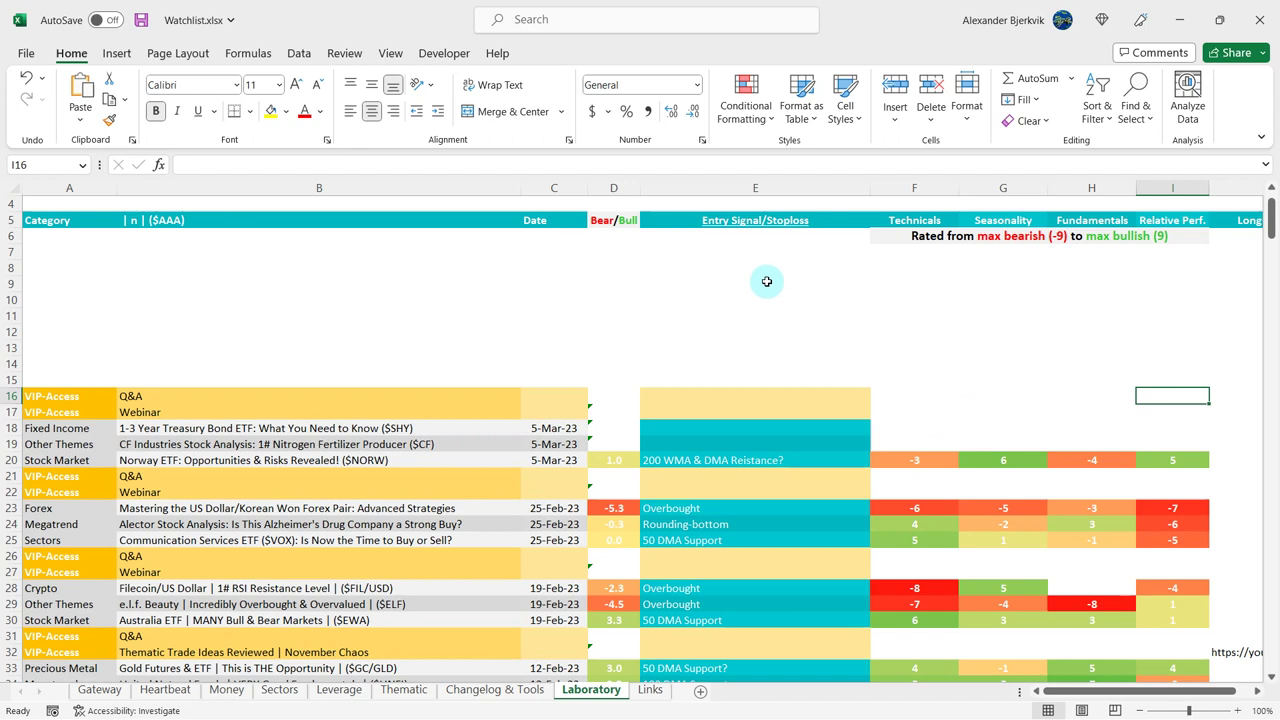
# Step: Review the Norway ETF's overall Bear/Bull score, entry signal and technicals rating in the watchlist
pyautogui.click(746, 314)
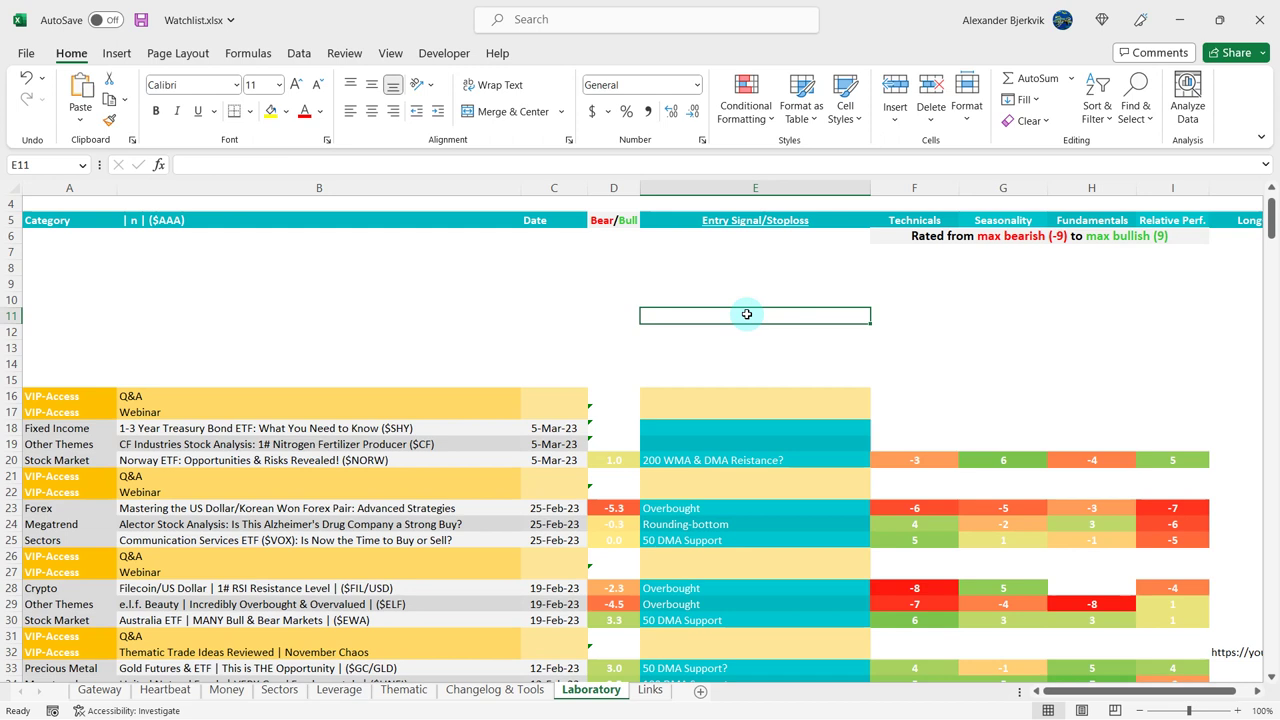
pyautogui.click(614, 459)
pyautogui.click(608, 281)
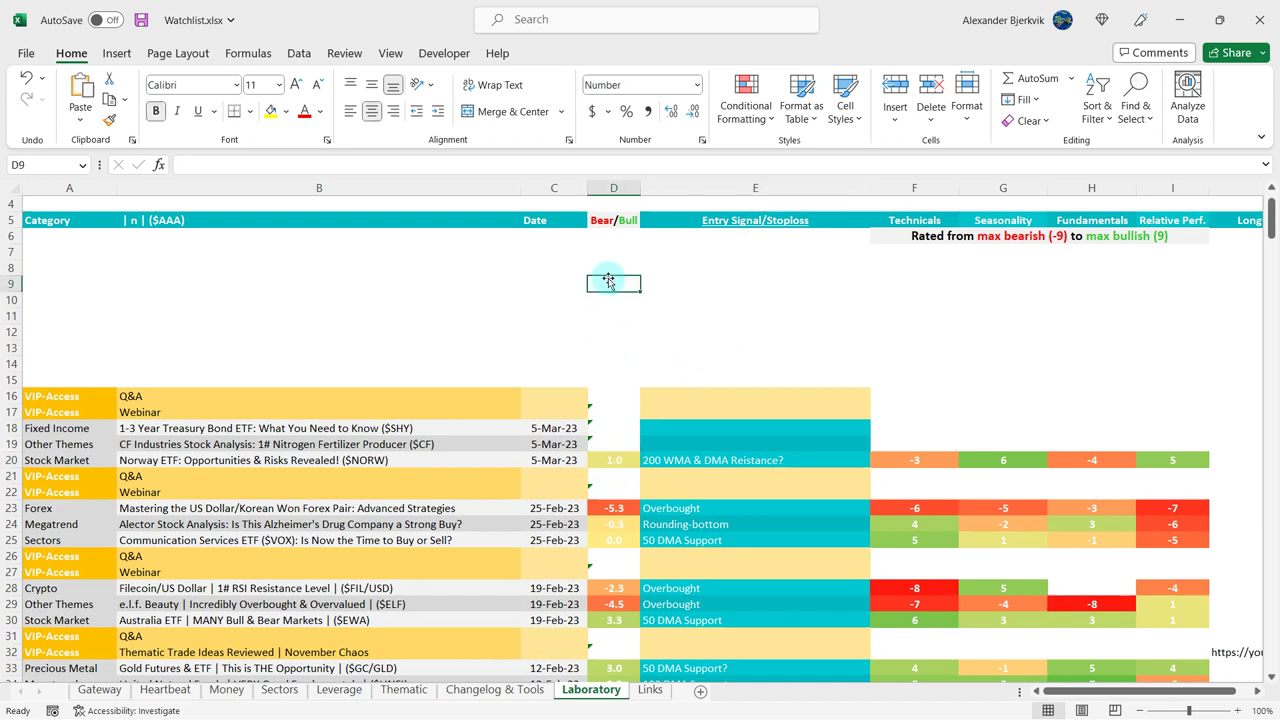
pyautogui.click(786, 279)
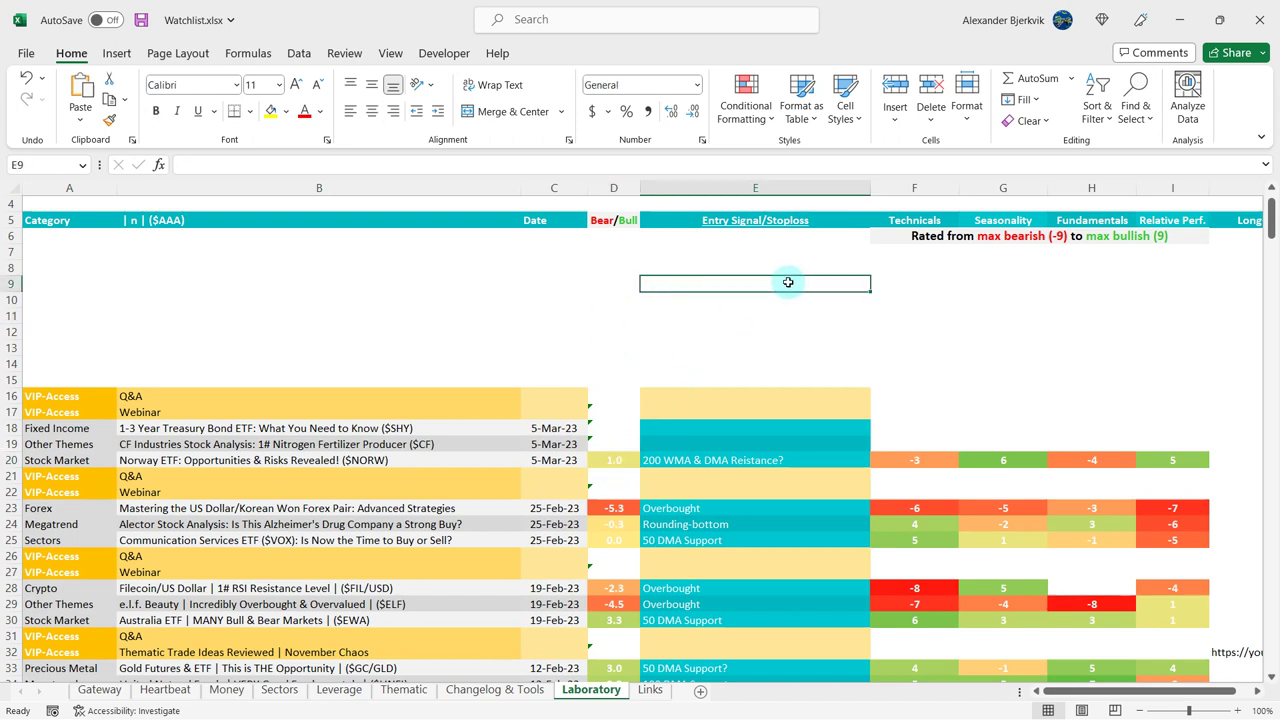
pyautogui.click(900, 442)
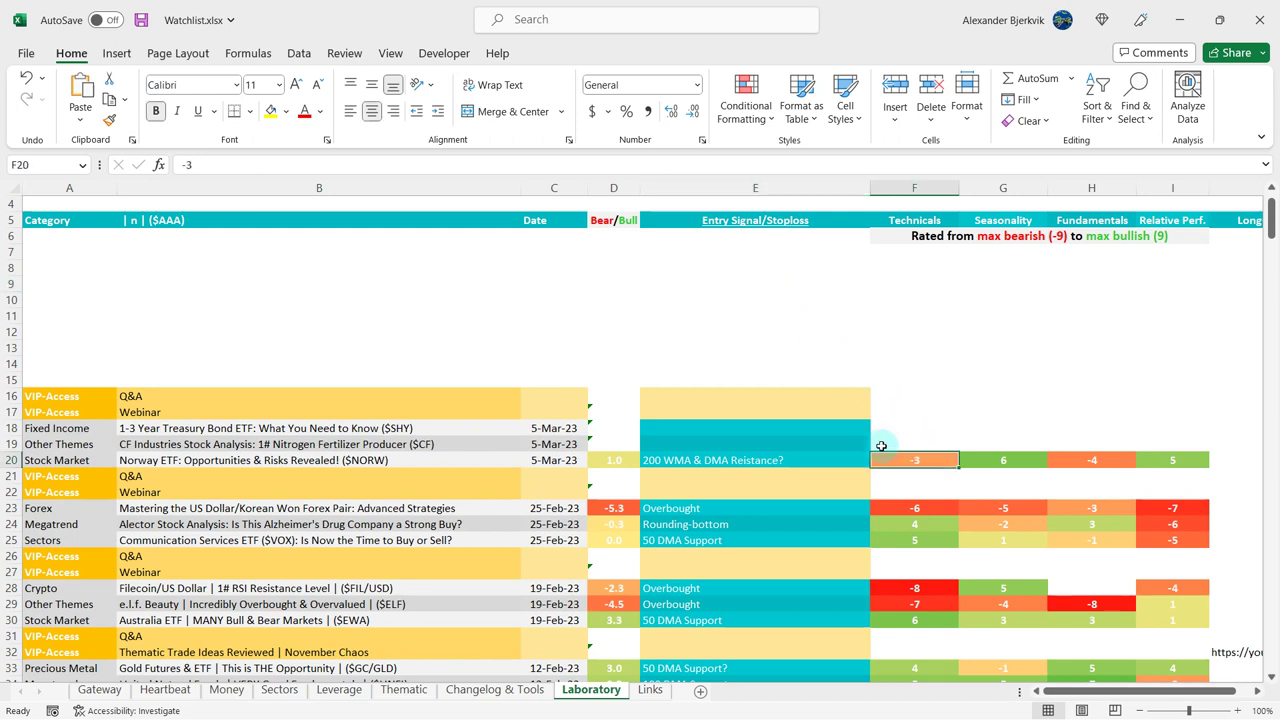
pyautogui.click(688, 457)
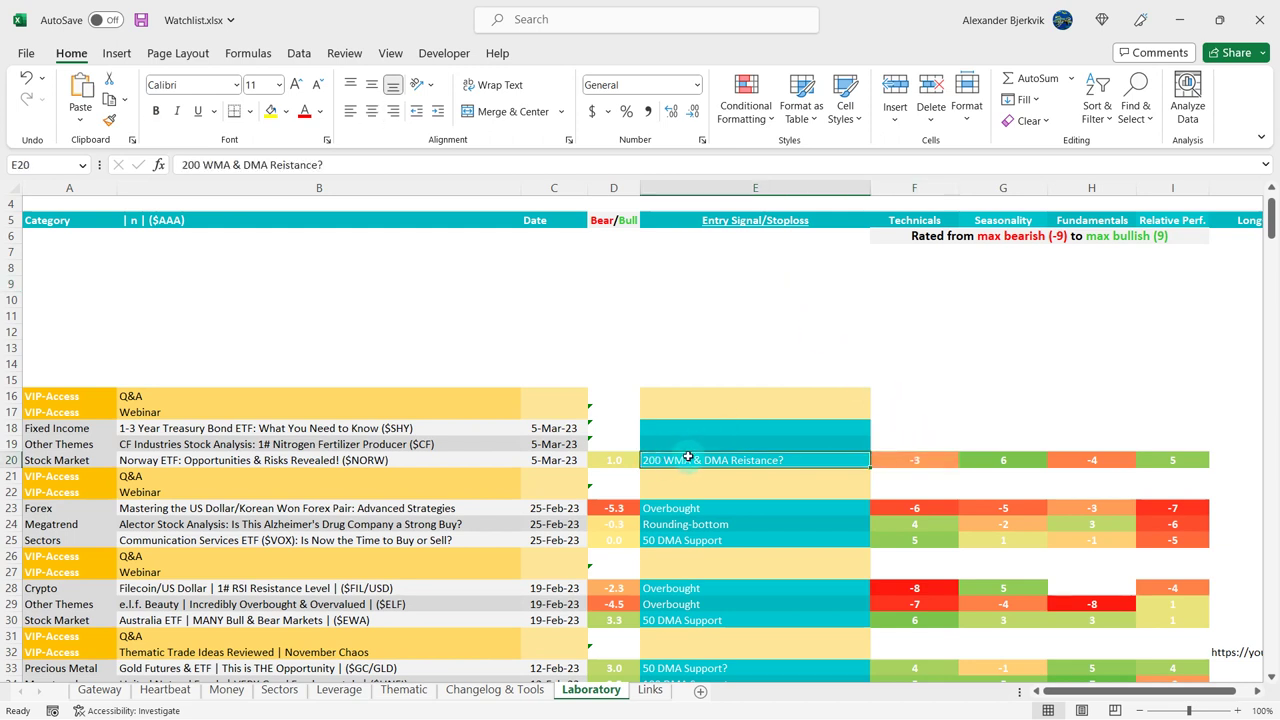
pyautogui.click(757, 314)
pyautogui.click(916, 464)
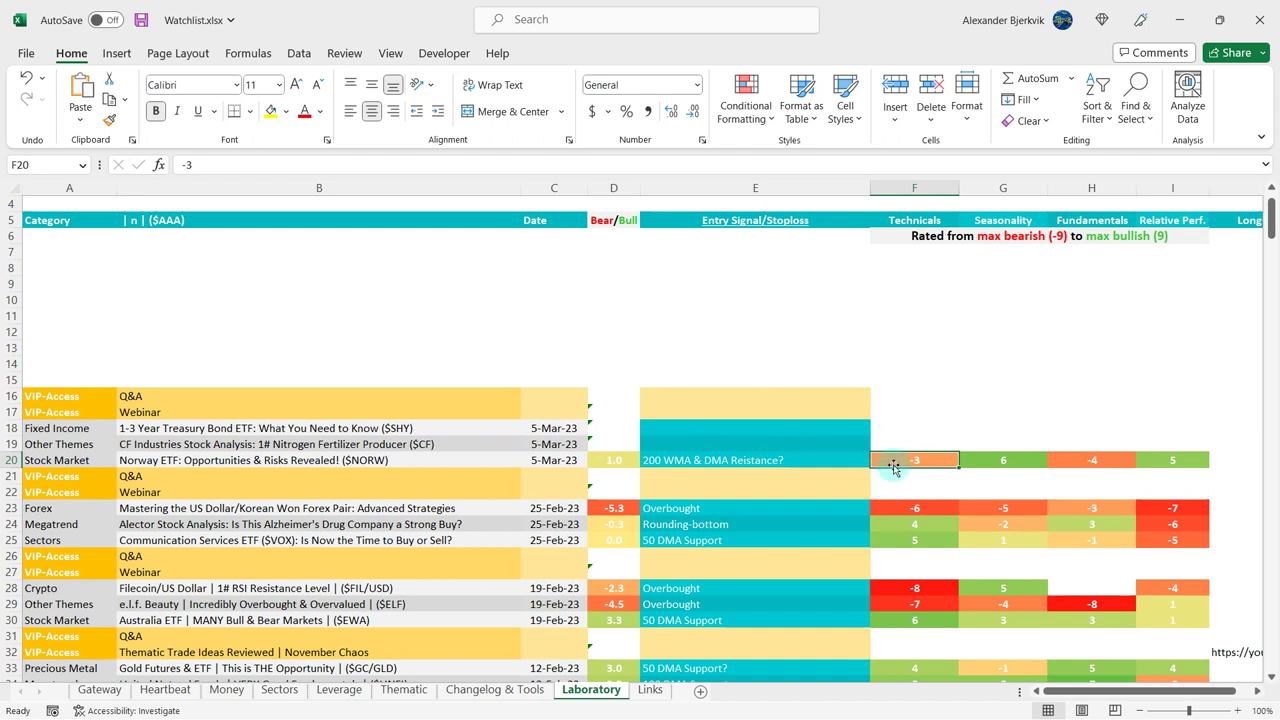
pyautogui.click(775, 332)
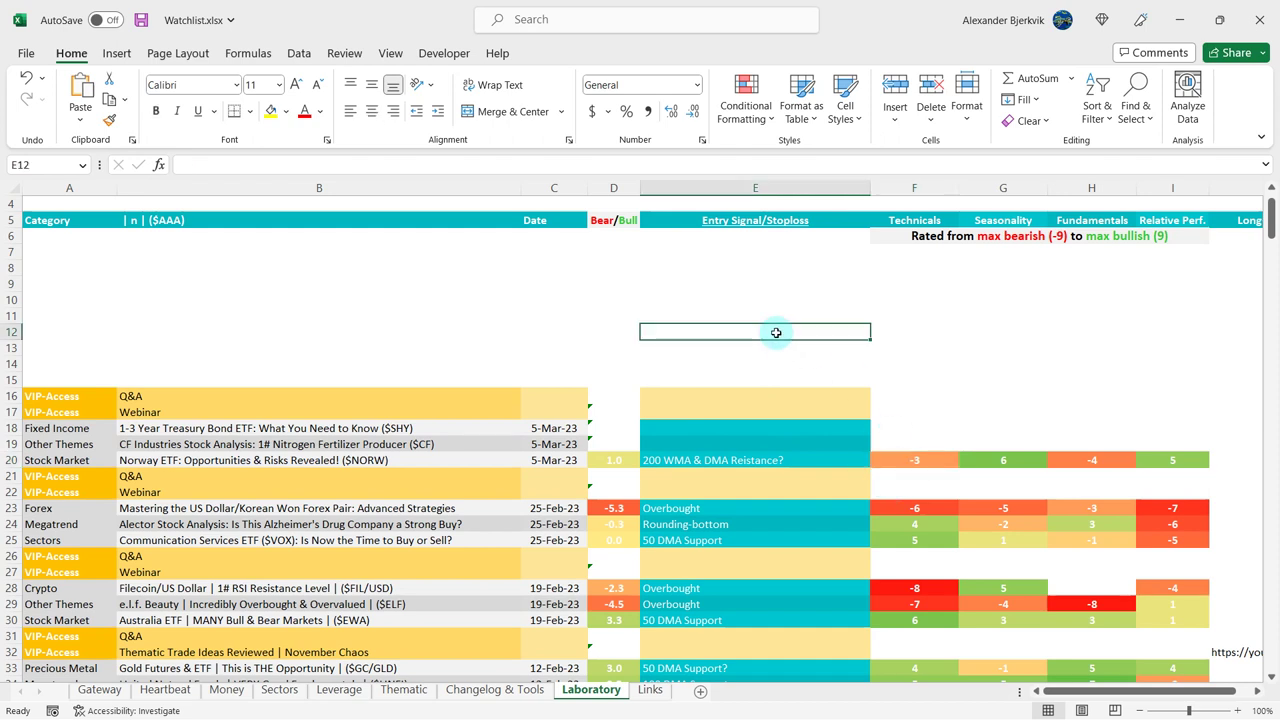